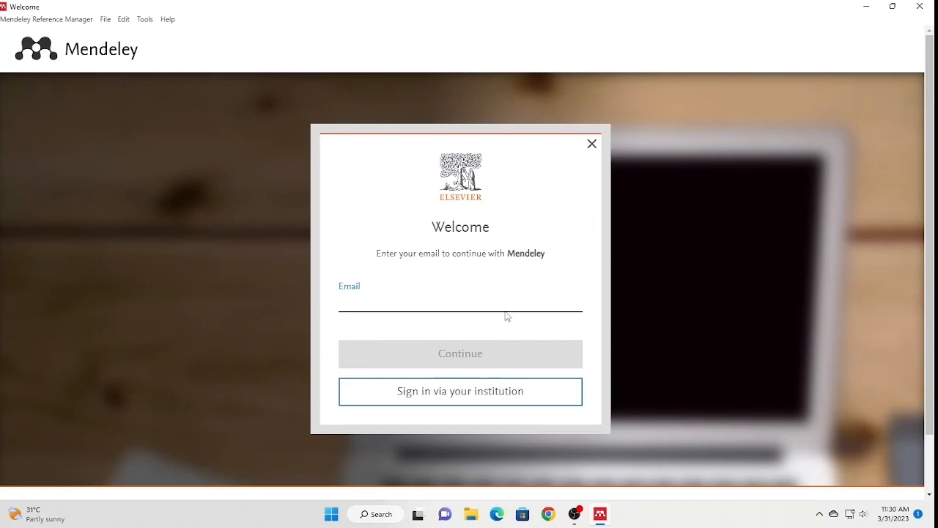
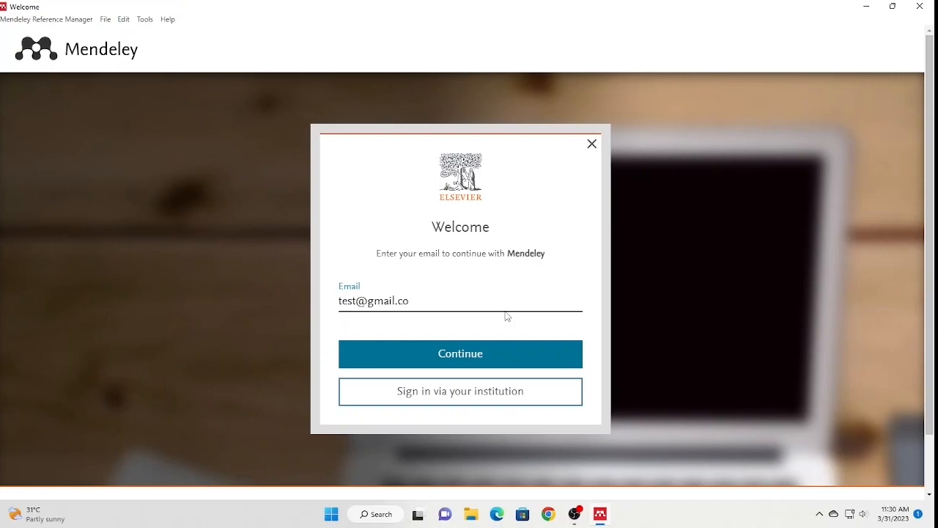
- Enter an email address, then fill the Register form with a given name, family name and password
left_click(414, 360)
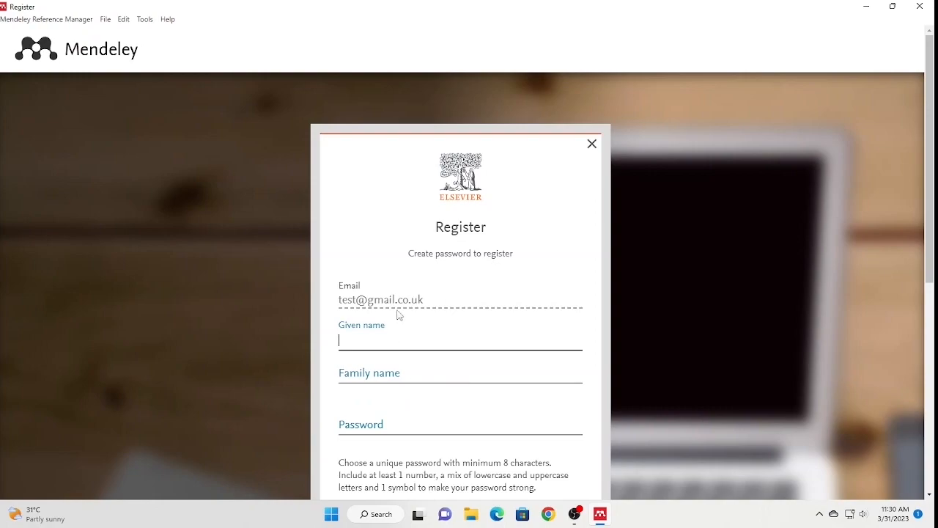
scroll(535, 270, "down", 2)
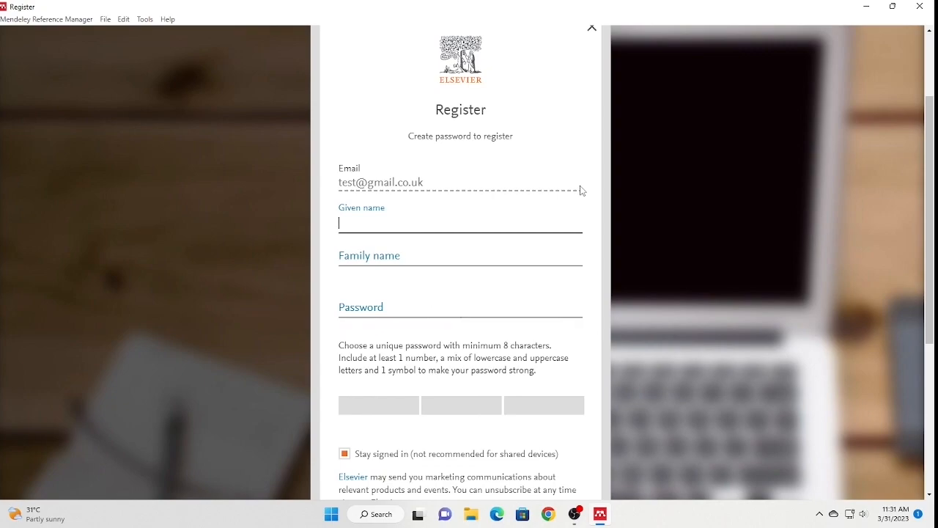
key("Tab")
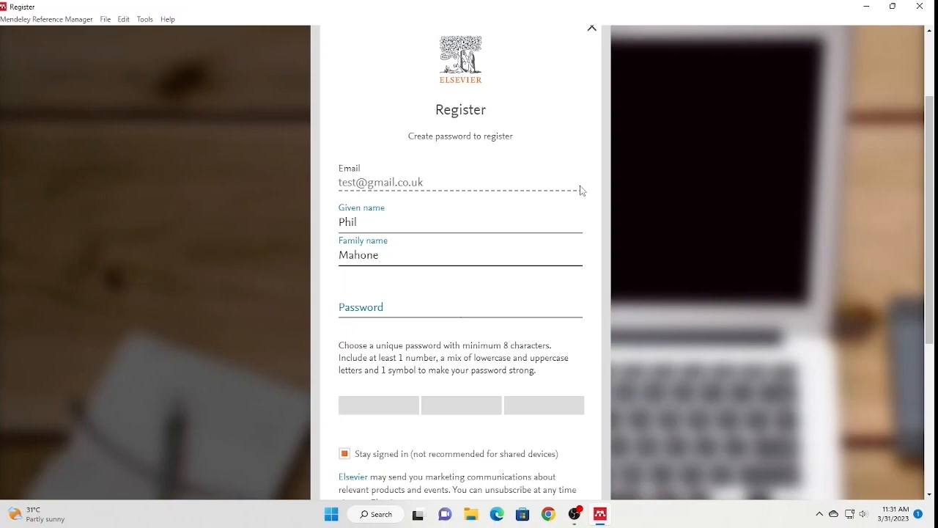
key("Tab")
type("Test@1")
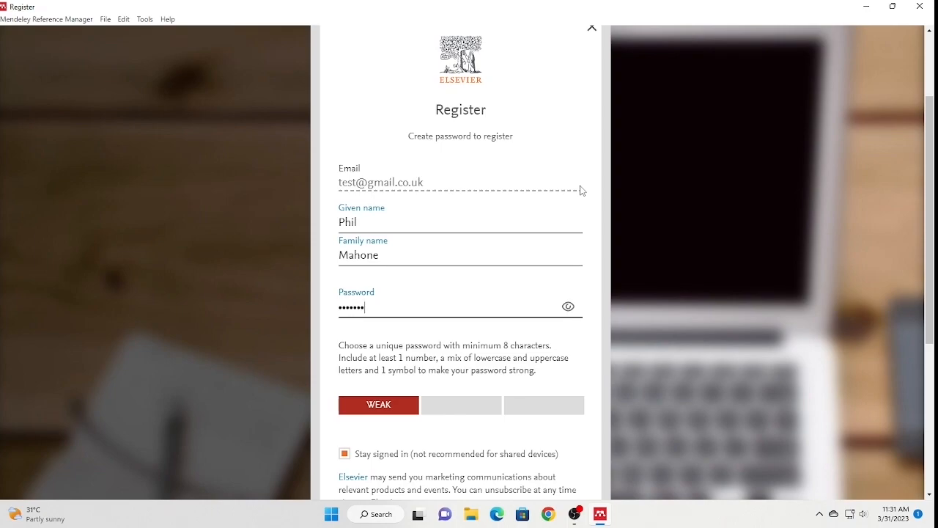
type("234")
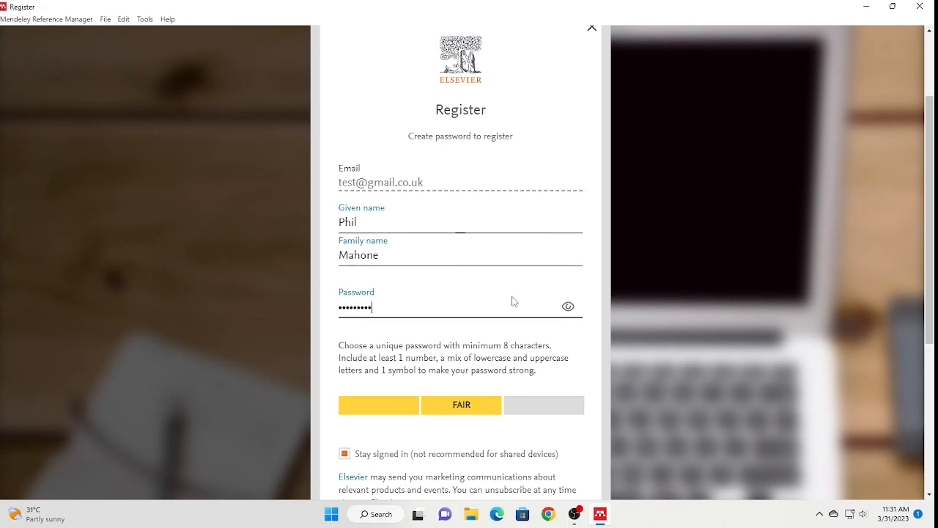
- Leave the registration form and choose 'I already have an account' instead
scroll(516, 294, "down", 3)
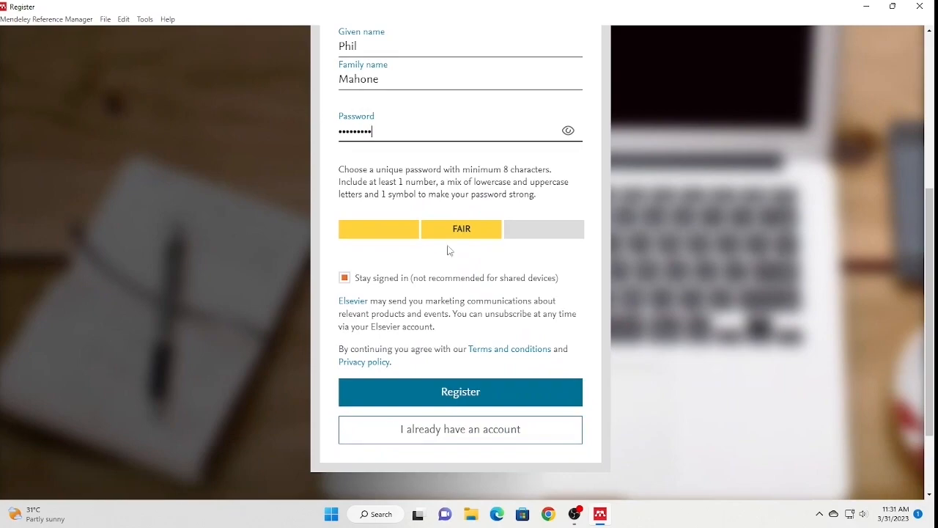
scroll(393, 122, "up", 3)
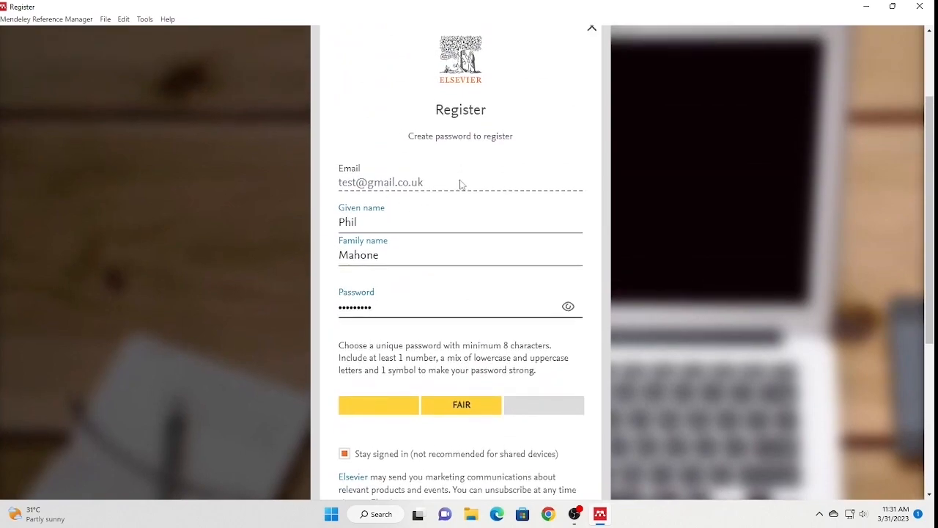
left_click_drag(461, 184, 296, 184)
scroll(448, 245, "down", 4)
scroll(453, 247, "down", 1)
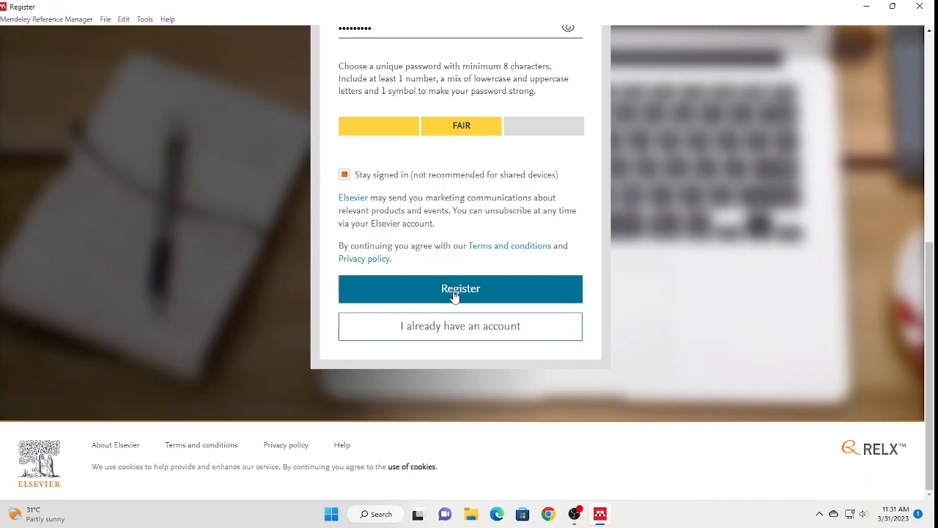
left_click(437, 335)
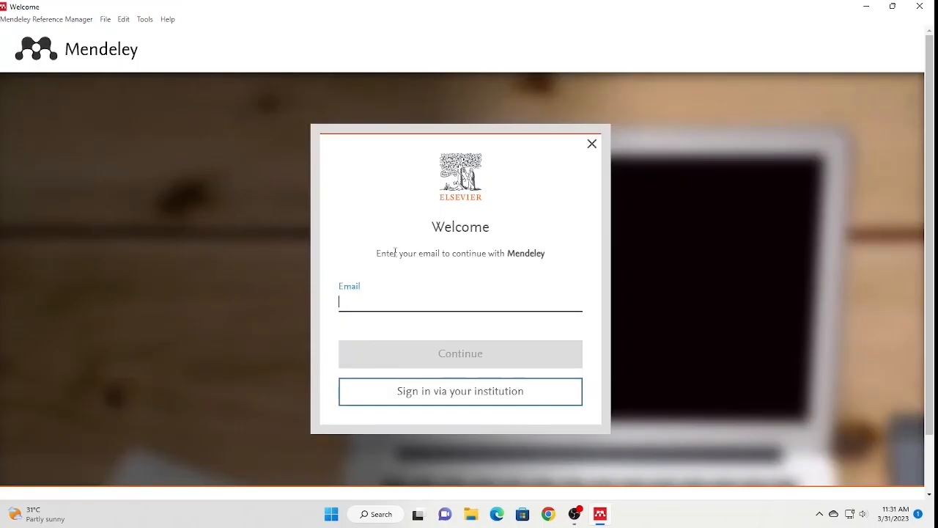
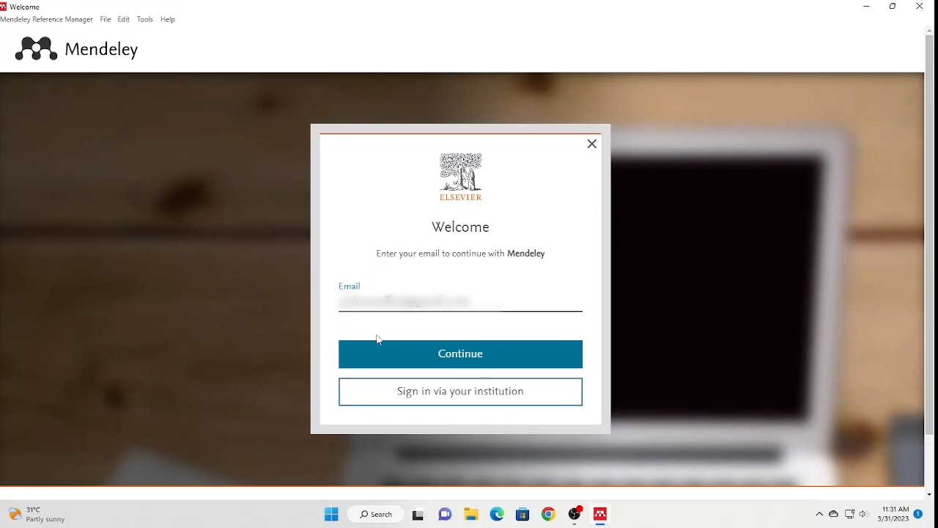
- Sign in with the existing account's email and password to reach the empty Mendeley Library
left_click(401, 353)
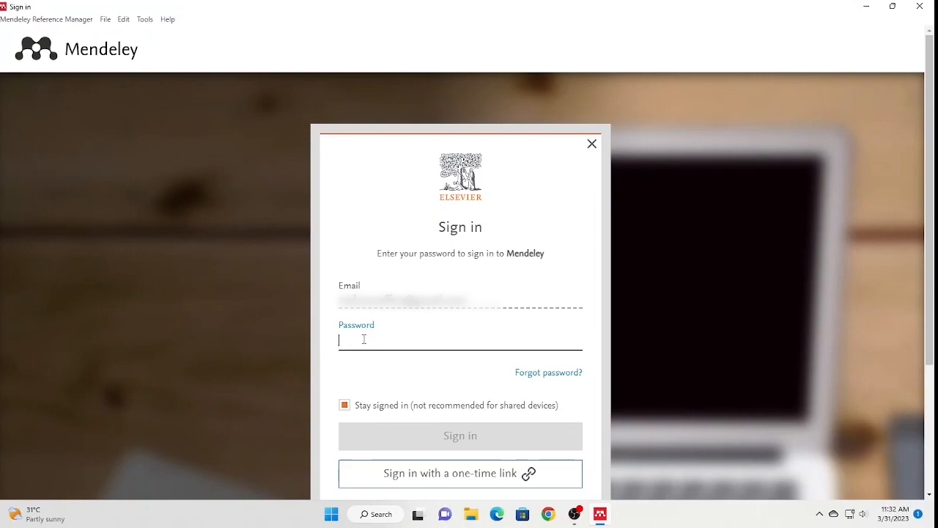
type("**********")
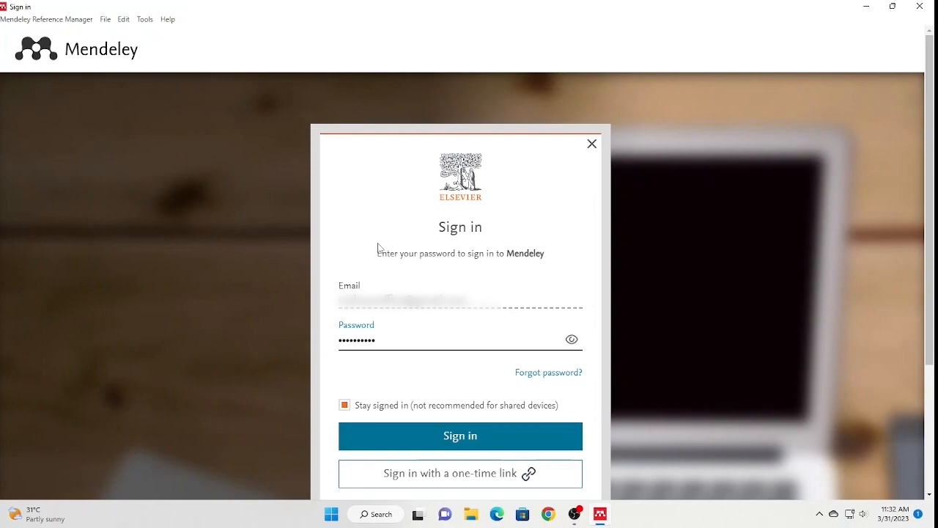
key("Return")
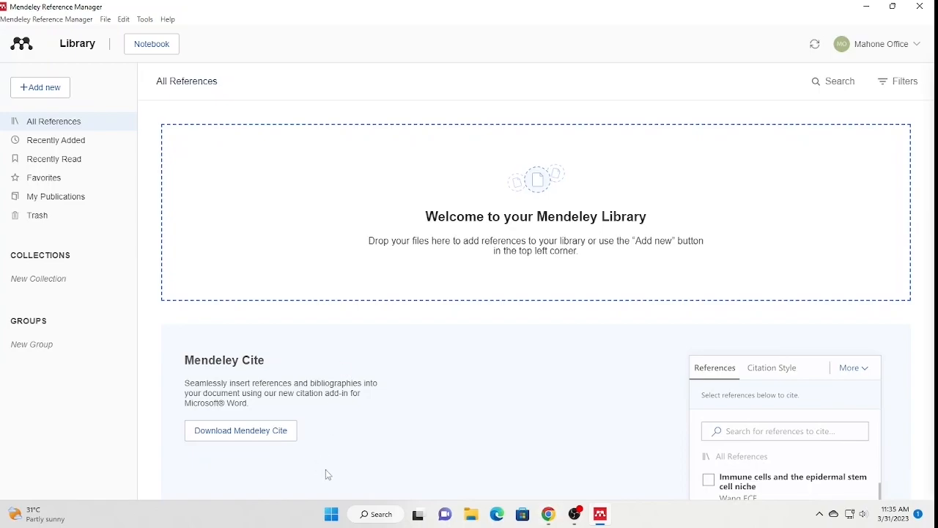
- Choose 'Download Mendeley Cite' to open the Word add-in's AppSource page in the browser
left_click(244, 440)
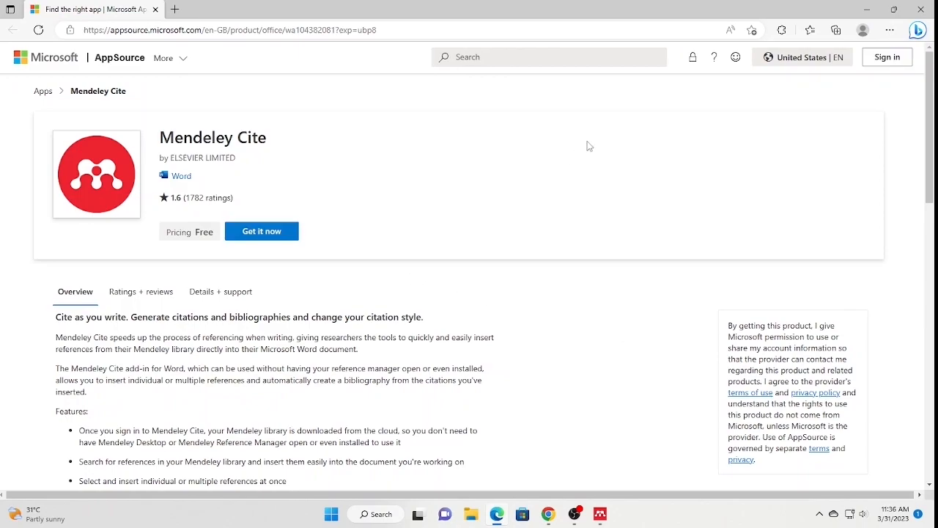
- Get the free Mendeley Cite add-in on AppSource, signing in with the Microsoft account
left_click(258, 242)
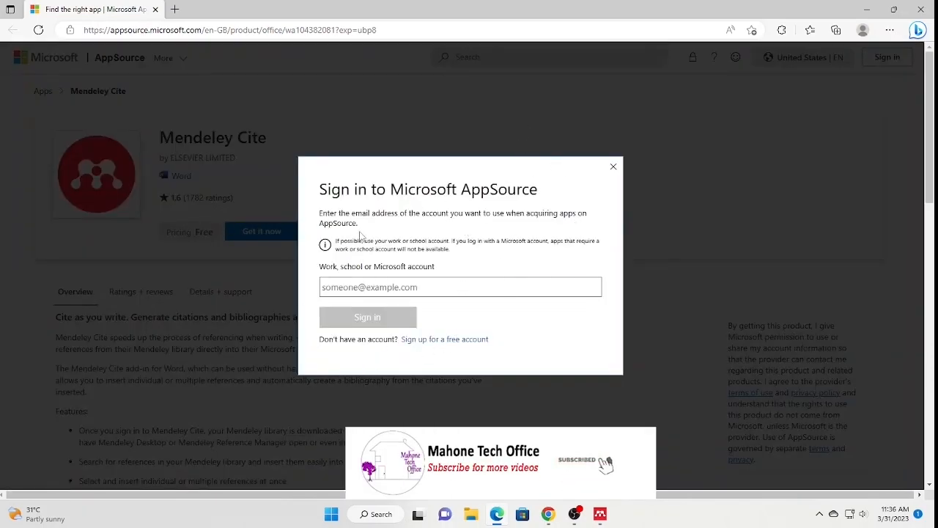
left_click(341, 286)
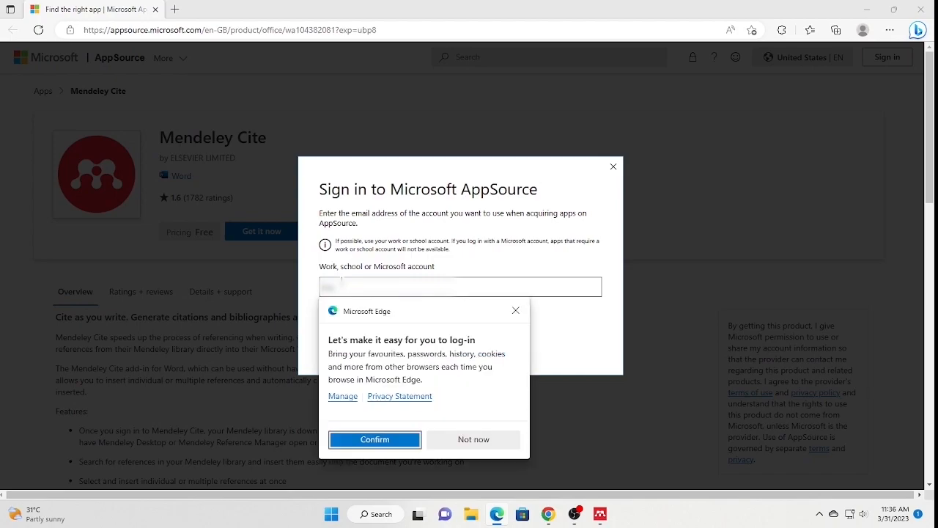
left_click(377, 316)
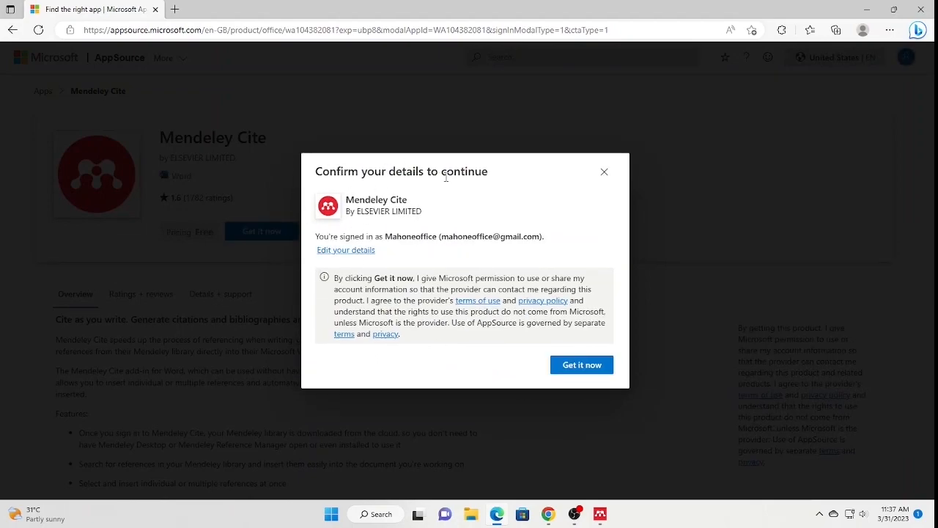
left_click(589, 365)
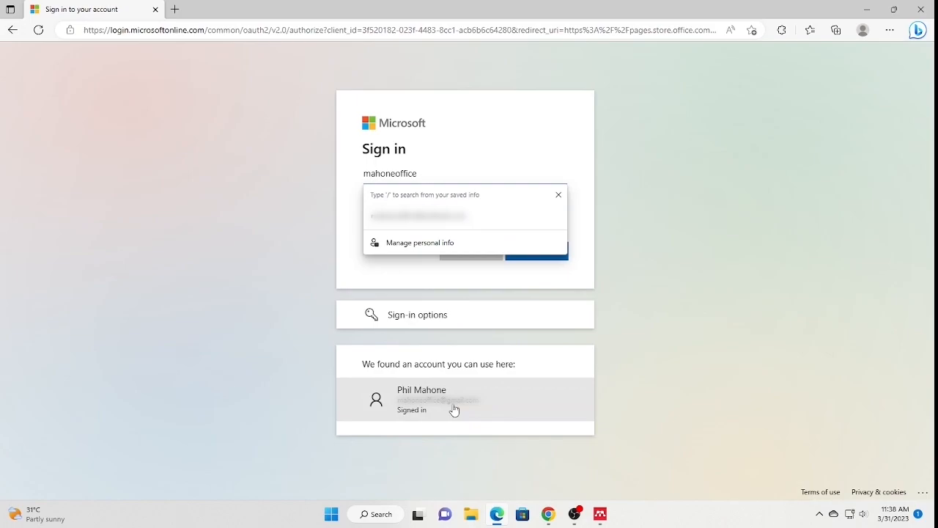
left_click(454, 409)
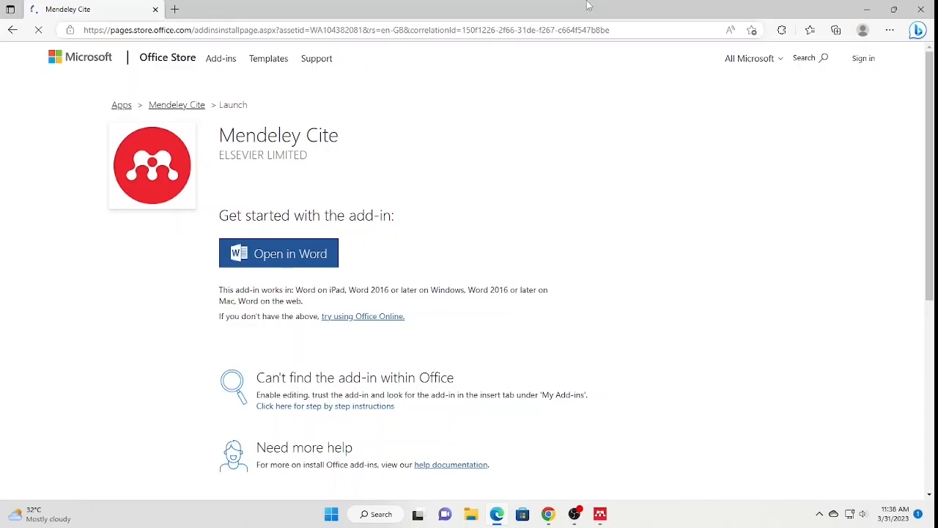
- Open Mendeley Cite in Word and allow the site to launch Word
left_click(256, 258)
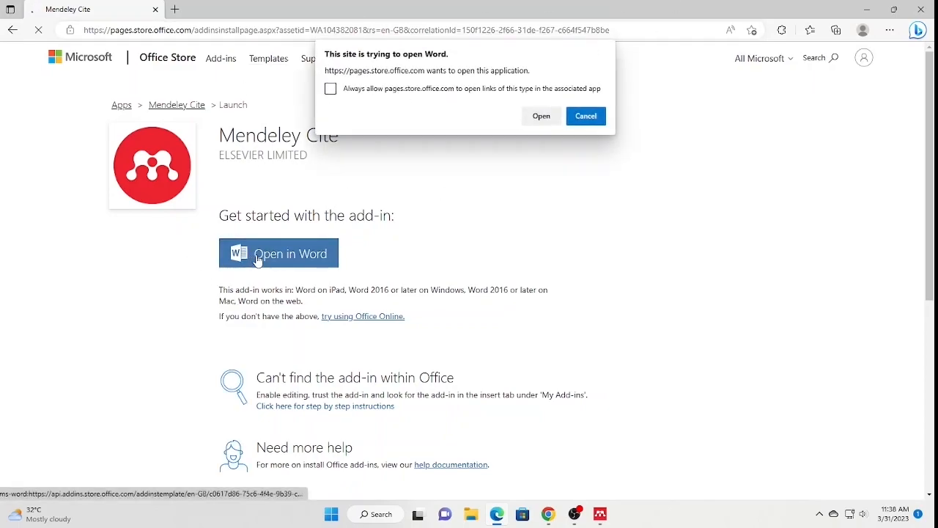
left_click(541, 116)
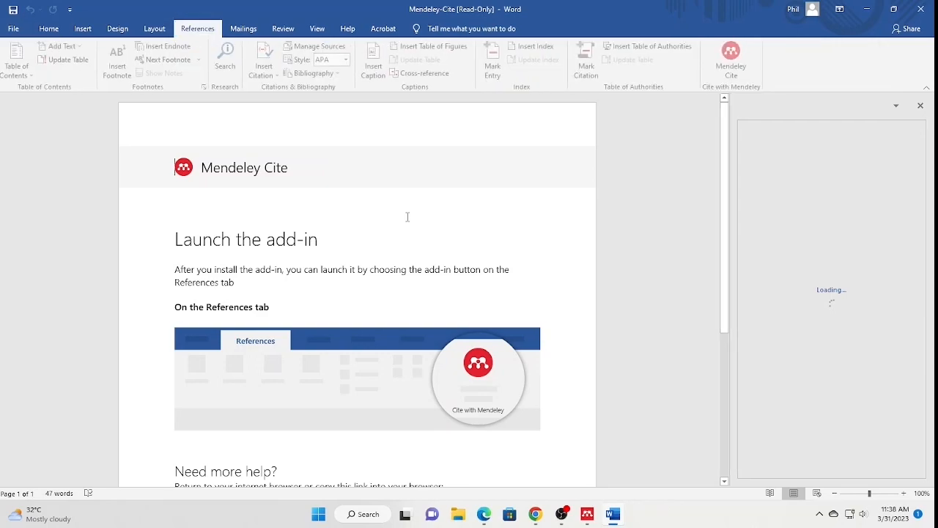
- Dismiss the tip to load the Mendeley Cite pane, then close Word without saving
left_click(794, 157)
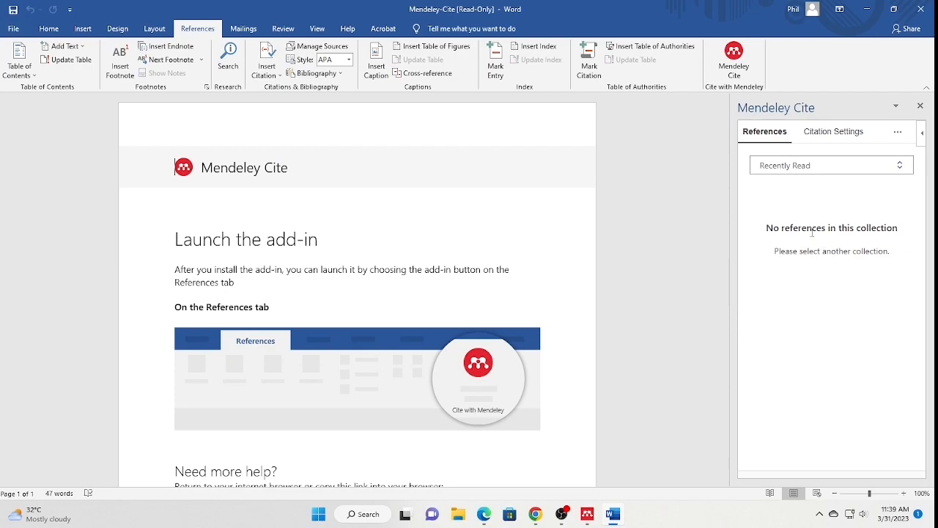
left_click(921, 9)
left_click(465, 268)
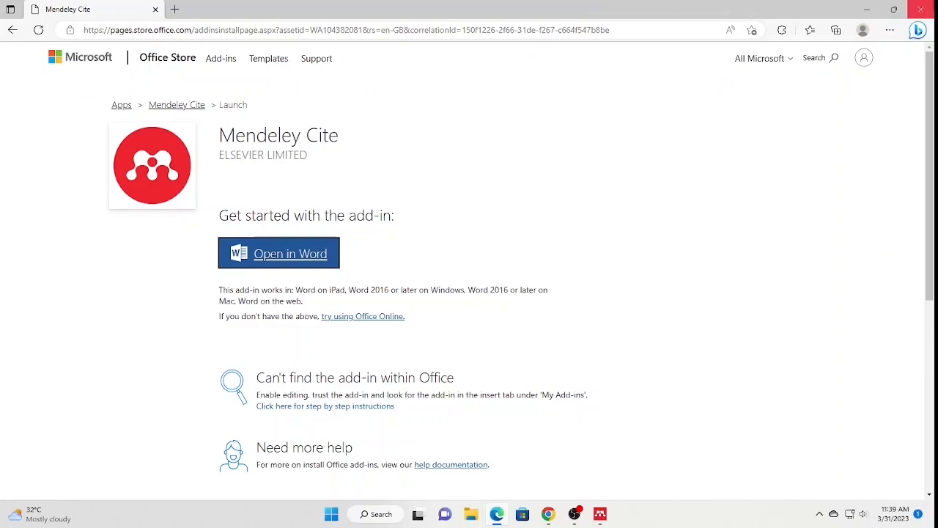
- Close the browser and choose Tools > Install Mendeley Web Importer in Mendeley
left_click(921, 9)
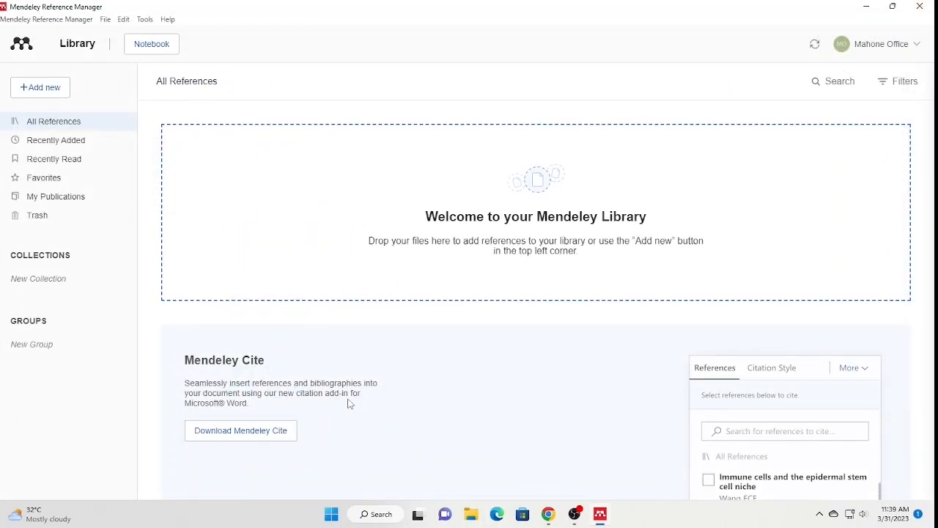
left_click(146, 20)
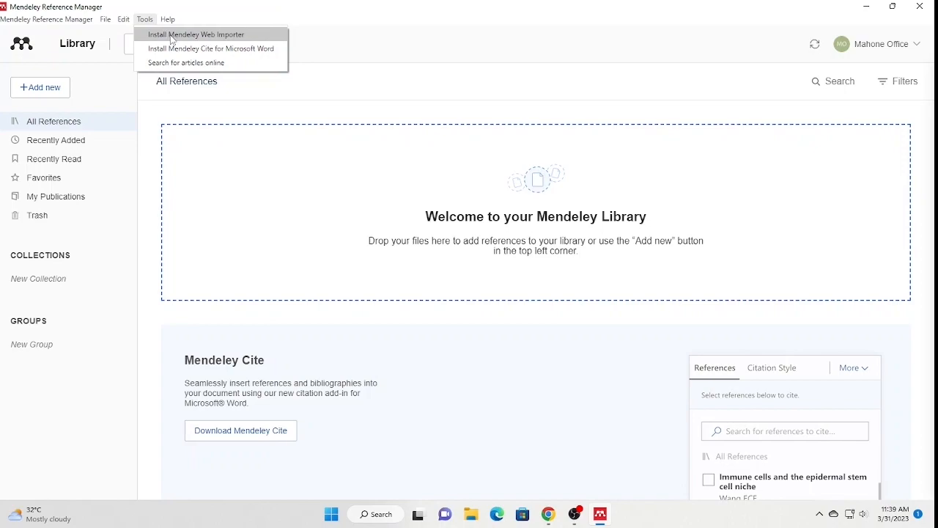
left_click(171, 35)
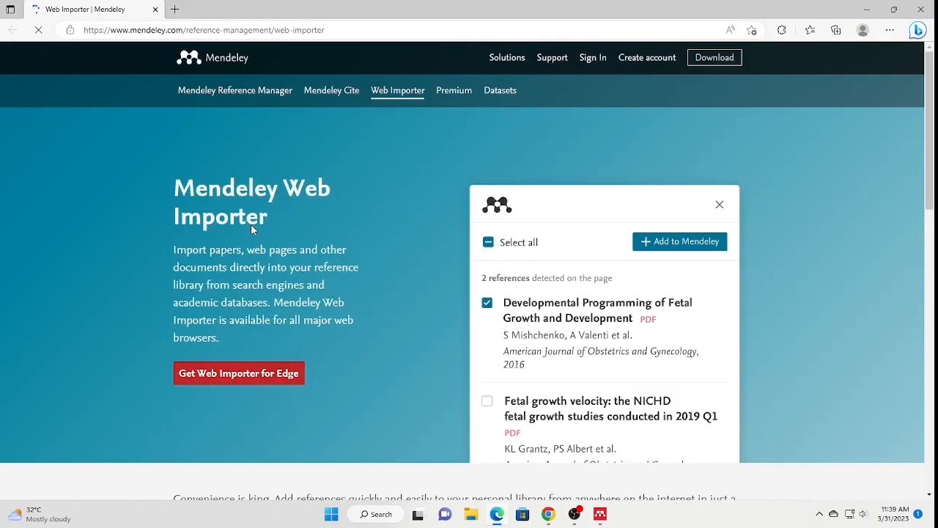
- Add the Mendeley Web Importer extension to Edge and close the leftover Mendeley tab
left_click(232, 382)
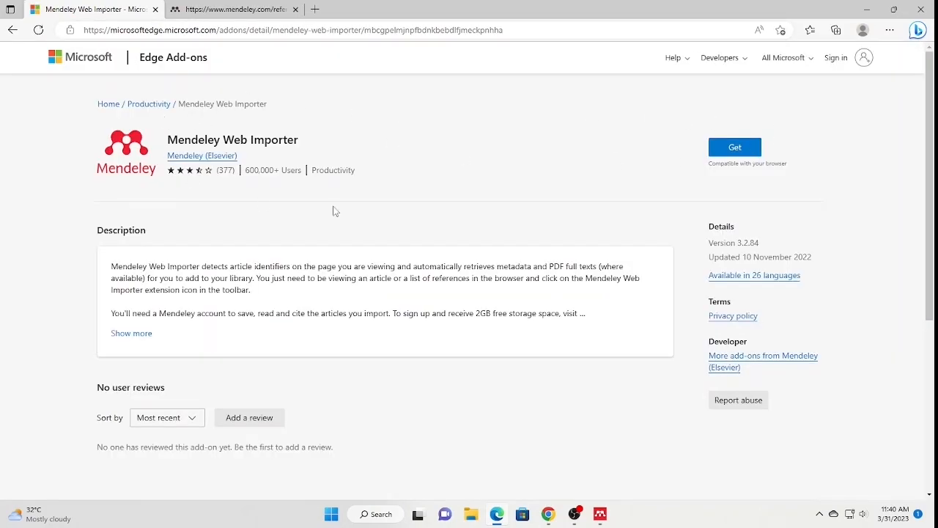
left_click(731, 149)
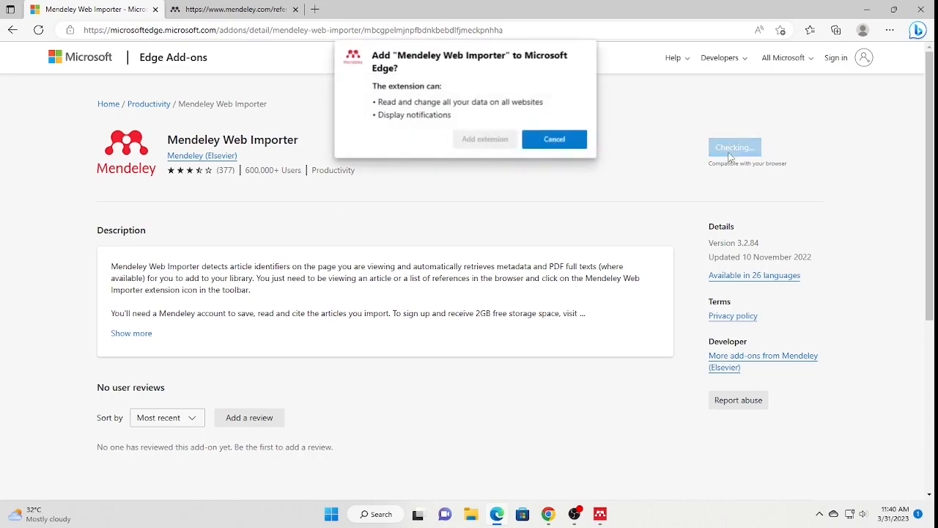
left_click(469, 144)
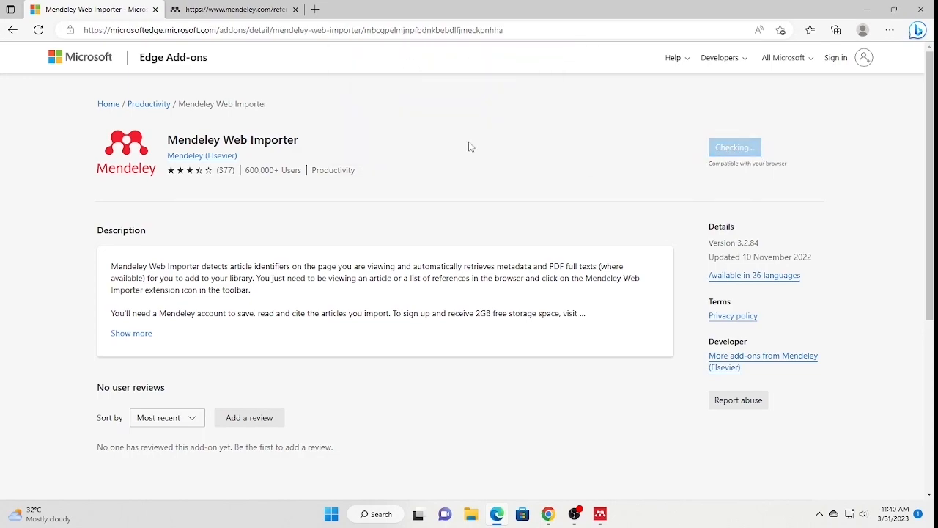
left_click(295, 9)
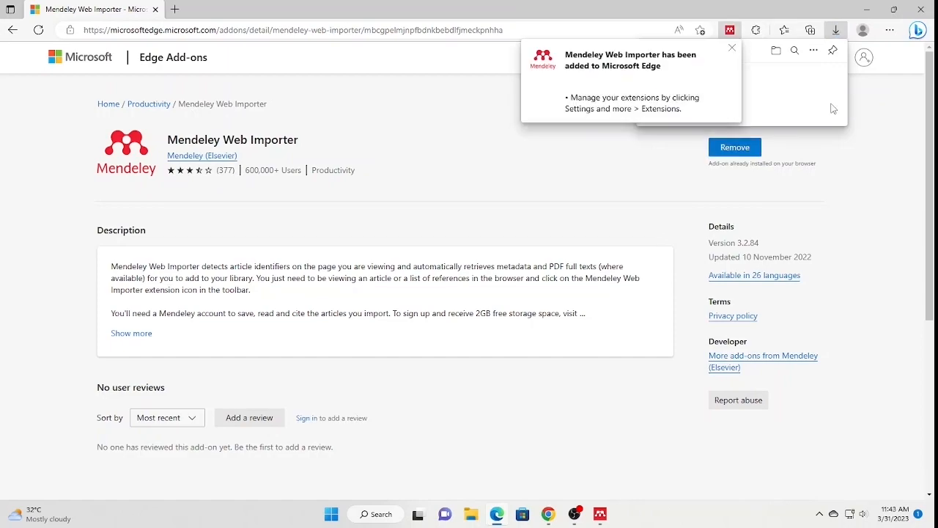
- Pin the Web Importer to the Edge toolbar, then close the browser
left_click(731, 48)
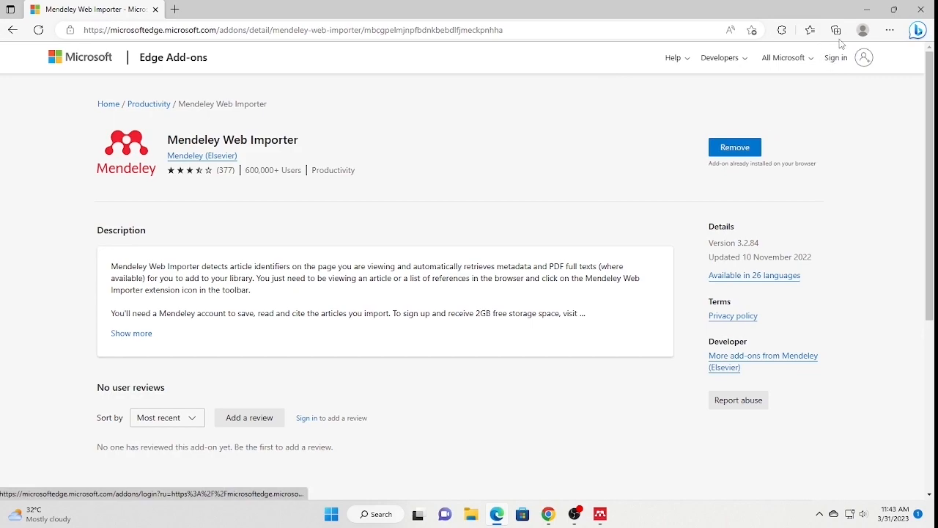
left_click(782, 30)
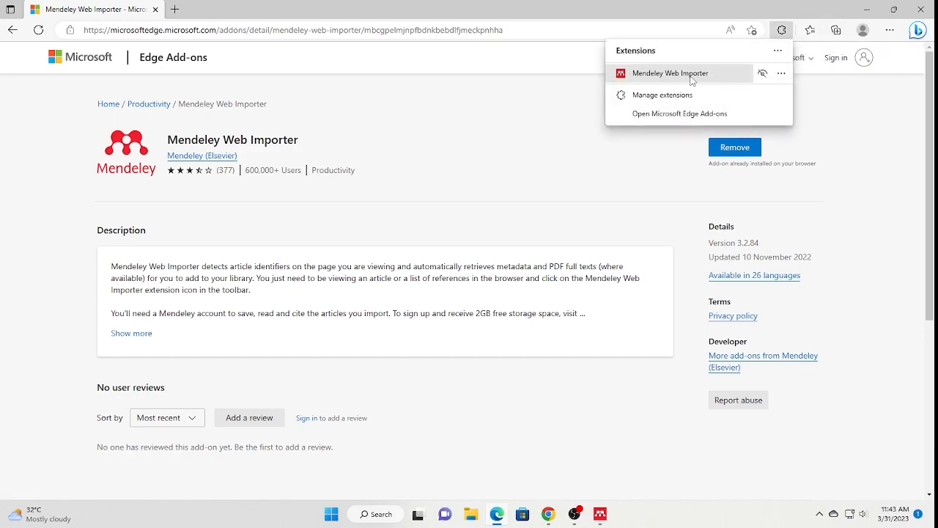
left_click(763, 74)
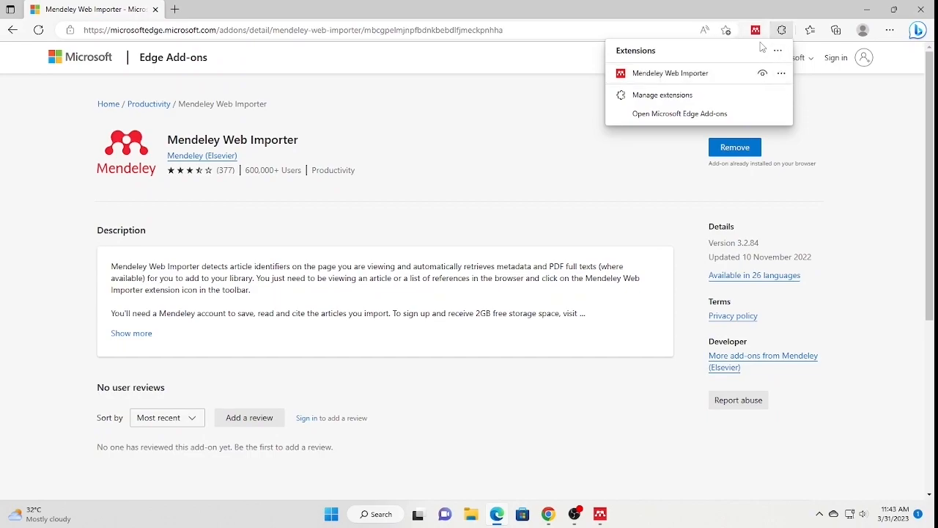
left_click(541, 60)
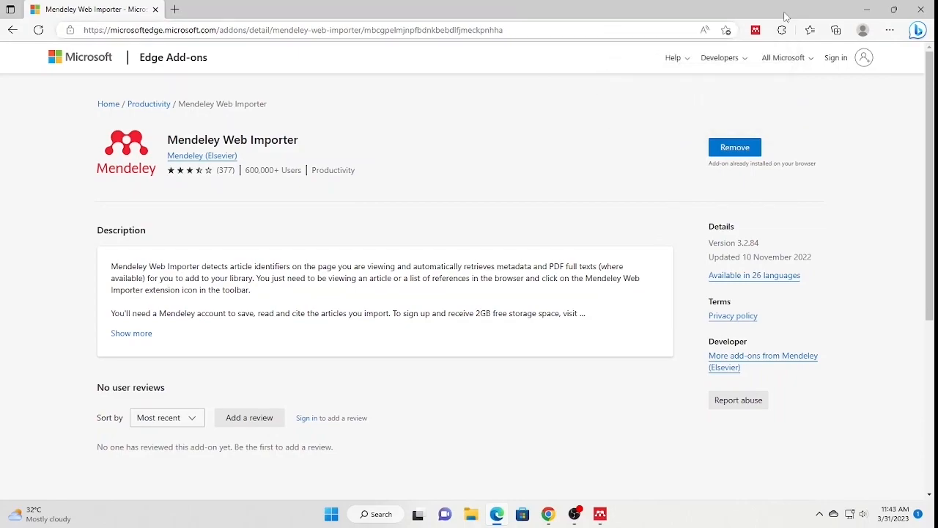
left_click(927, 15)
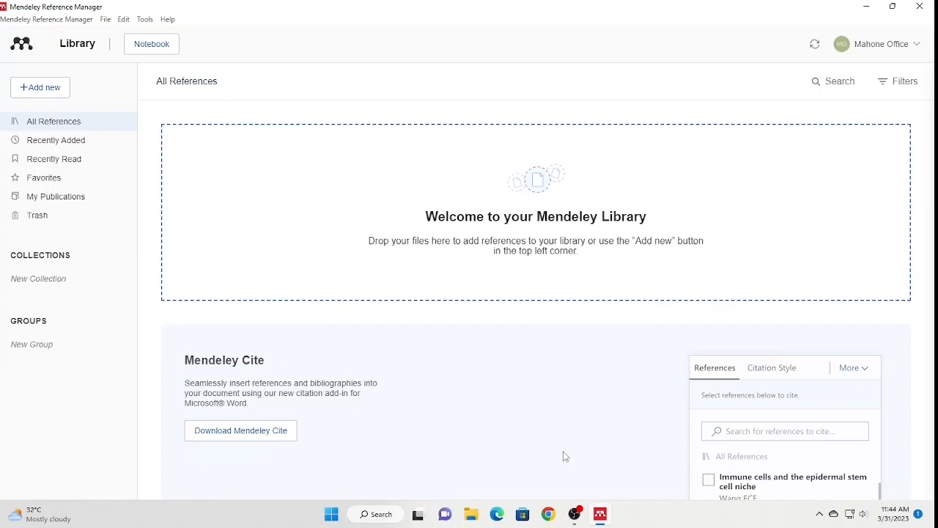
- Minimize Mendeley, open the desktop PDF folder and look inside ARTICLES
left_click(868, 13)
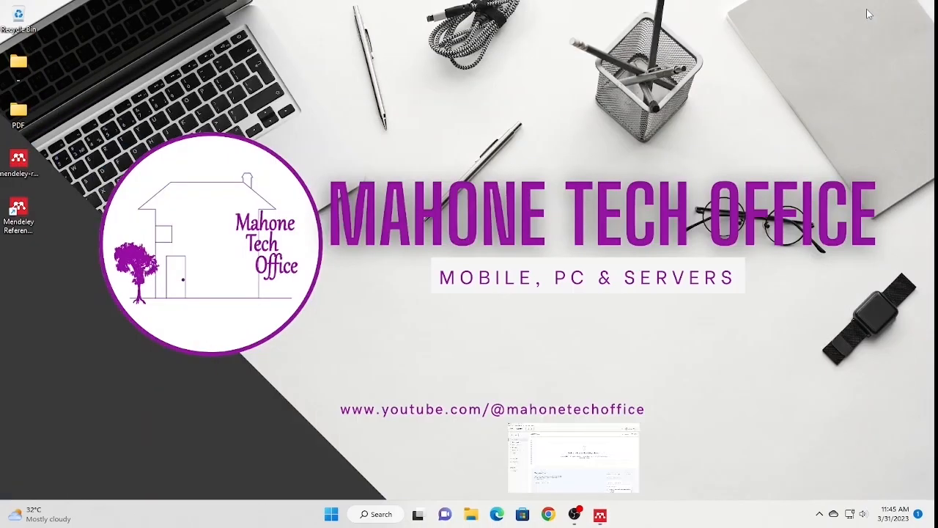
double_click(18, 112)
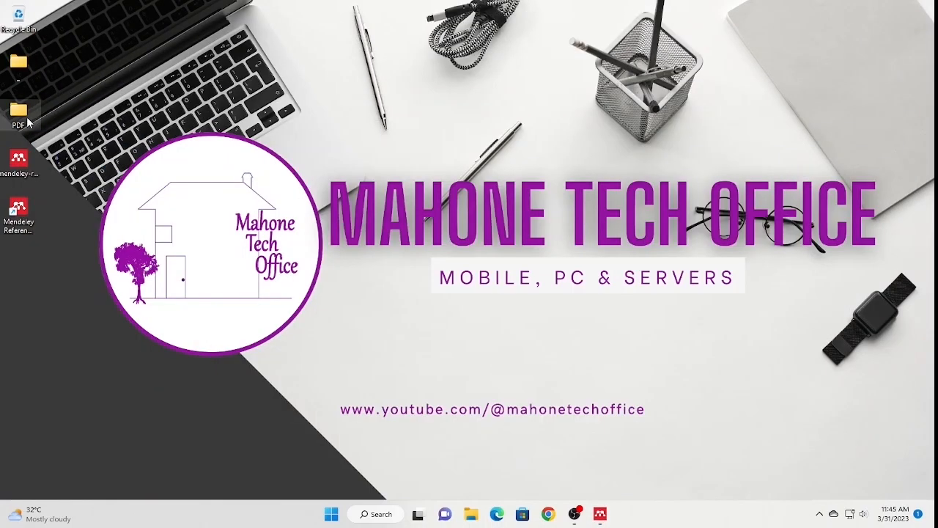
left_click_drag(394, 57, 666, 53)
double_click(584, 152)
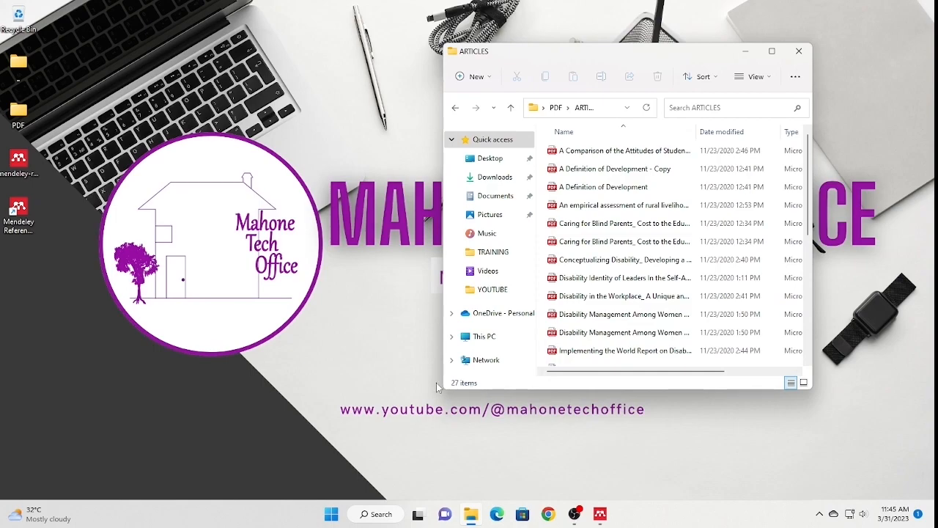
left_click(456, 107)
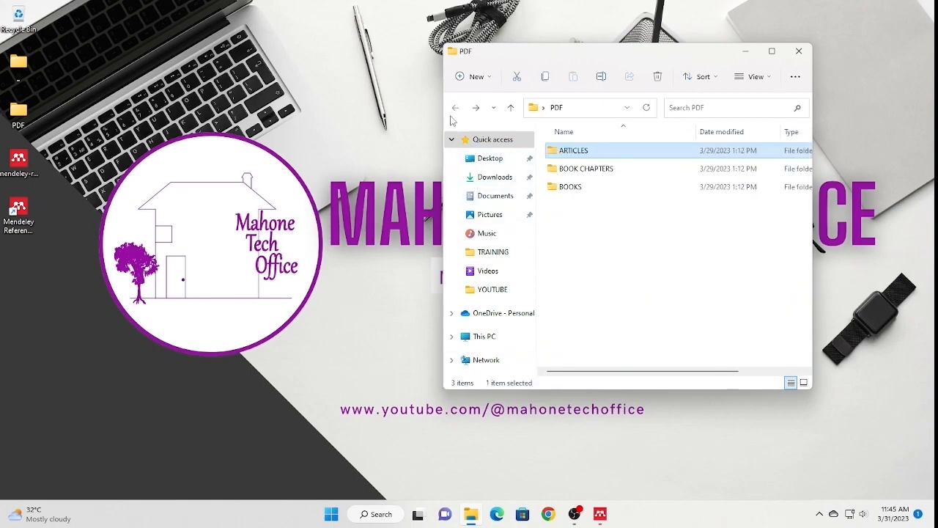
- Check the BOOK CHAPTERS and BOOKS subfolders, then snap Explorer to the left half
double_click(615, 173)
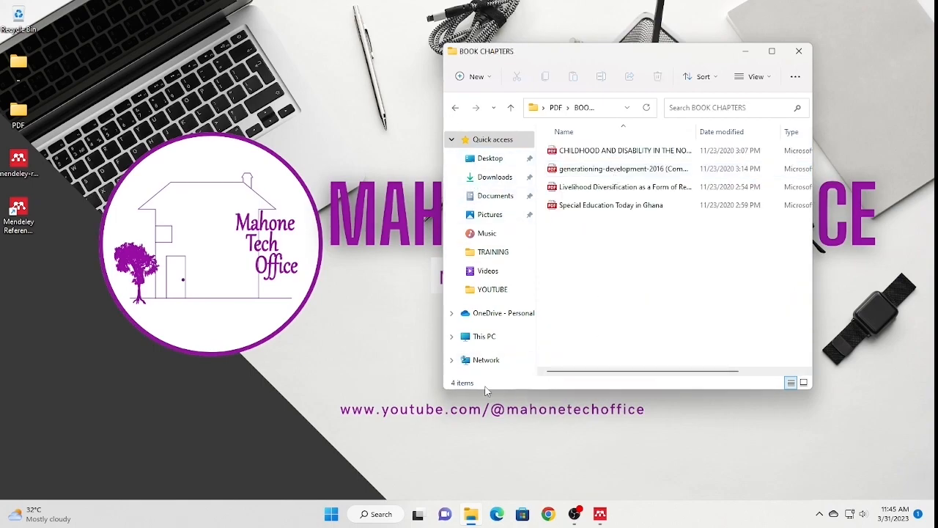
left_click(455, 107)
double_click(589, 186)
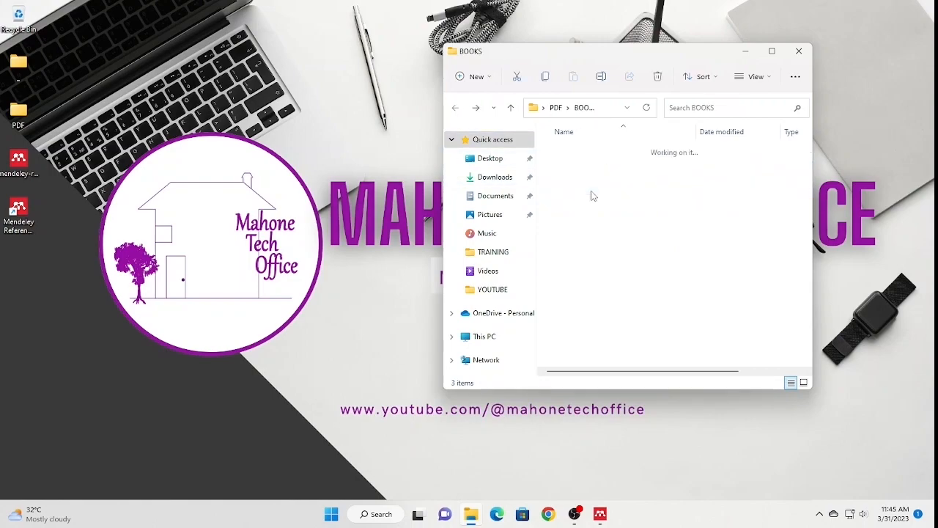
left_click(455, 107)
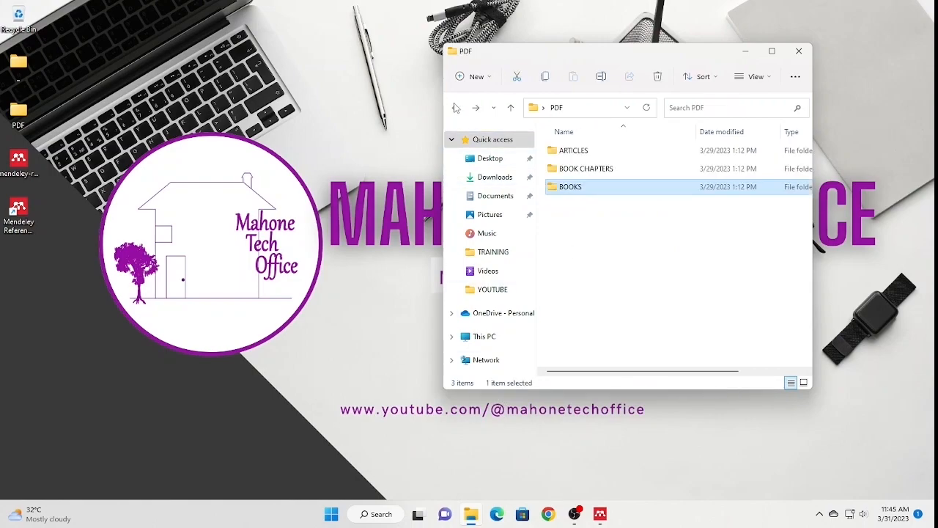
left_click_drag(658, 56, 432, 35)
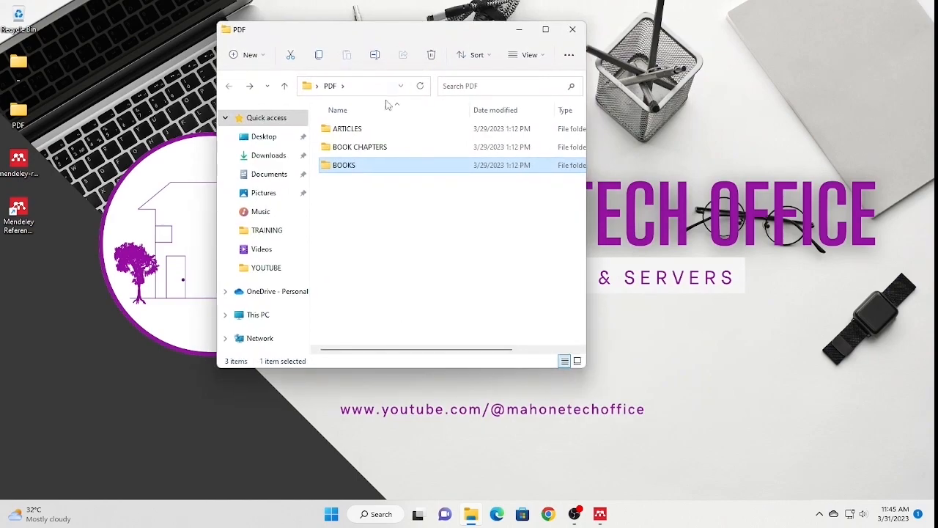
left_click_drag(476, 33, 1, 88)
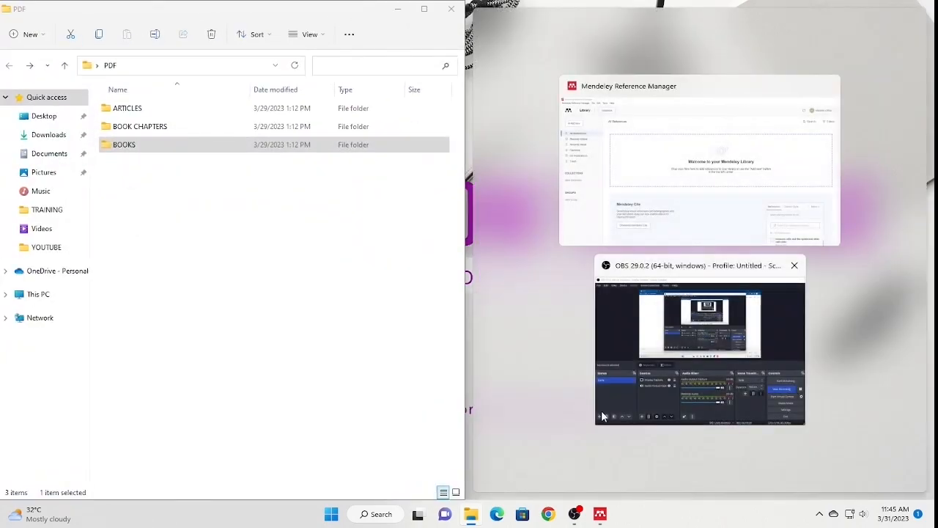
- Snap Mendeley to the right and drag the first ARTICLES PDF into the library
left_click(598, 200)
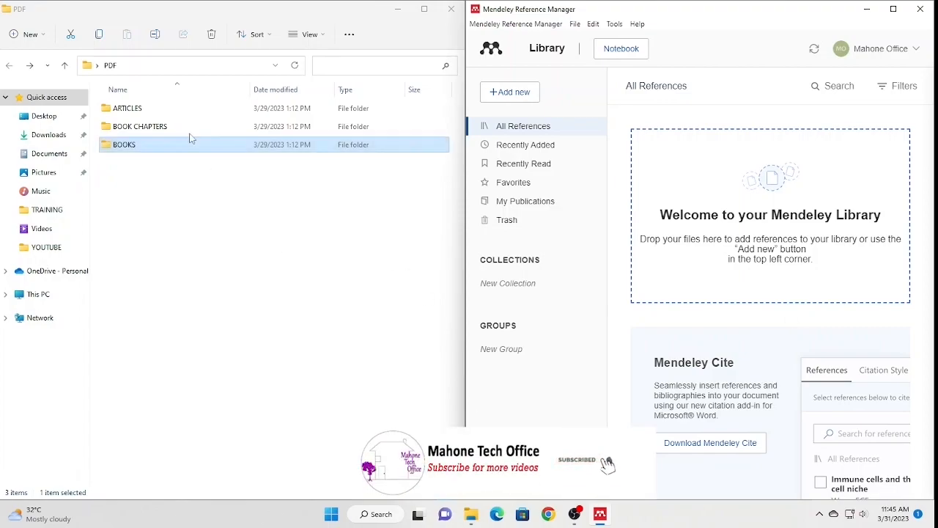
double_click(136, 110)
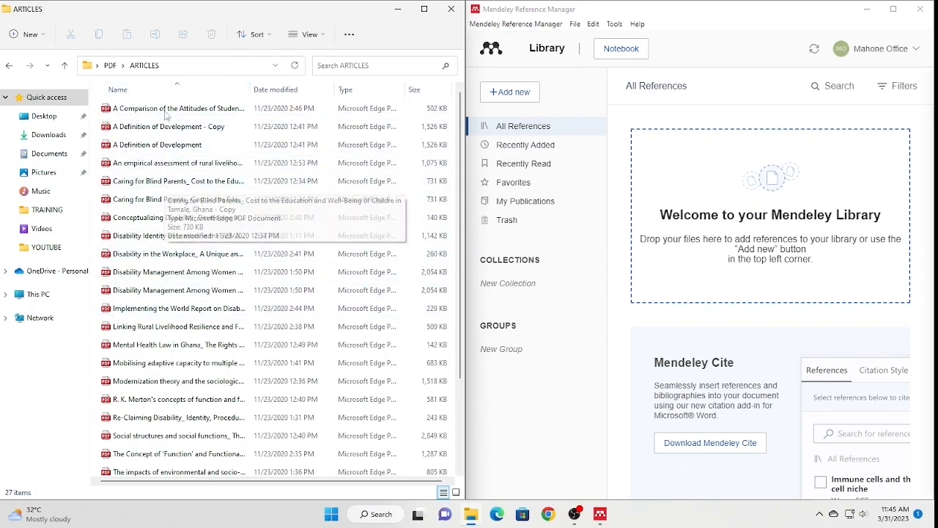
left_click_drag(167, 109, 732, 219)
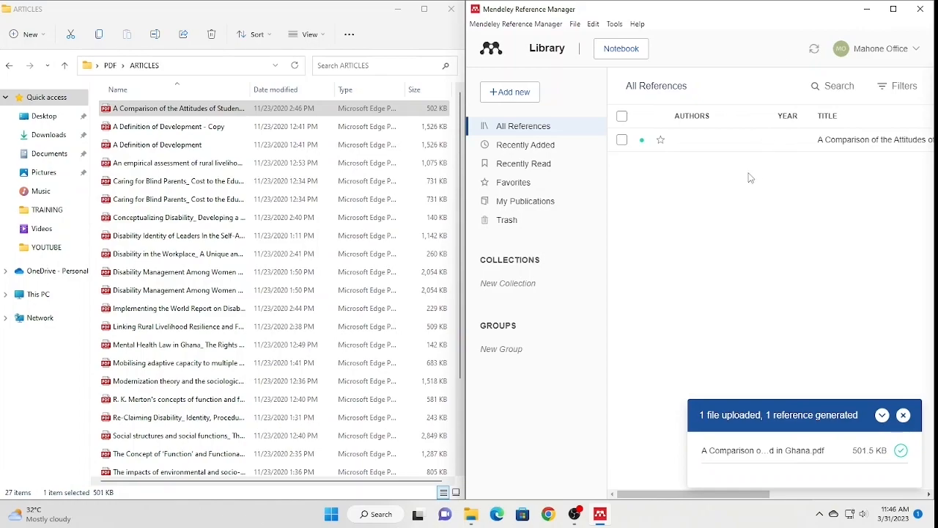
- Delete the test reference and drag all 27 ARTICLES PDFs into the library
left_click(622, 140)
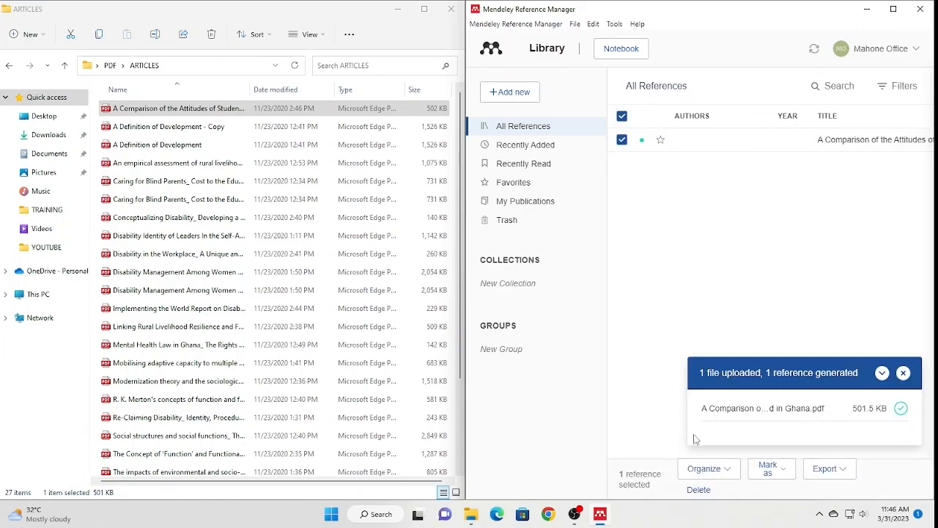
left_click(701, 490)
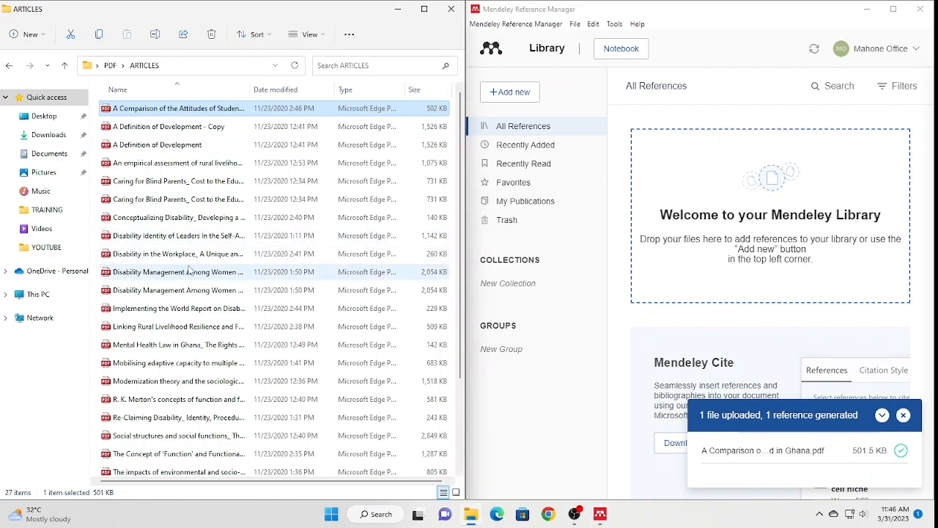
key("ctrl+a")
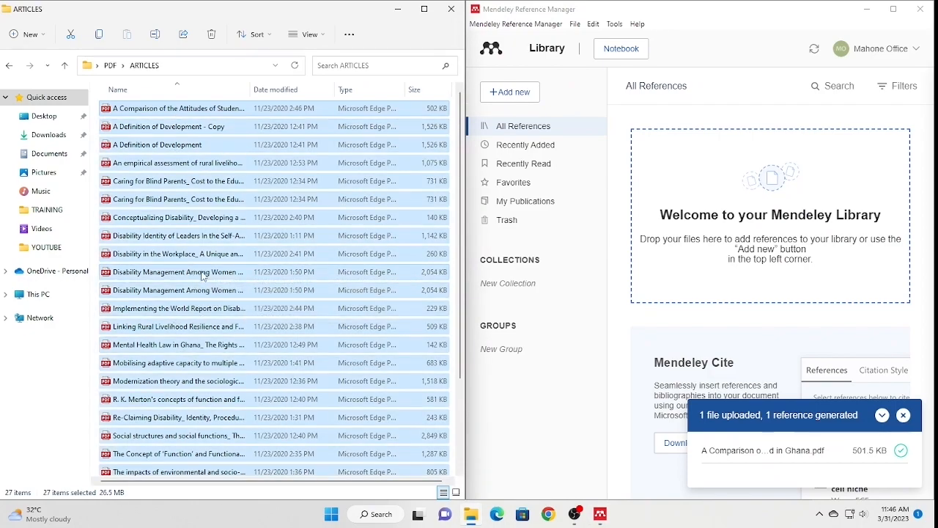
left_click_drag(203, 275, 816, 231)
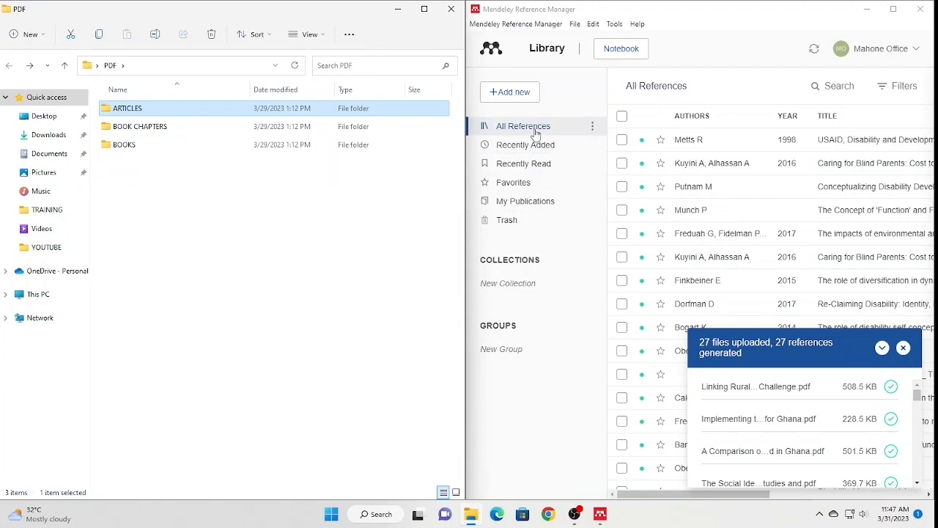
left_click(509, 93)
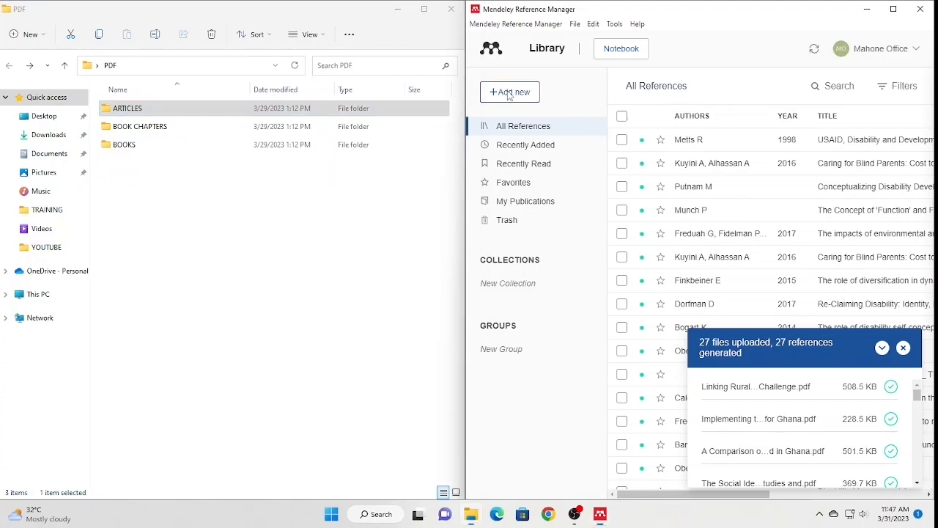
left_click(510, 93)
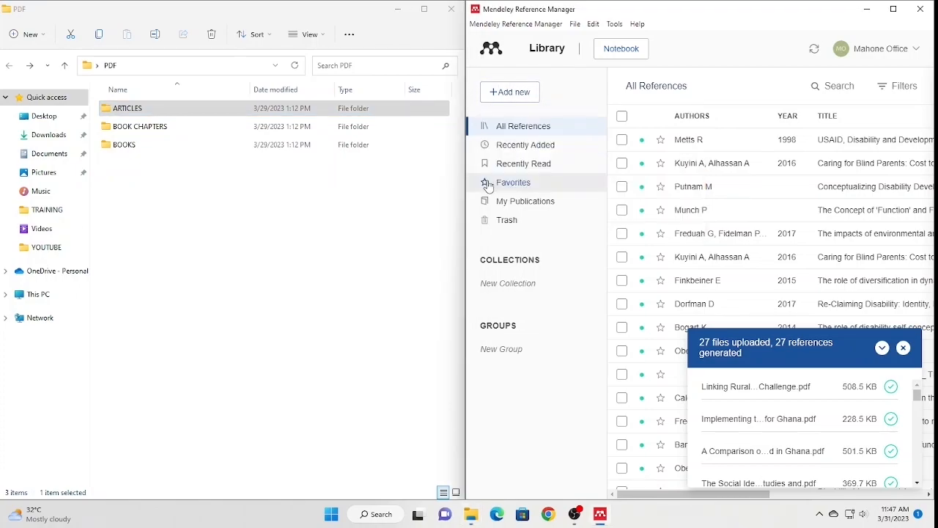
left_click(522, 94)
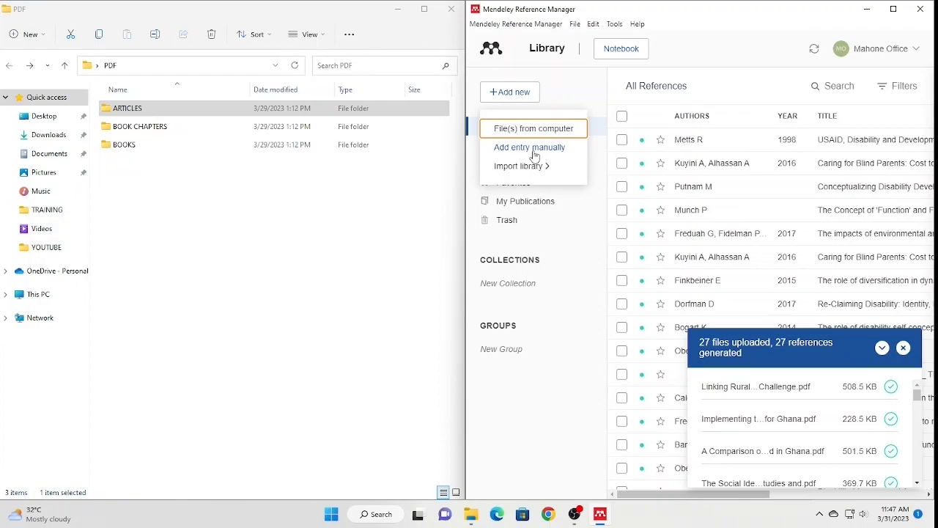
mouse_move(533, 171)
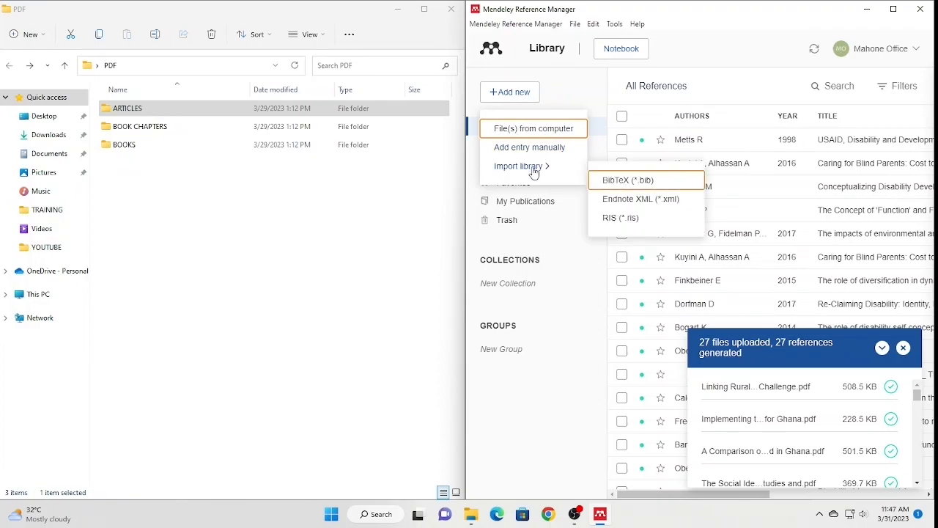
left_click(534, 172)
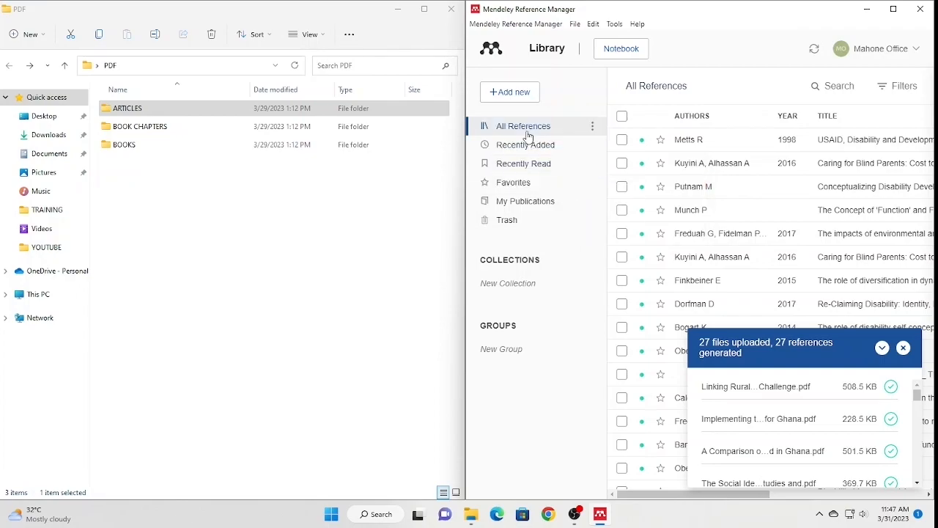
left_click(512, 92)
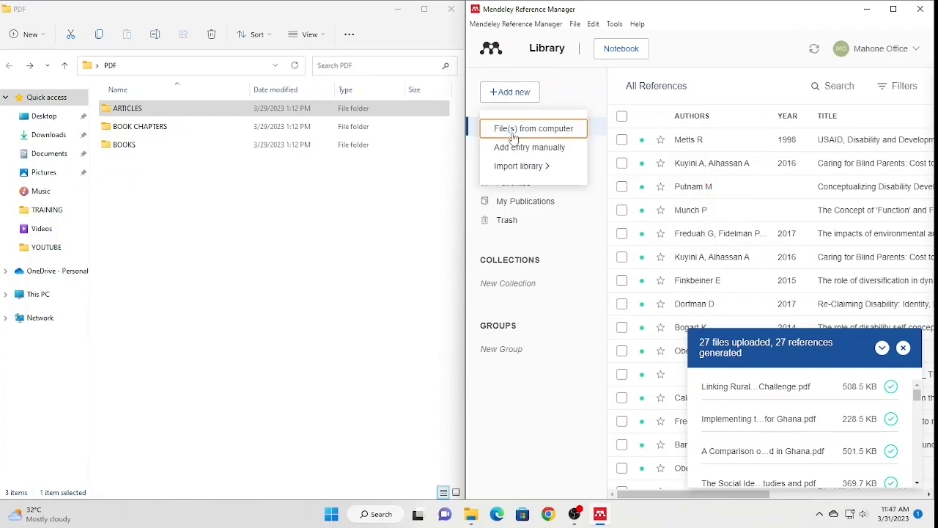
left_click(512, 130)
left_click_drag(719, 41, 610, 81)
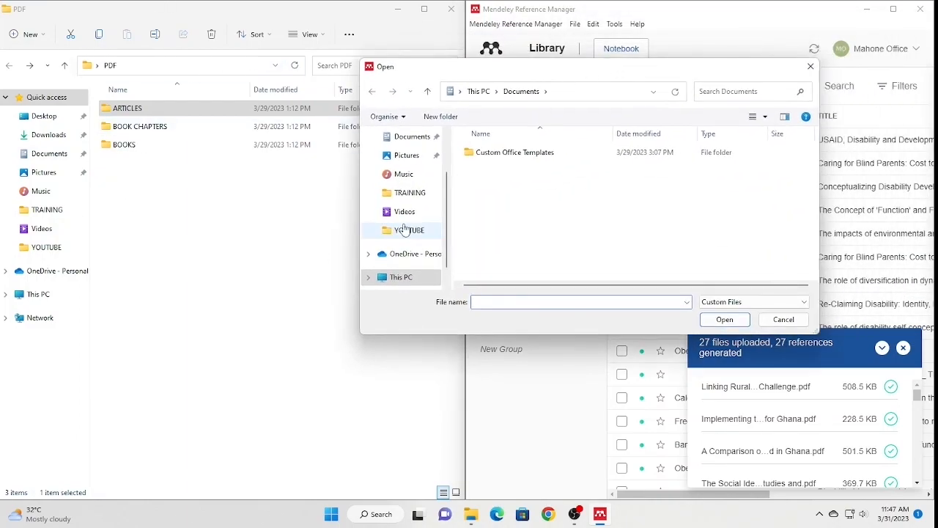
scroll(407, 191, "up", 1)
left_click(408, 160)
left_click(478, 173)
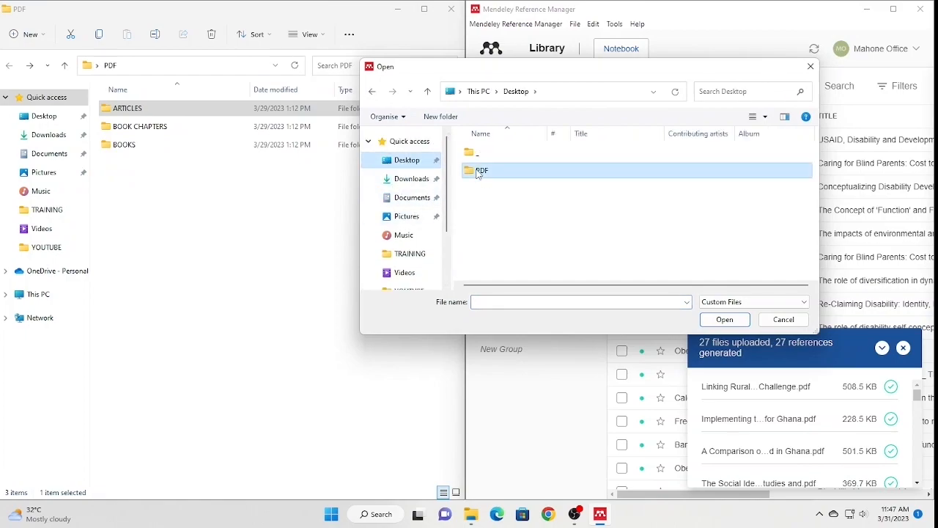
double_click(477, 173)
left_click(489, 151)
left_click(745, 322)
left_click(519, 157)
key("ctrl+a")
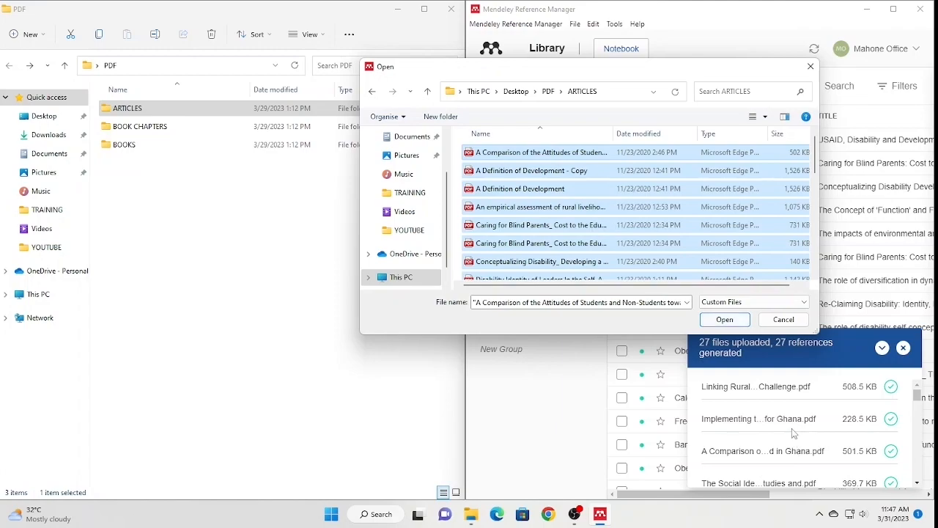
left_click(783, 319)
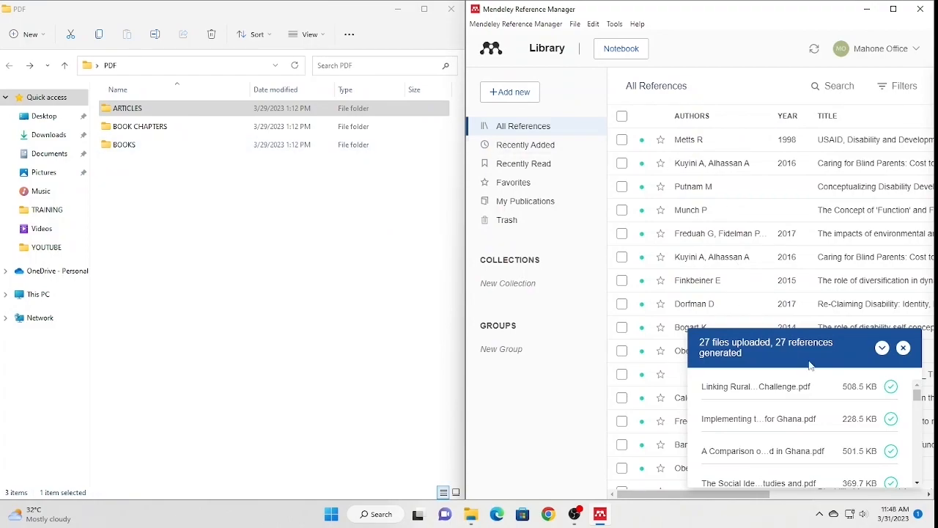
- Dismiss the '27 files uploaded' notice and show the Add new options
left_click(903, 347)
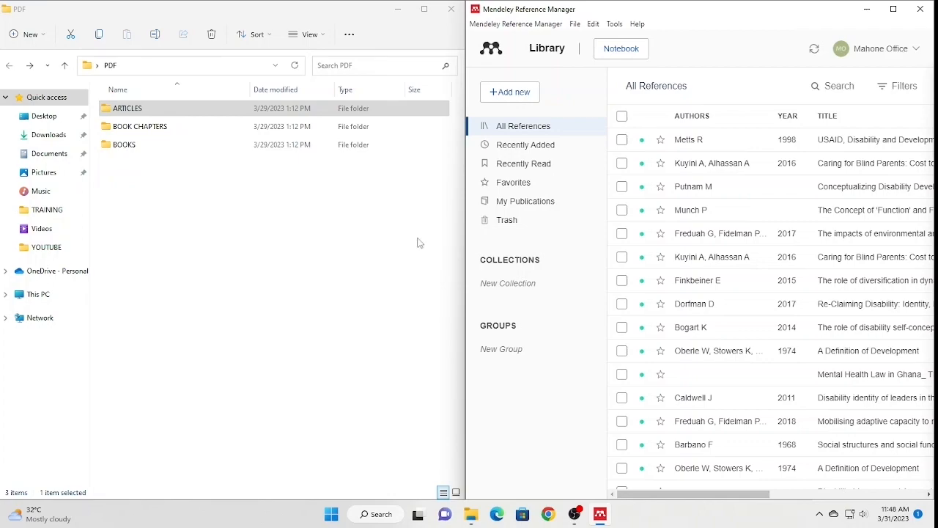
left_click(510, 97)
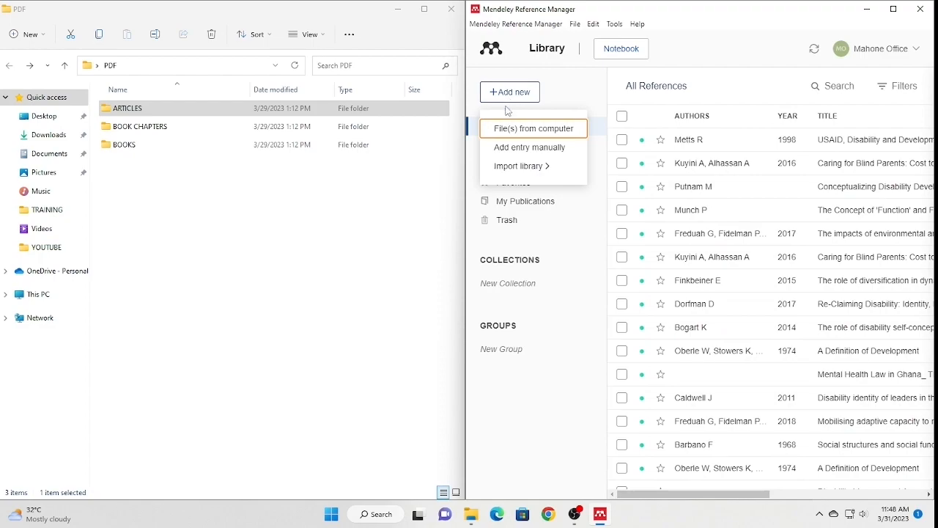
- Start a manual entry, keeping Journal Article as the reference type
left_click(513, 152)
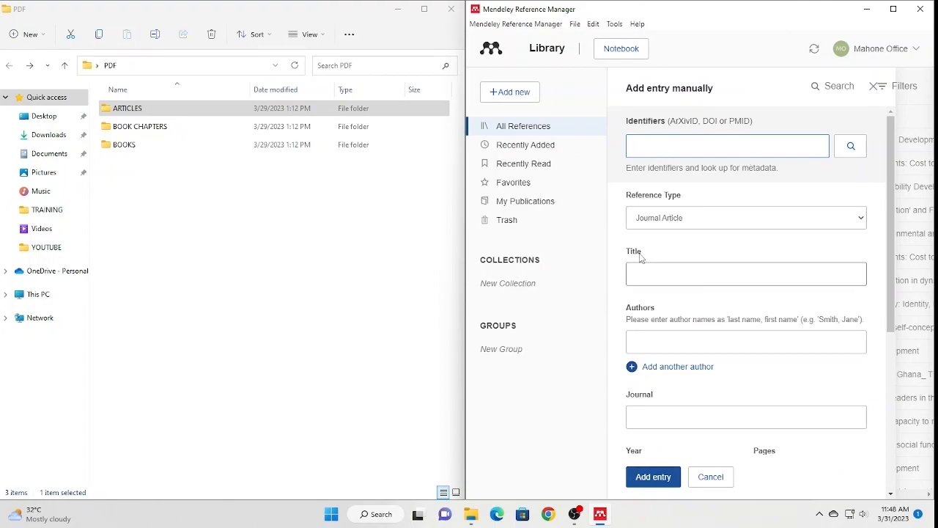
left_click(712, 223)
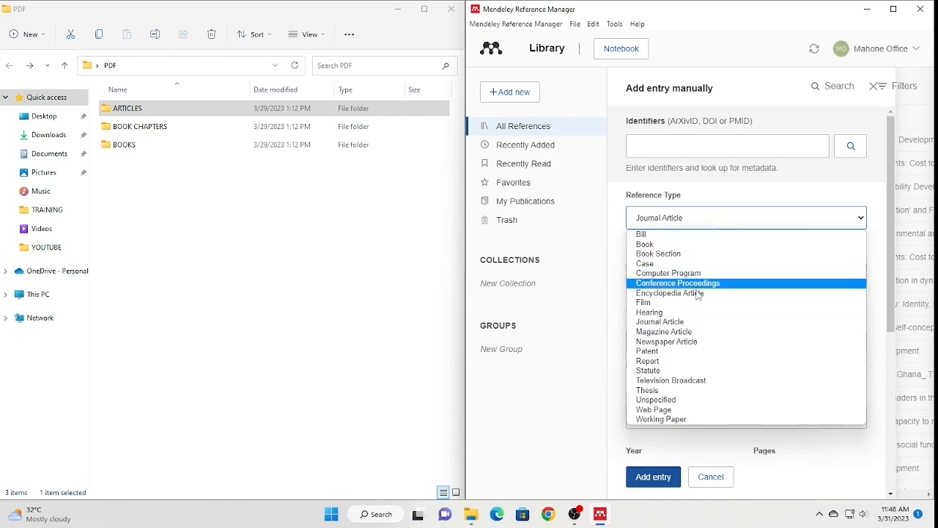
left_click(667, 322)
- Look through the title, journal, year, pages, volume, issue, date and abstract fields, then cancel the entry
left_click(670, 272)
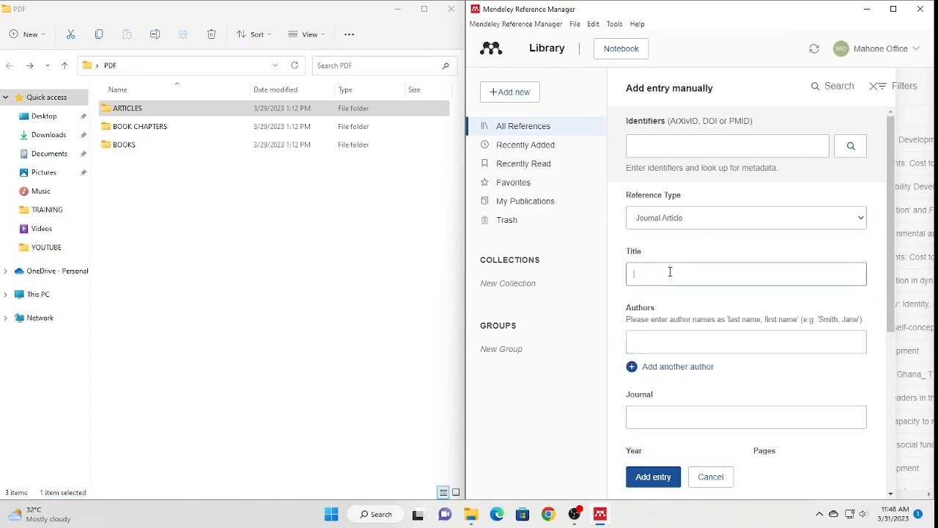
scroll(675, 287, "down", 2)
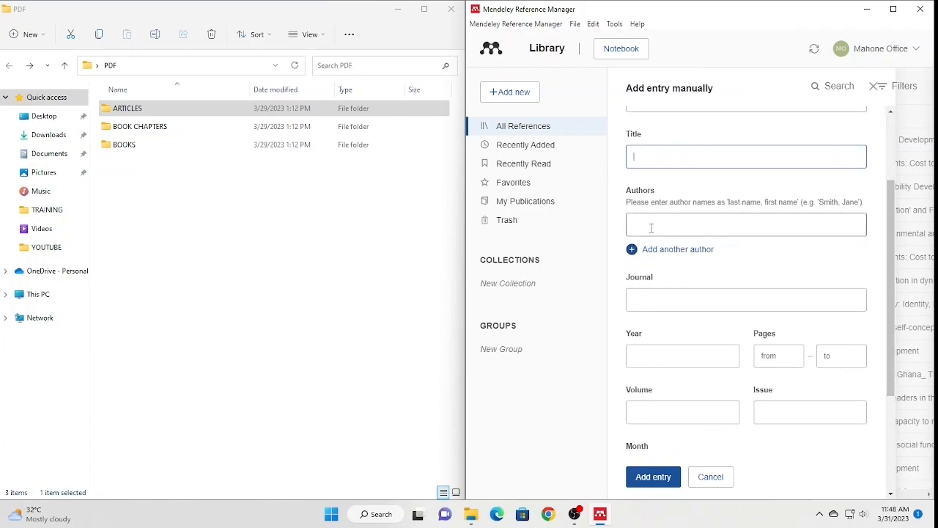
left_click(651, 299)
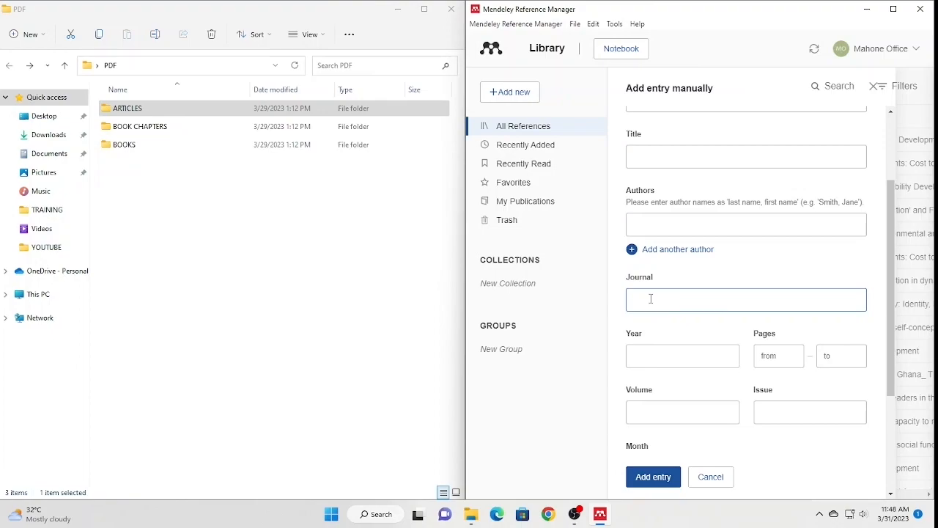
scroll(651, 299, "down", 2)
left_click(643, 238)
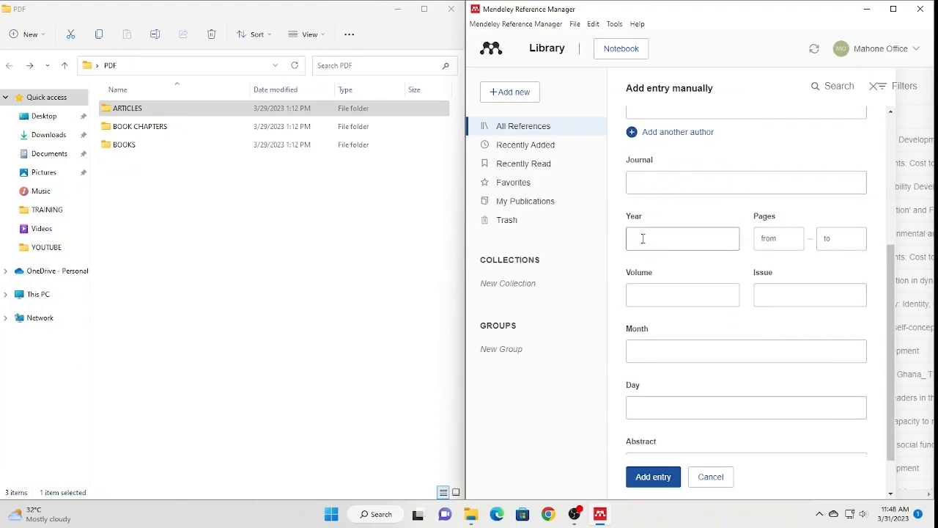
left_click(776, 239)
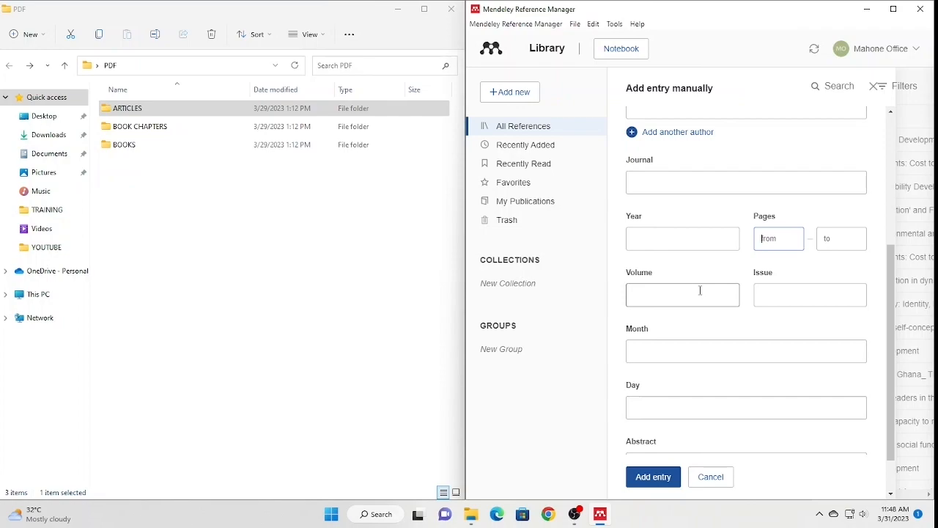
left_click(643, 293)
left_click(815, 294)
left_click(663, 347)
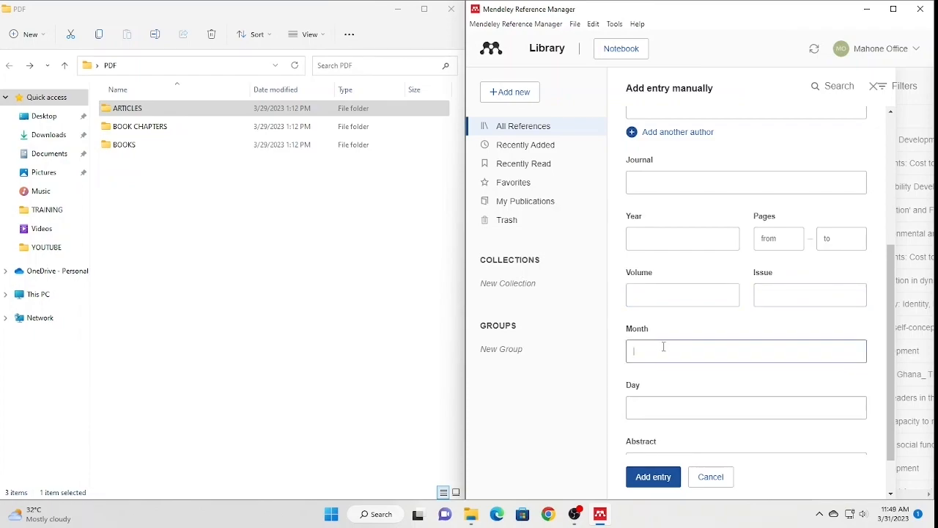
left_click(665, 409)
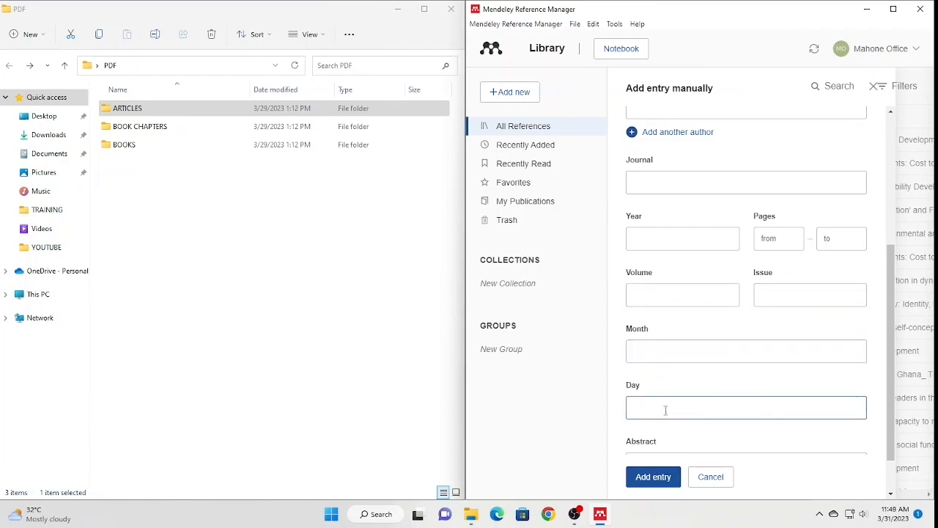
scroll(664, 405, "down", 1)
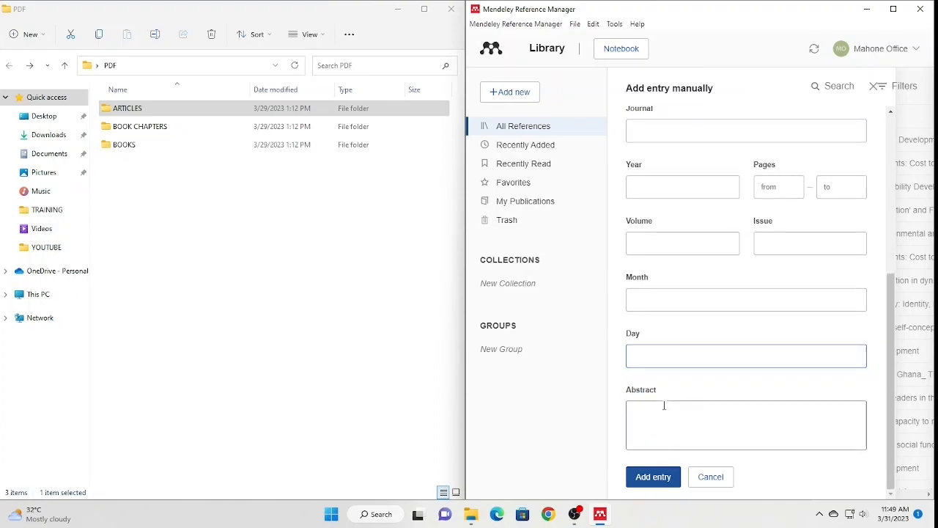
left_click(661, 410)
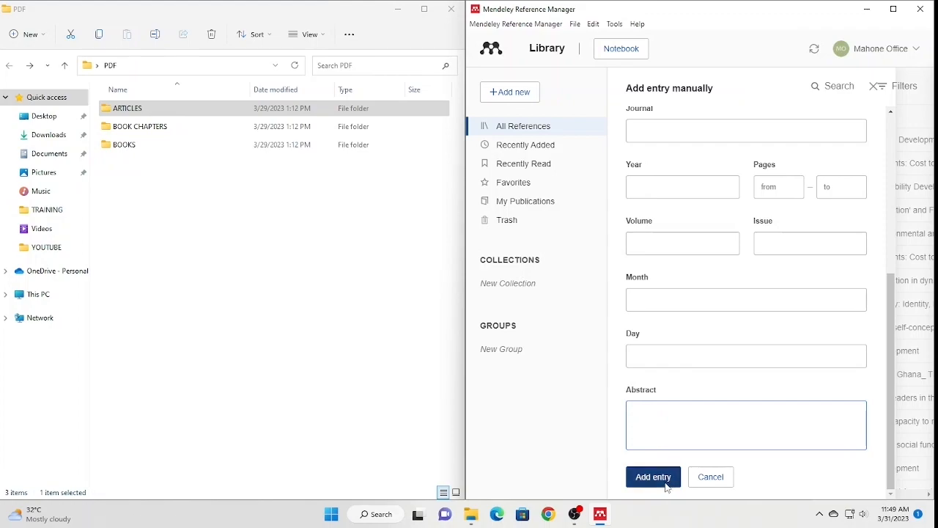
left_click(705, 478)
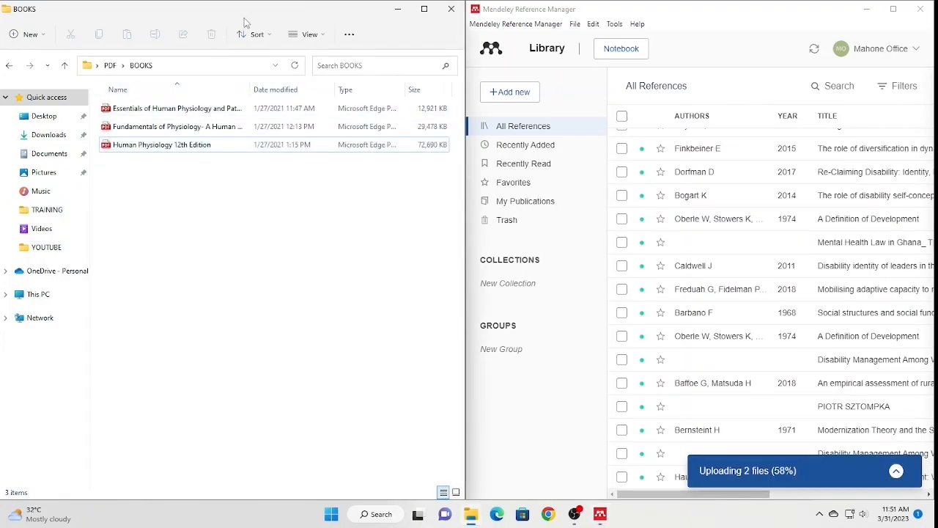
- Close File Explorer, maximize Mendeley and open the Essentials of Human Physiology reference's details
left_click_drag(261, 12, 257, 19)
left_click(445, 10)
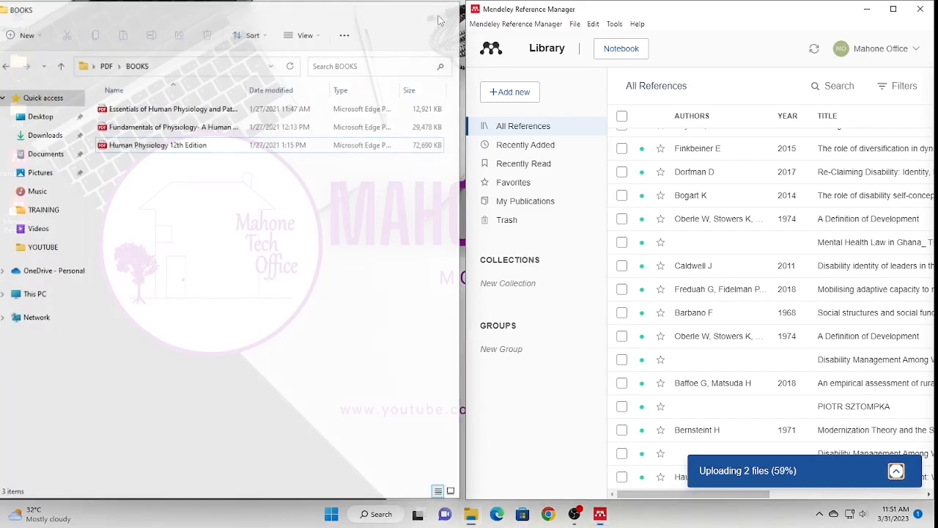
left_click(894, 10)
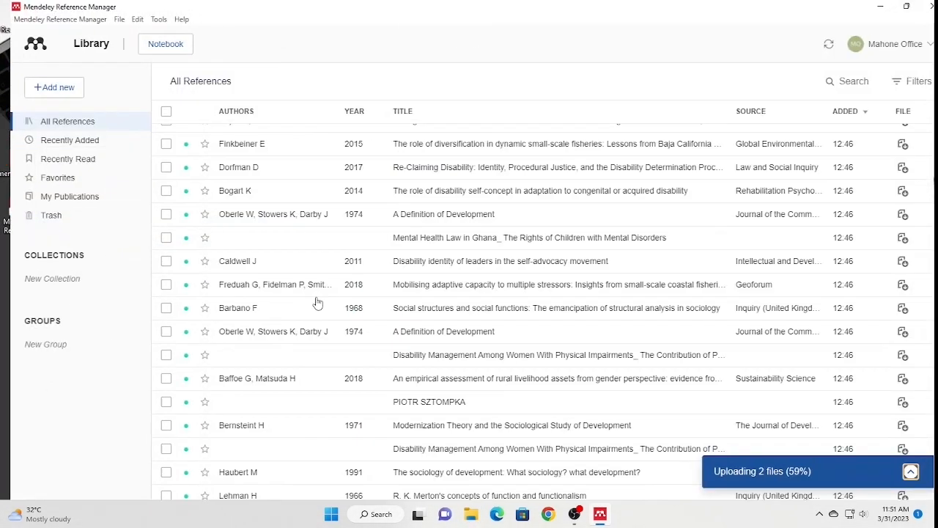
scroll(445, 330, "down", 2)
scroll(445, 330, "up", 5)
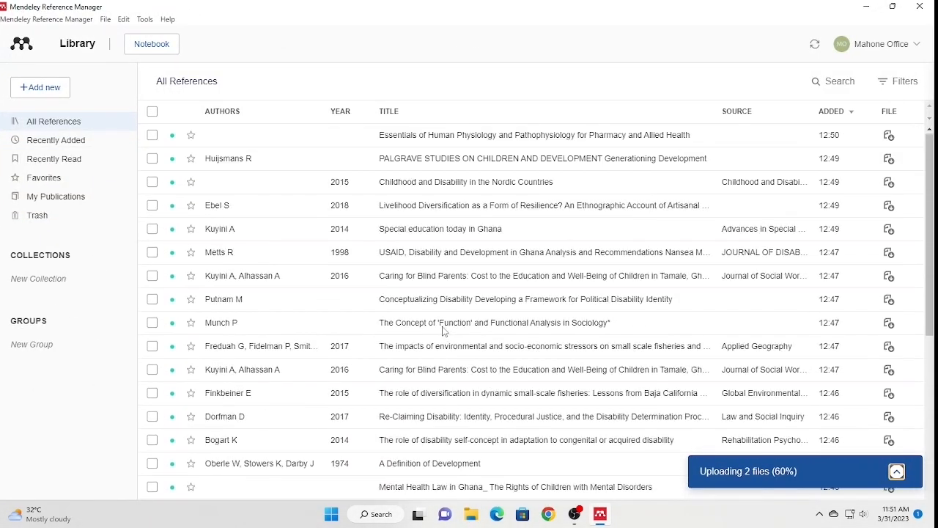
scroll(445, 330, "down", 5)
scroll(444, 332, "up", 5)
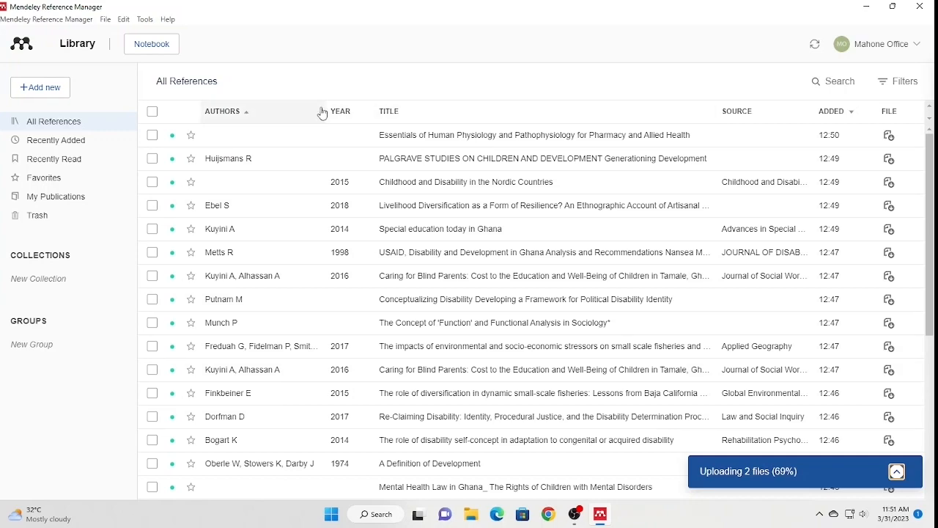
left_click(432, 144)
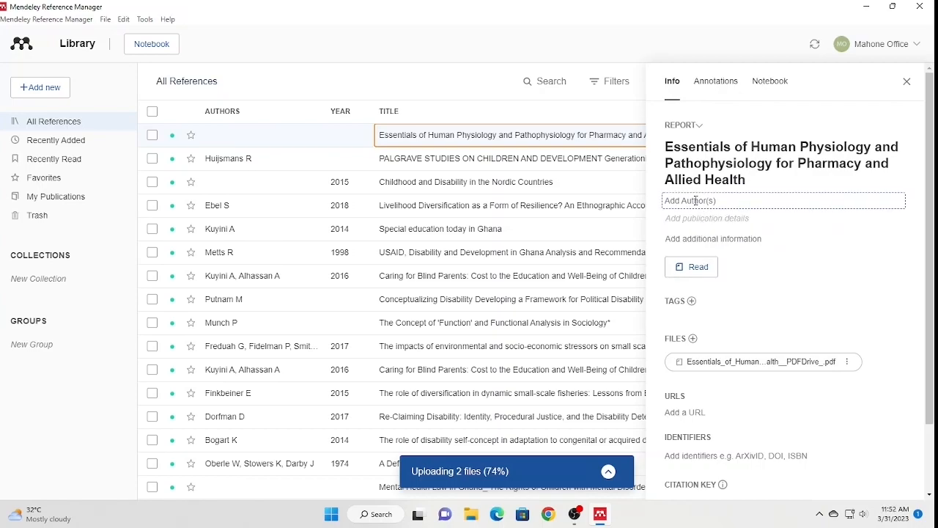
- Open the reference's attached PDF to read the authors on its cover
double_click(507, 137)
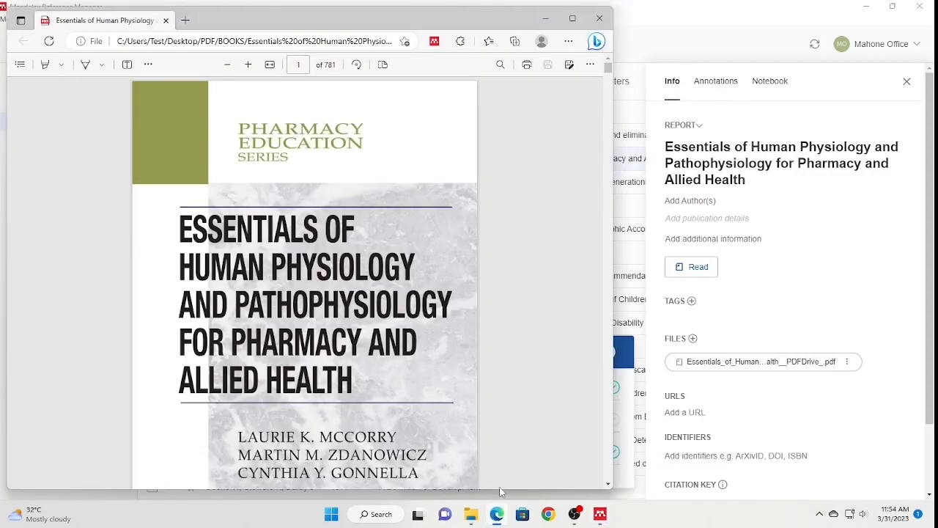
left_click_drag(450, 19, 454, 35)
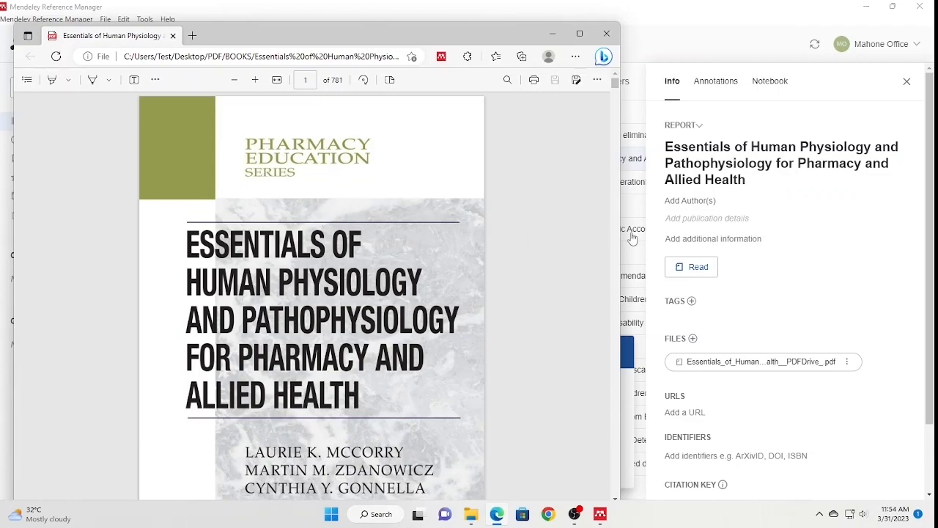
scroll(271, 326, "down", 3)
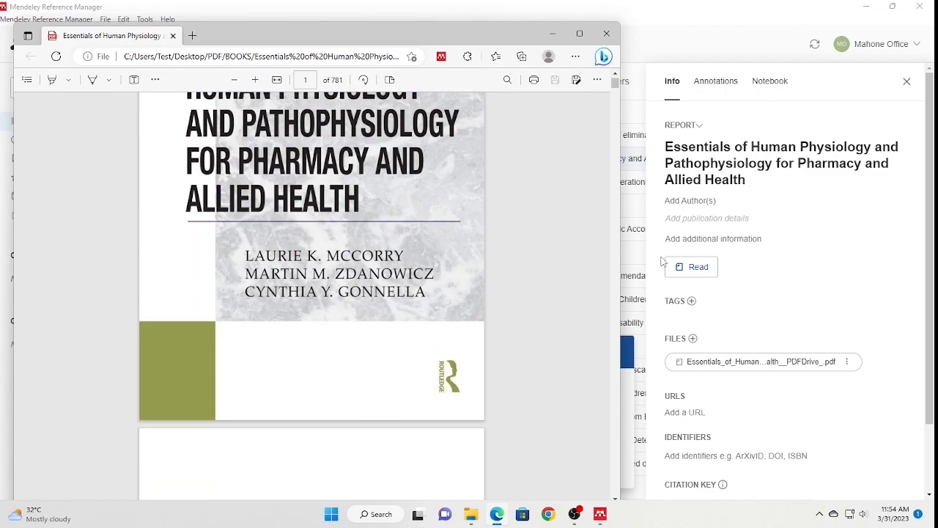
- Add the book's first author as 'Last, First', correcting the surname against the PDF cover
left_click(694, 201)
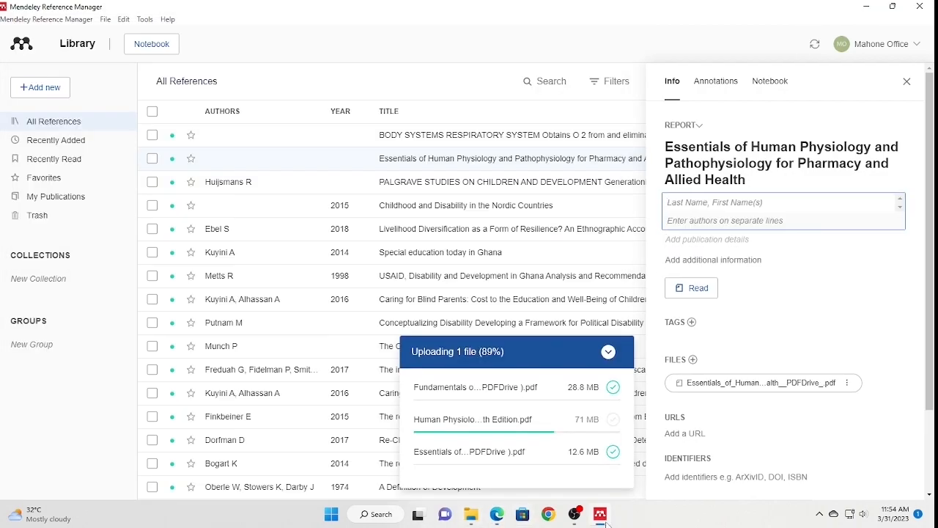
left_click(498, 516)
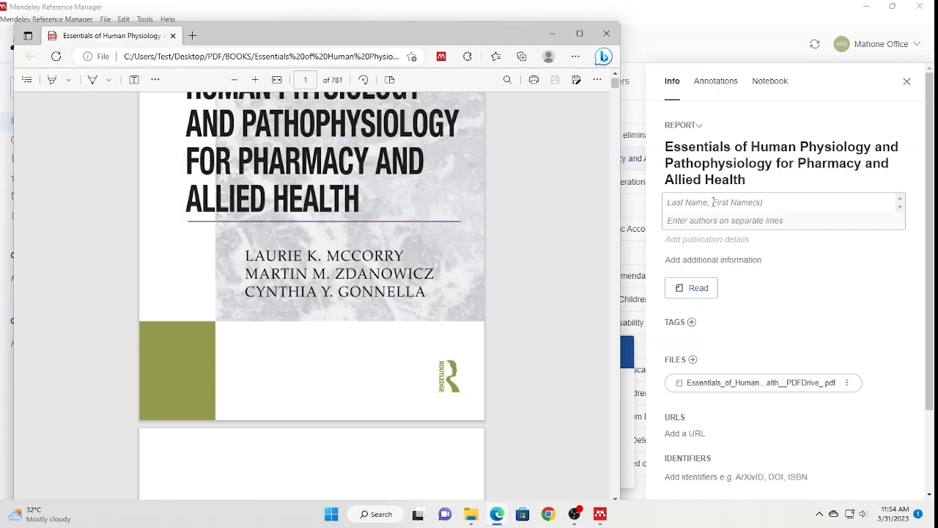
left_click(713, 203)
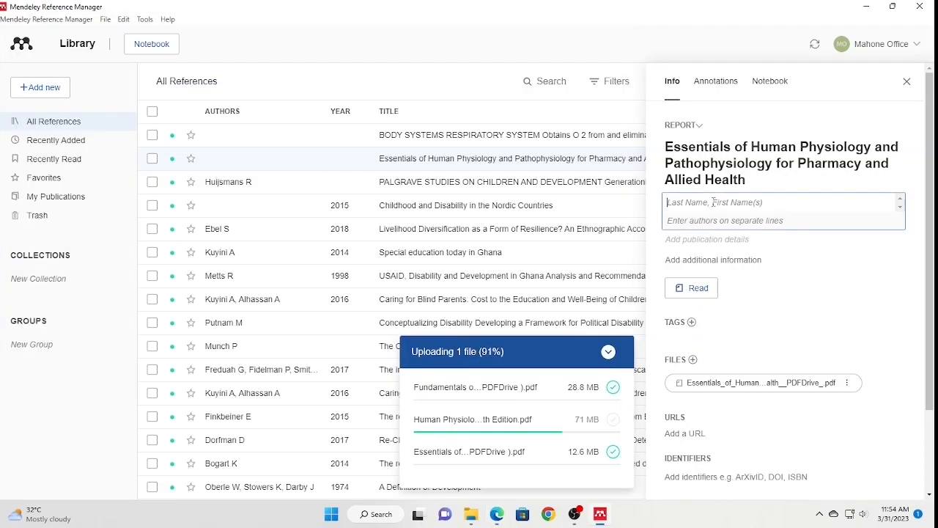
type("McCaury")
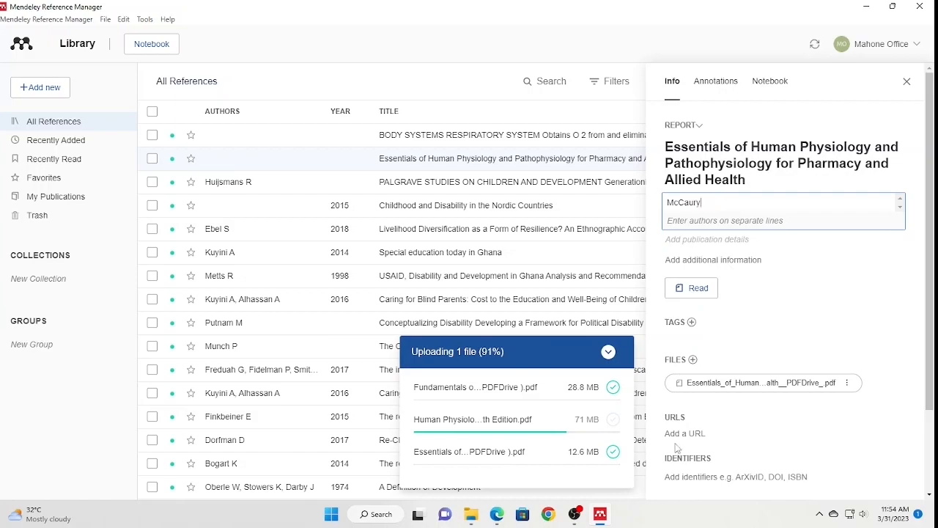
left_click(497, 515)
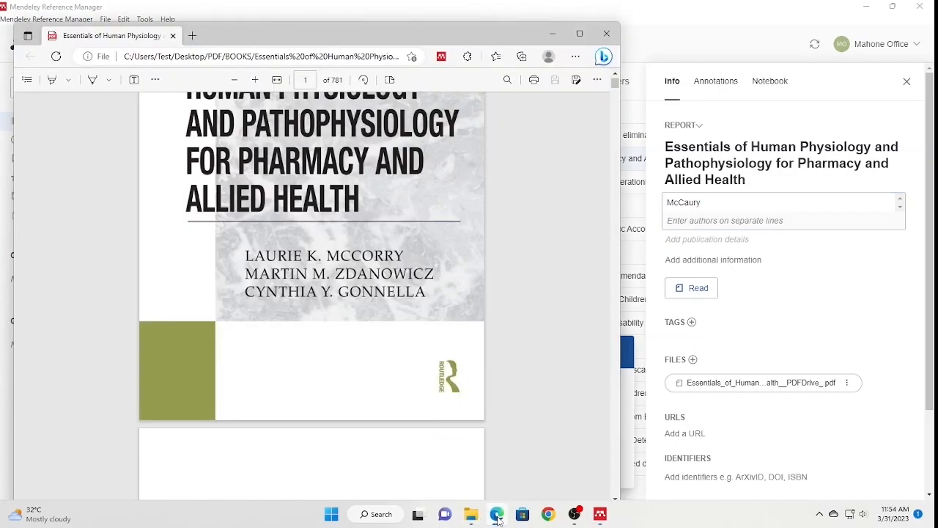
left_click(741, 203)
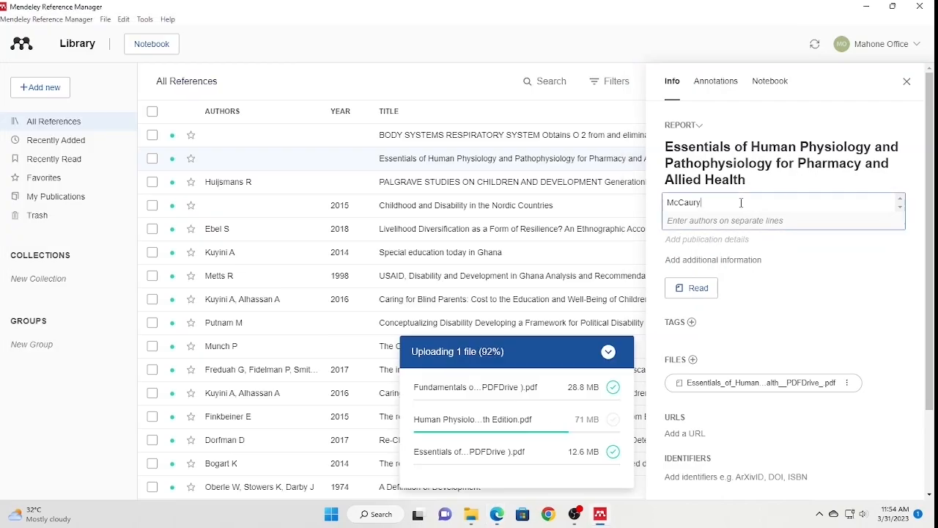
key("BackSpace")
key("BackSpace")
key("BackSpace")
key("BackSpace")
type("orry, Laurie K")
key("Return")
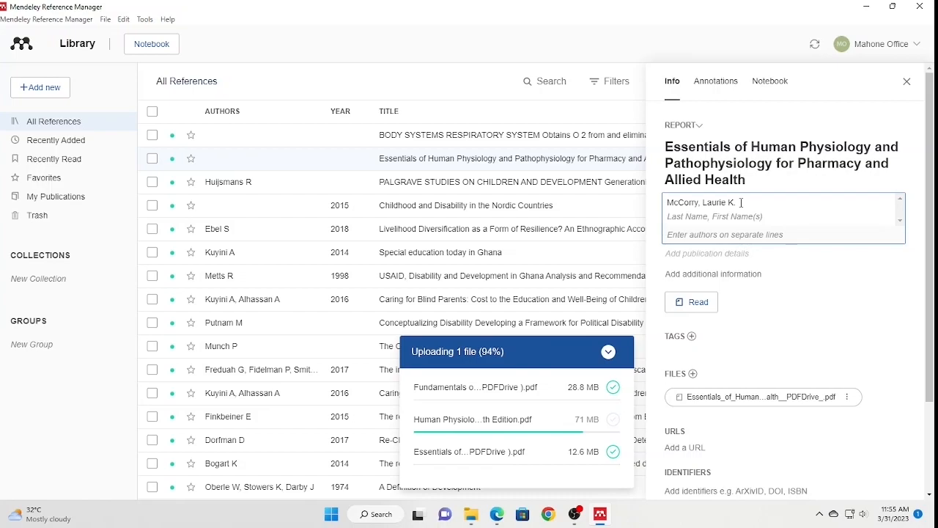
left_click(919, 121)
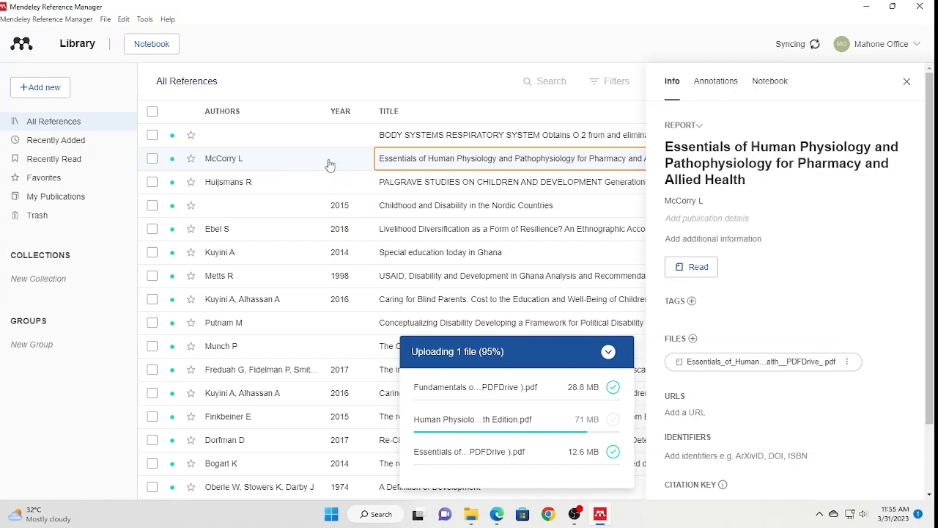
- Open the book's PDF and find the 2019 publication year on the copyright page
left_click(470, 451)
scroll(367, 311, "down", 5)
scroll(368, 311, "down", 10)
scroll(361, 312, "down", 6)
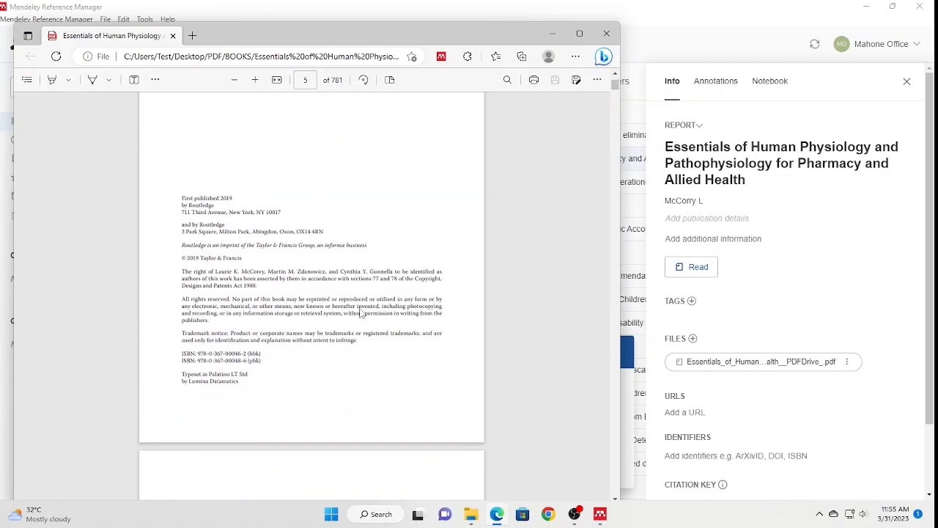
left_click_drag(235, 197, 223, 197)
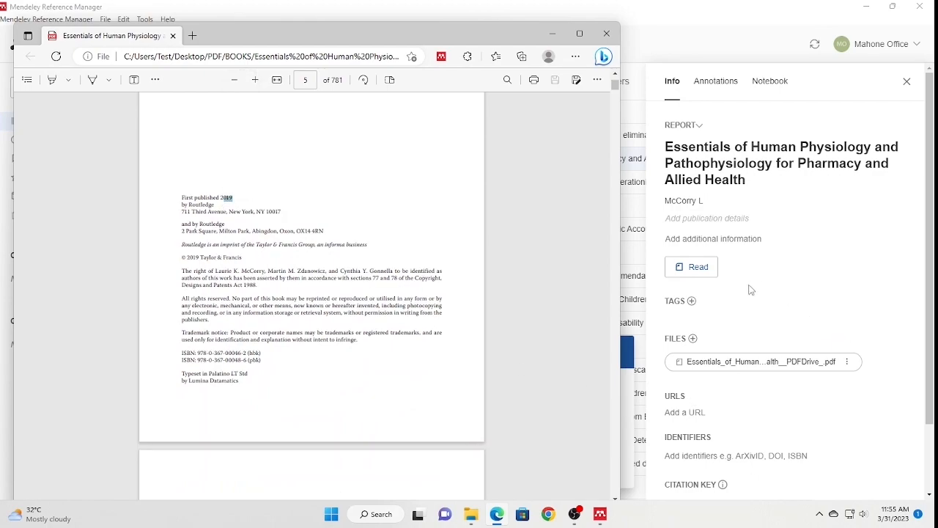
- Expand the additional information, start an Institution entry, then close the reference details panel
left_click(869, 243)
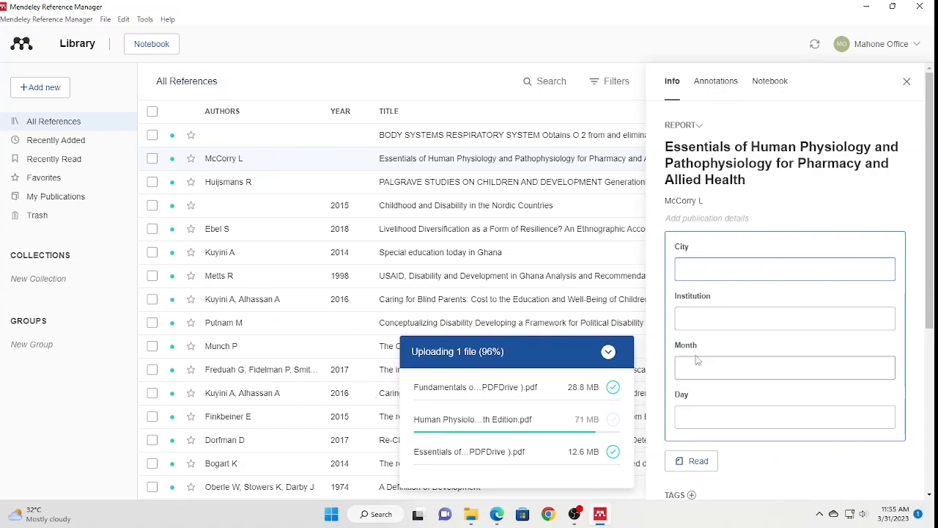
scroll(700, 426, "down", 3)
scroll(702, 418, "up", 1)
scroll(702, 418, "up", 1)
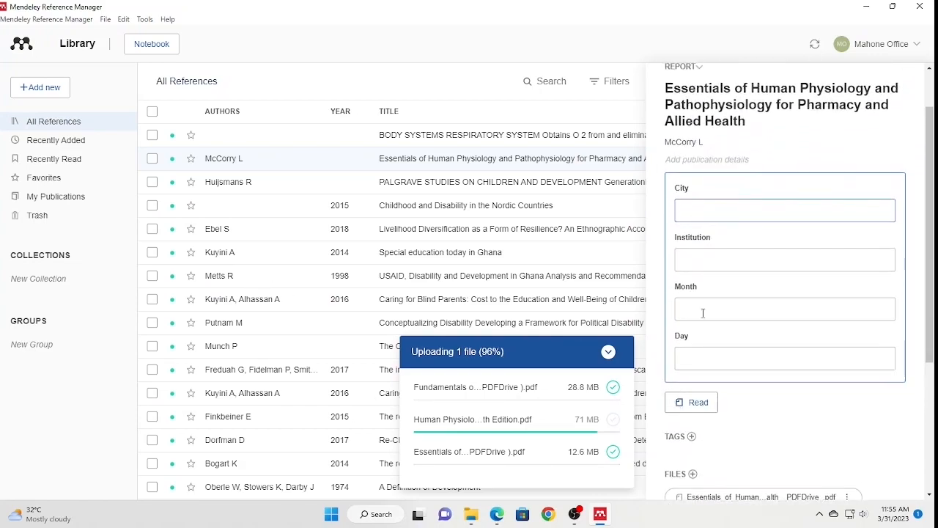
left_click(690, 258)
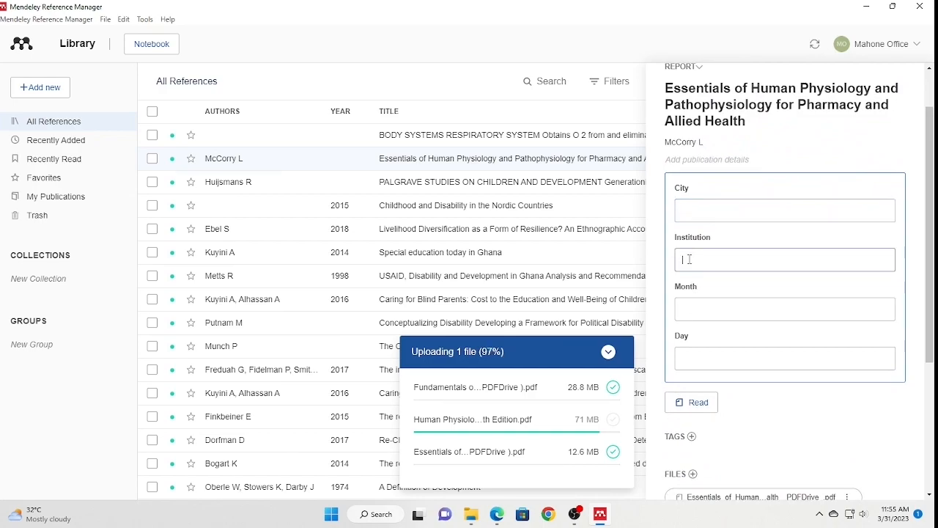
type("Re")
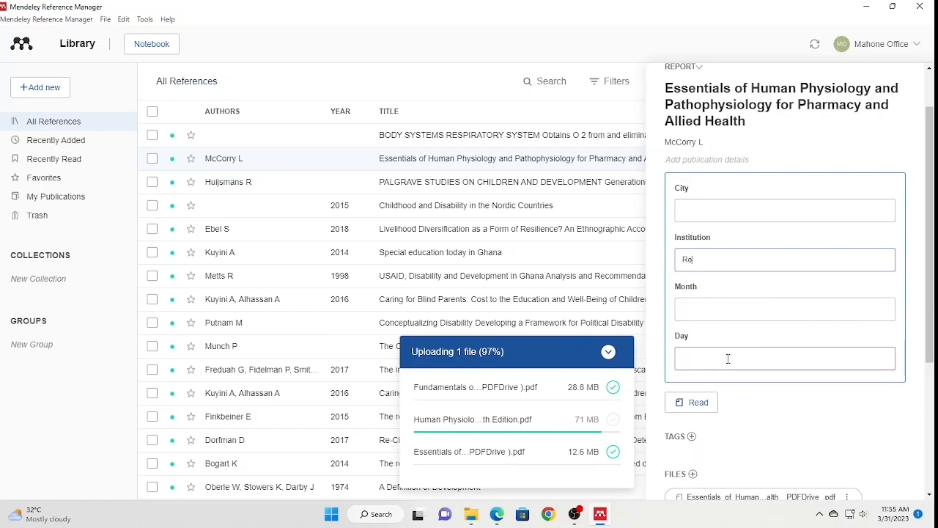
scroll(789, 142, "up", 2)
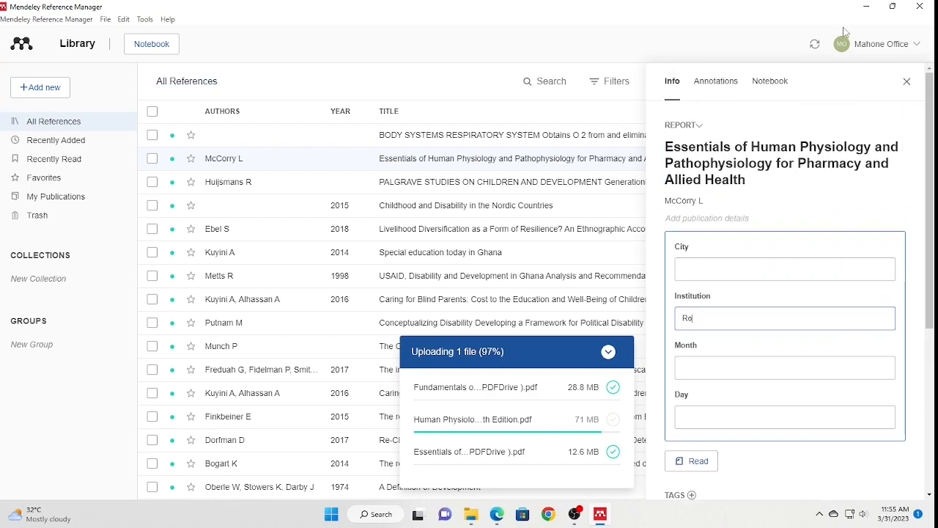
left_click(907, 82)
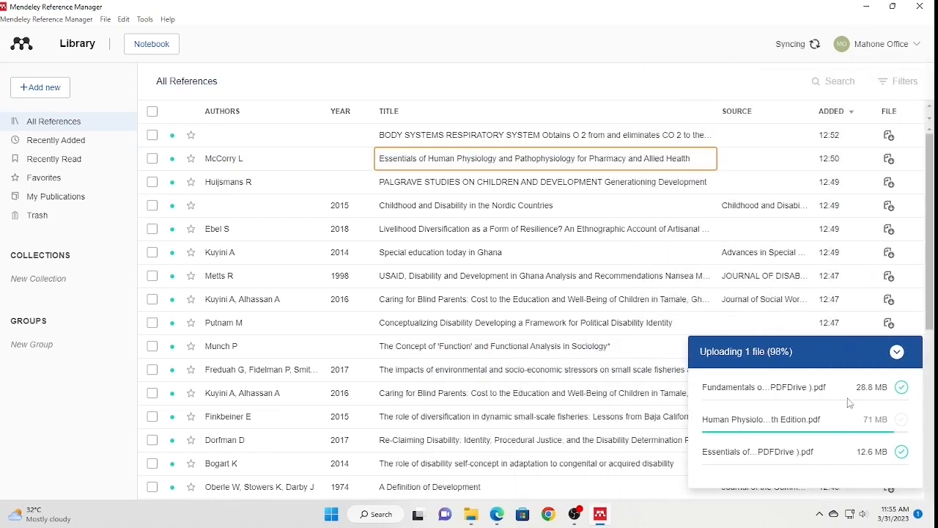
- Collapse the upload list, minimize Mendeley and close the PDF viewer window
left_click(897, 352)
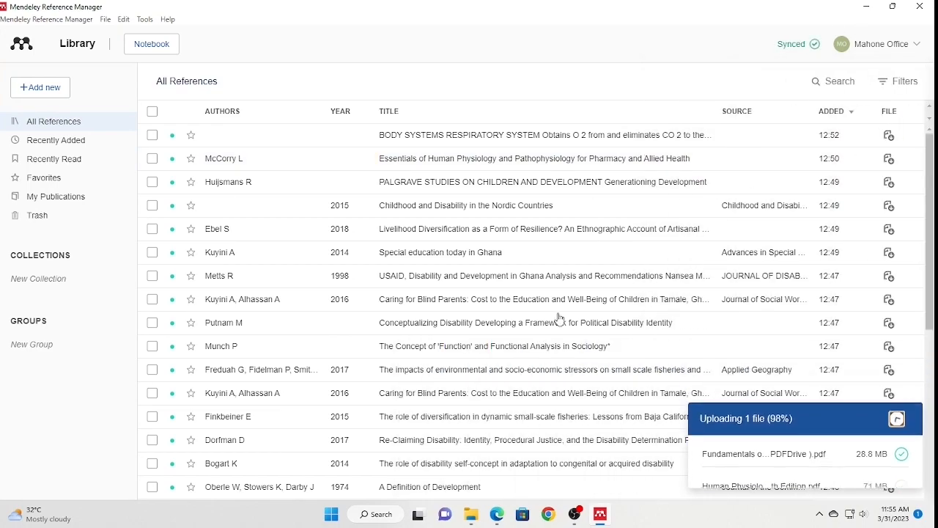
left_click(869, 7)
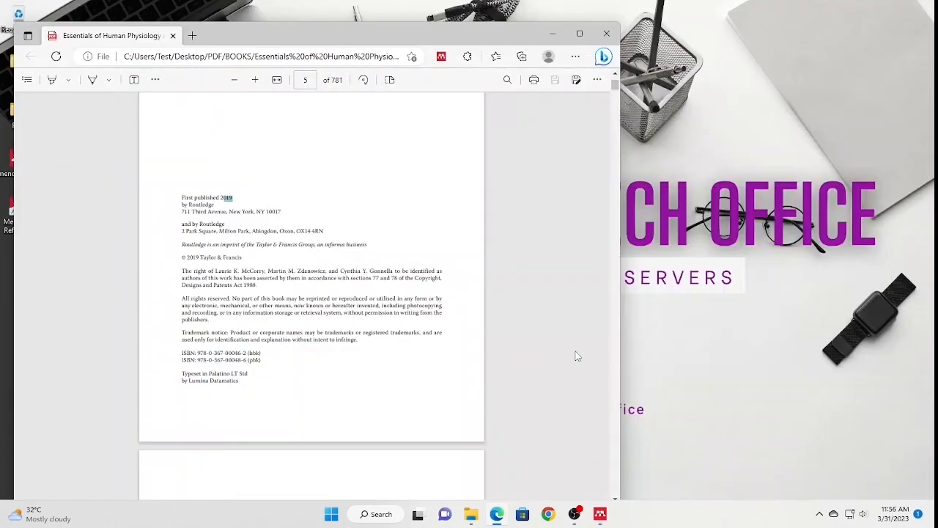
left_click(607, 34)
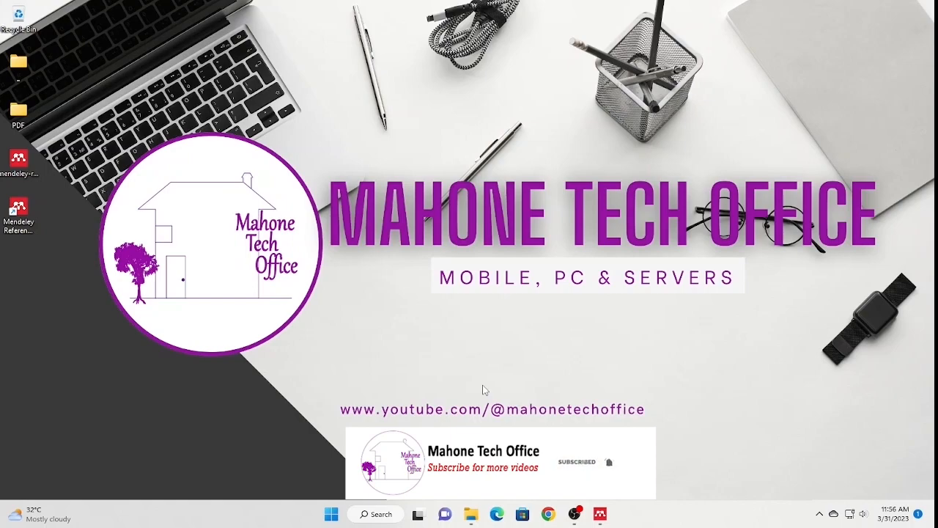
- Launch Word by searching 'word' from the Start menu and create a blank document
key("super")
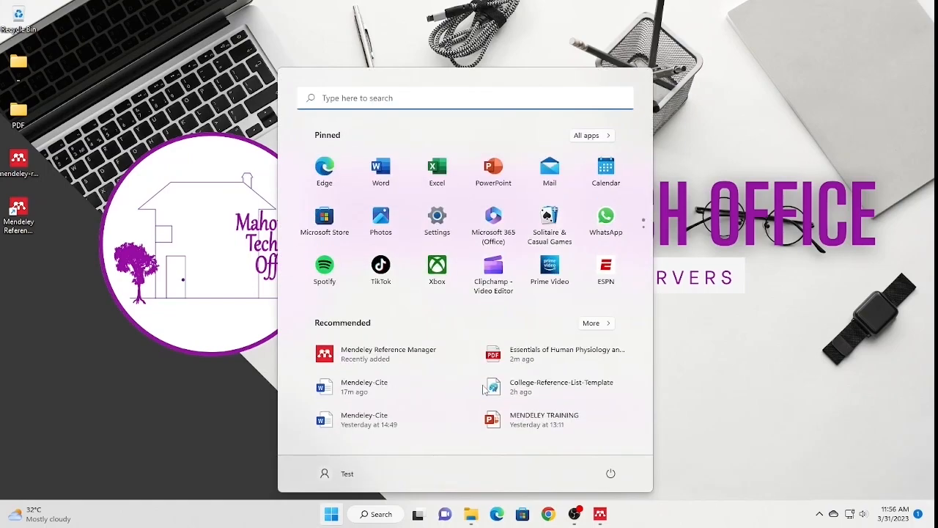
type("word")
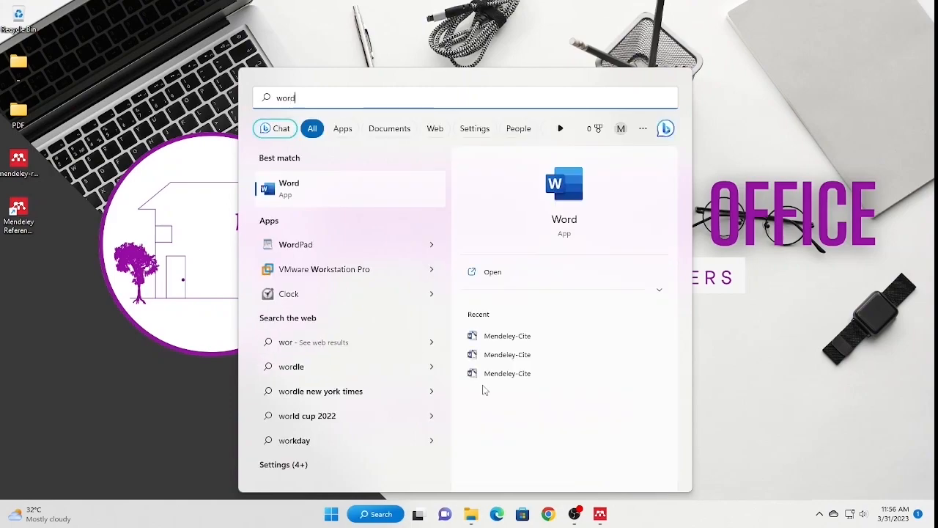
left_click(493, 276)
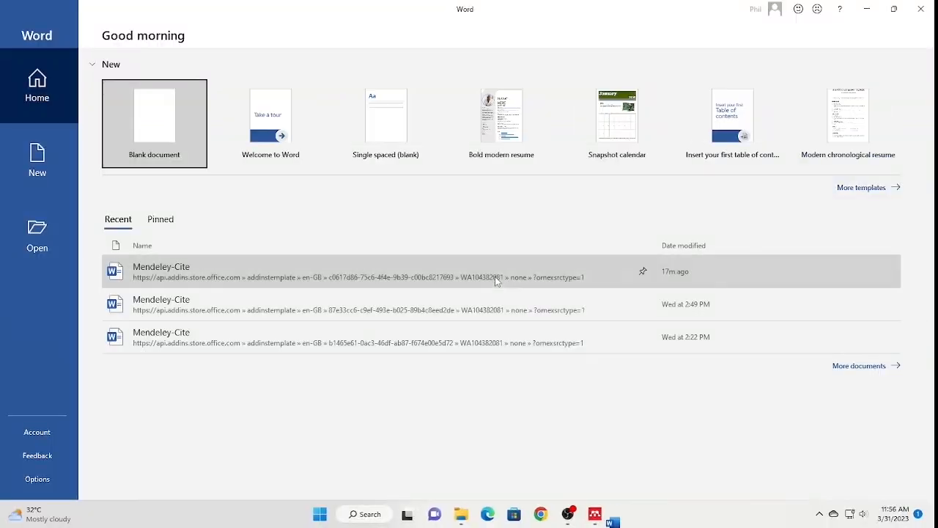
left_click(158, 121)
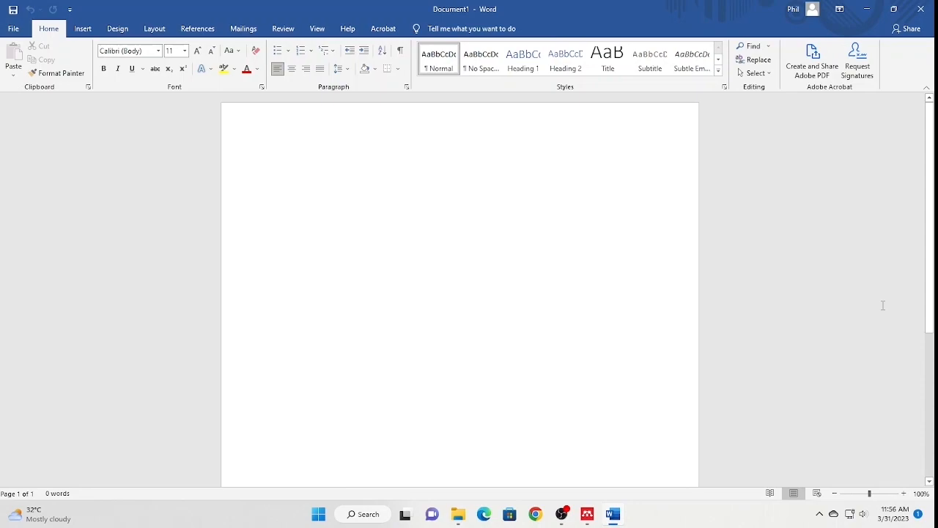
- Fill the blank document with sample paragraphs using =RAND(10)
type("+")
key("BackSpace")
type("=R")
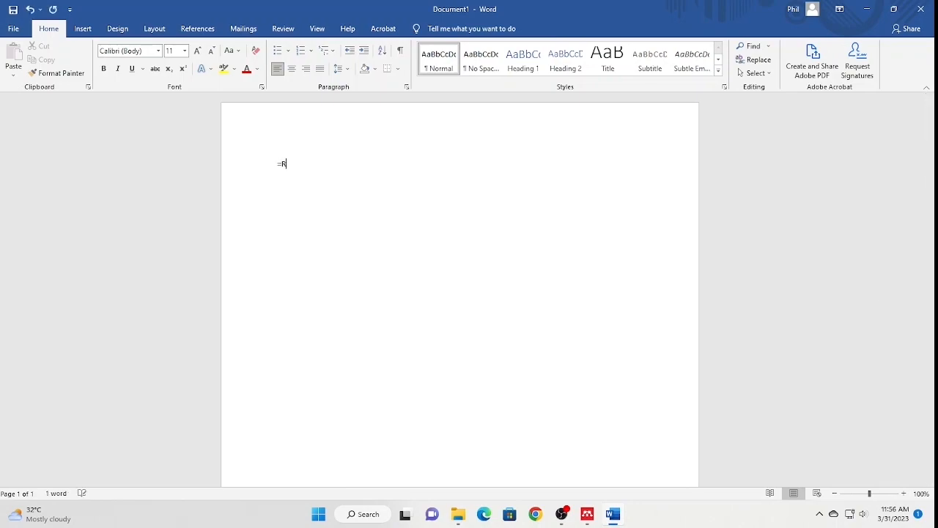
type("AND(")
type("10)")
key("Return")
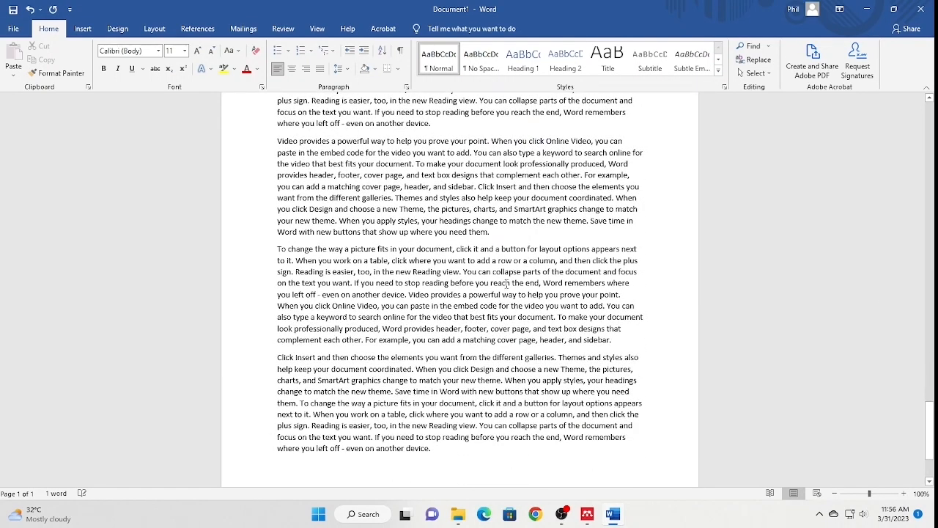
scroll(452, 362, "up", 20)
scroll(452, 364, "up", 15)
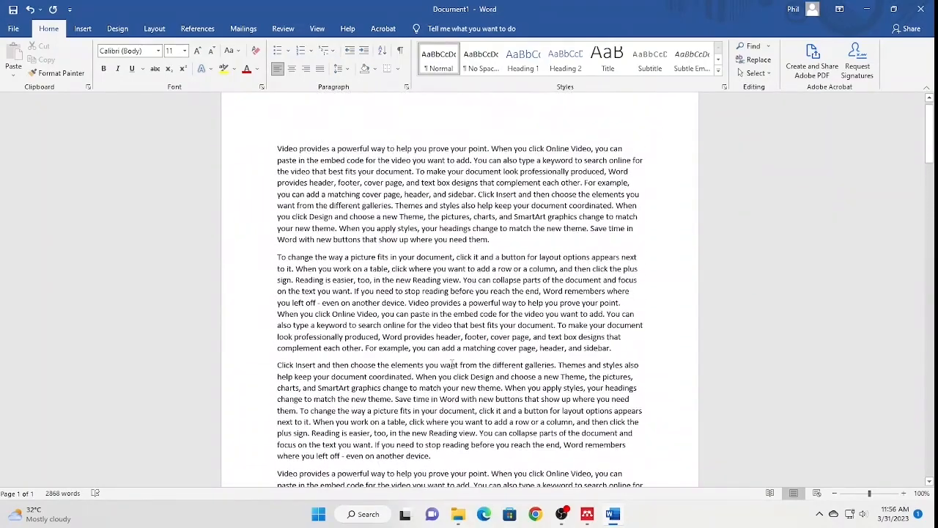
scroll(452, 363, "up", 2)
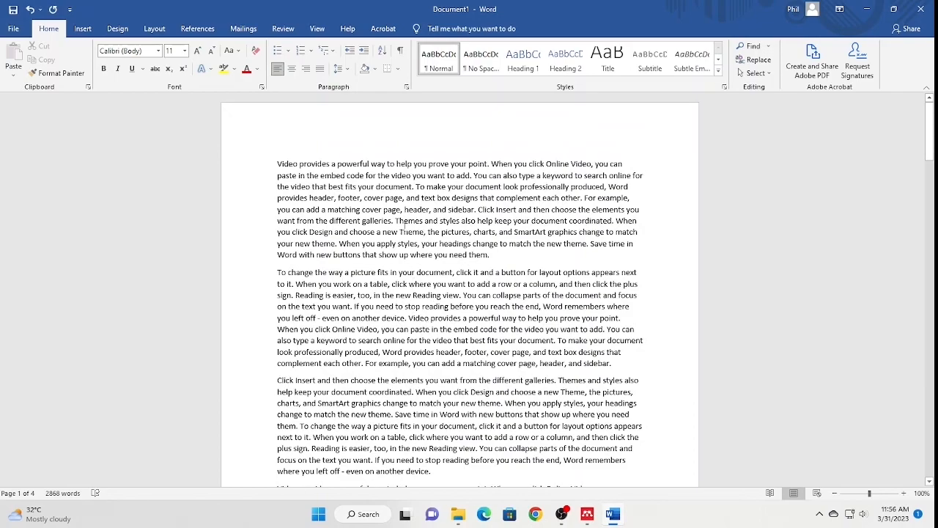
- Colour the 'Themes and styles … the new theme' sentences red and delete the period after 'theme'
left_click_drag(396, 220, 587, 244)
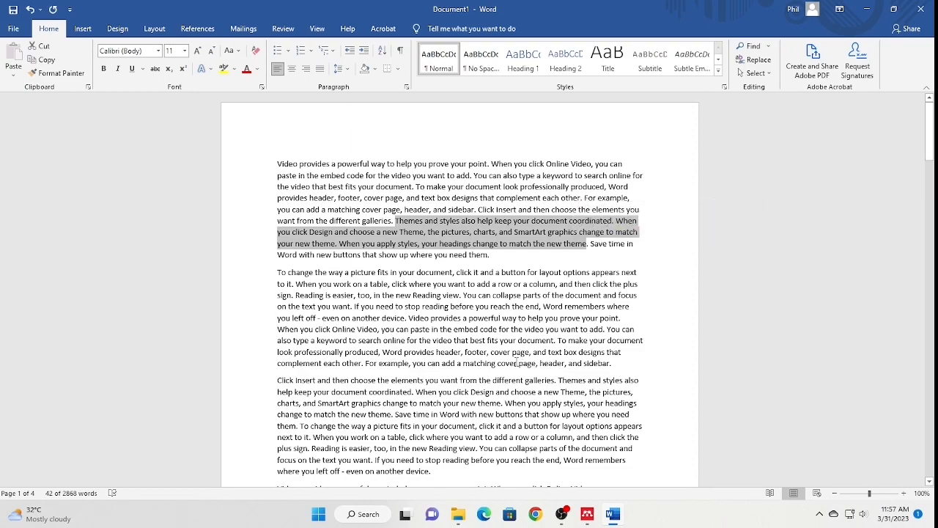
key("ctrl+i")
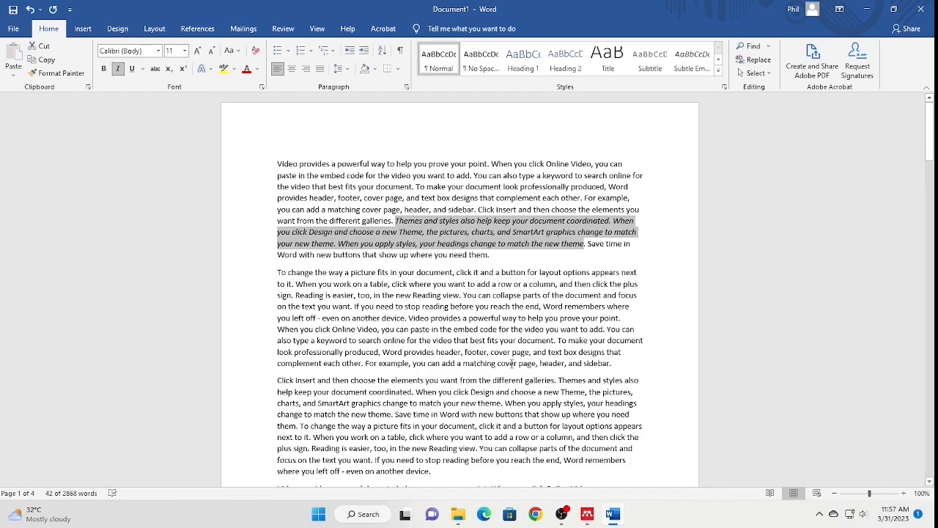
key("ctrl+i")
left_click(247, 68)
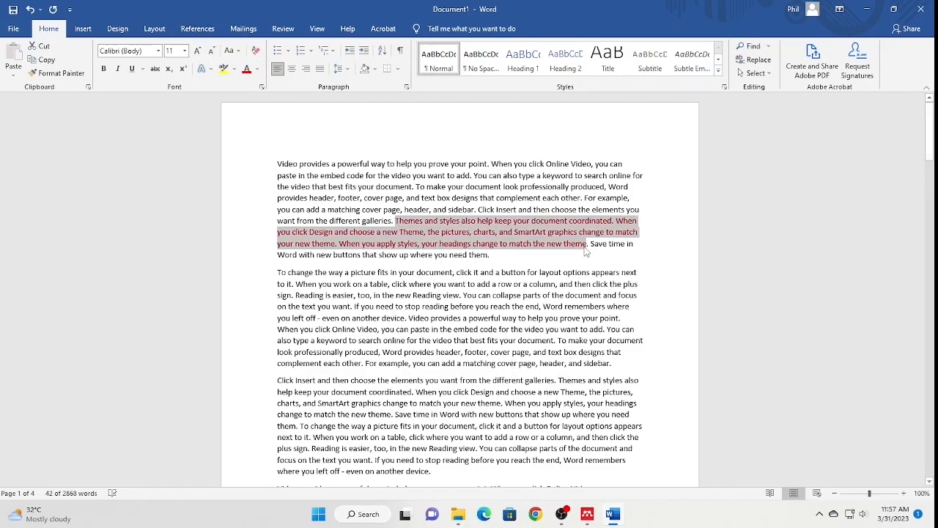
key("Right")
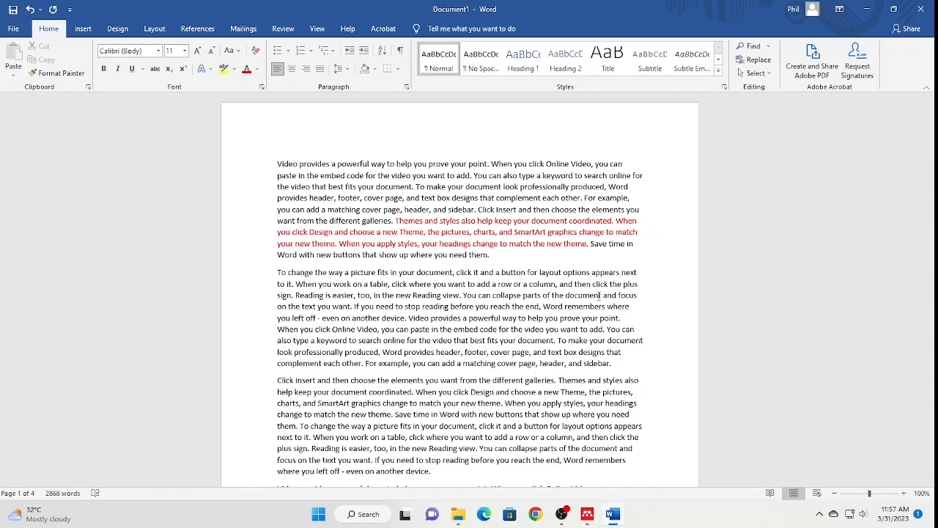
left_click(590, 244)
key("BackSpace")
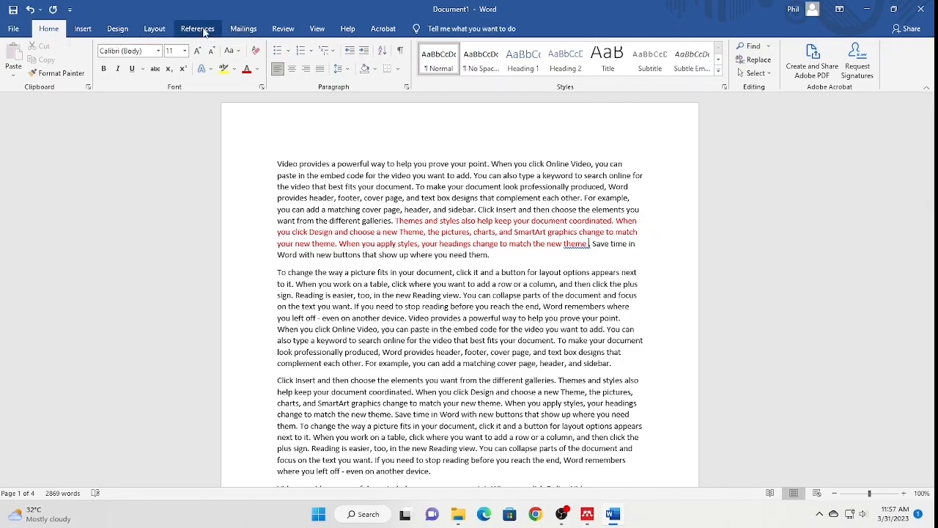
- Open the Mendeley Cite pane from References and show All References
left_click(204, 31)
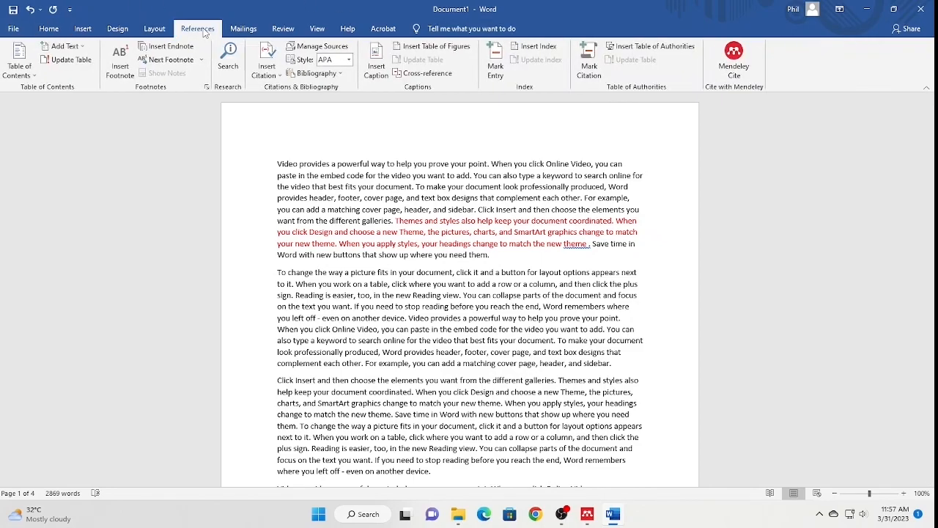
left_click(743, 72)
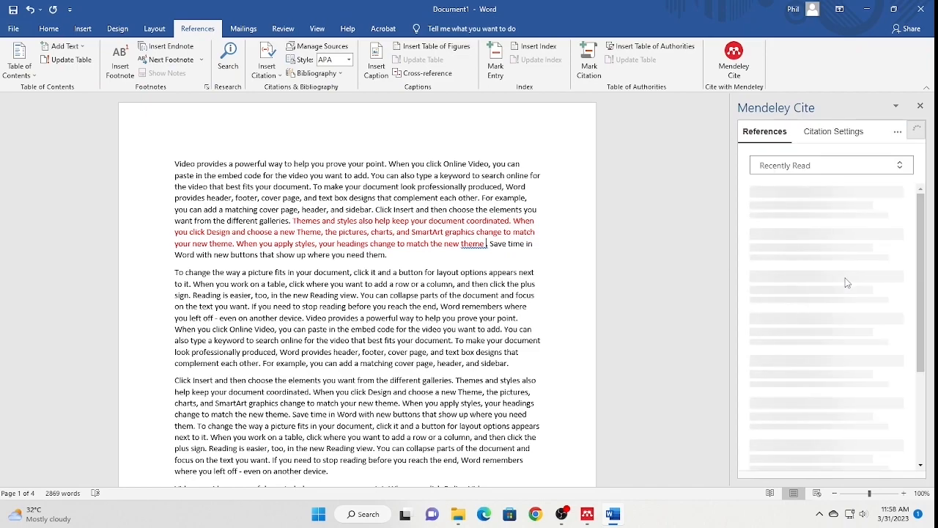
left_click(900, 164)
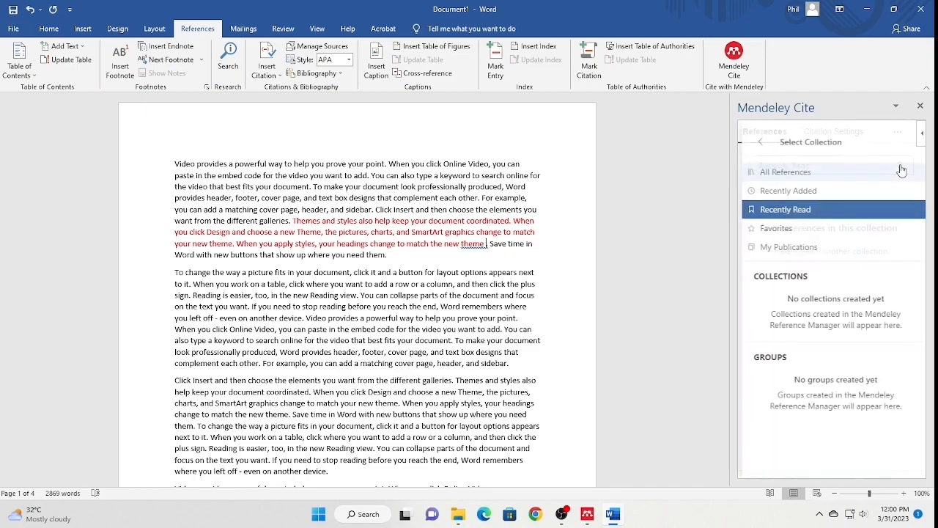
left_click(791, 175)
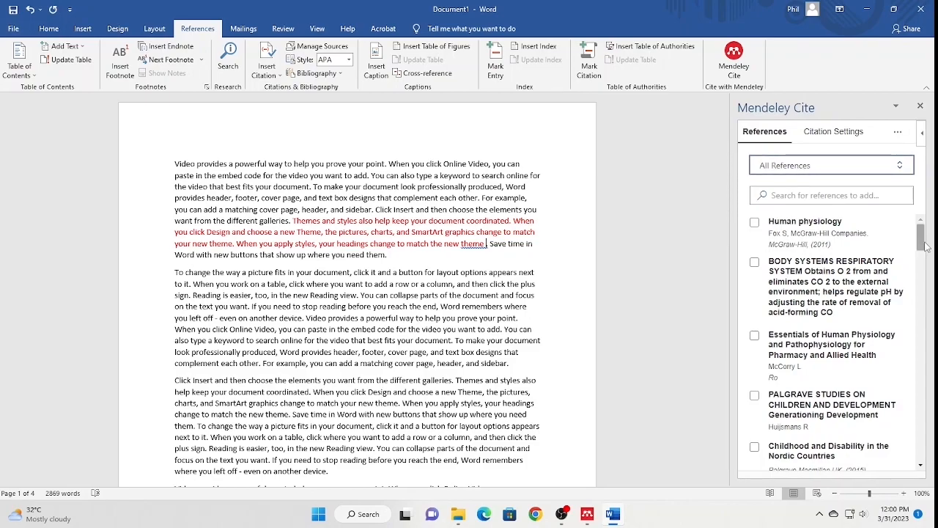
- Reselect All References, search the library for 'edit', then clear the search
left_click_drag(921, 239, 925, 210)
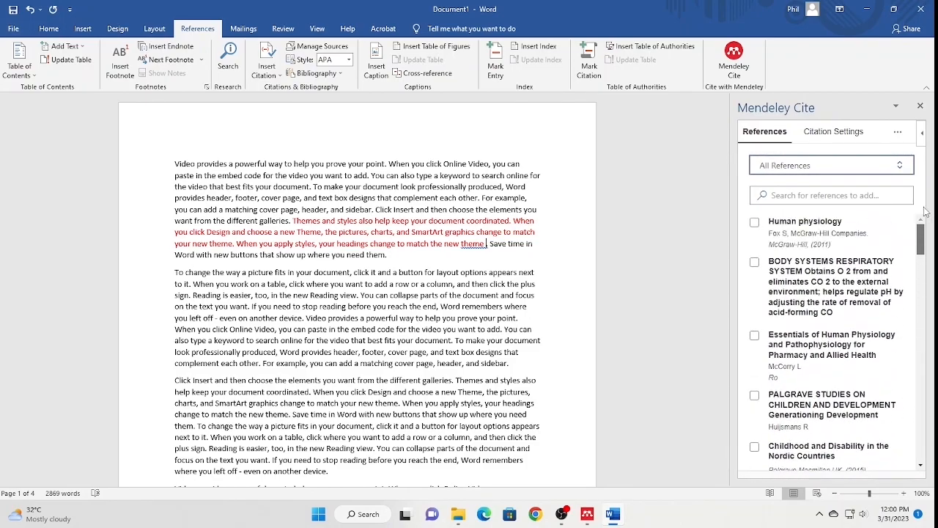
left_click(889, 168)
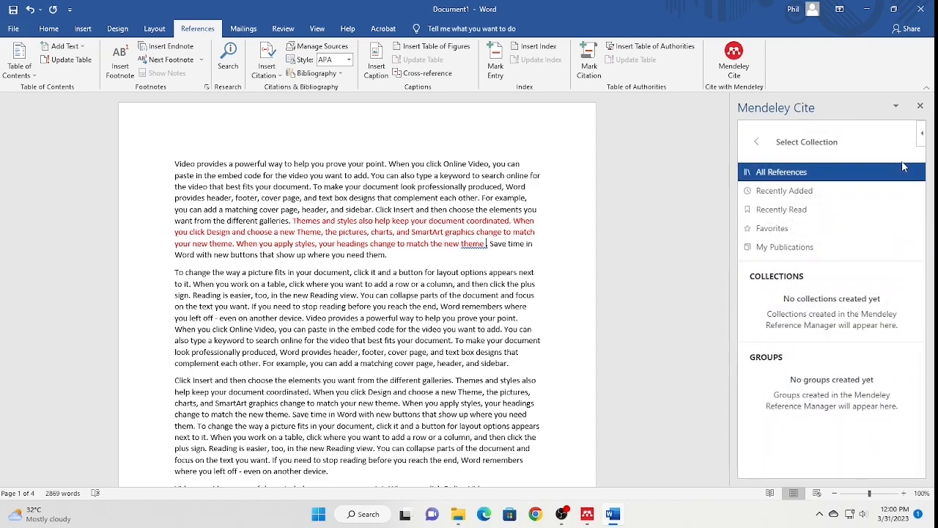
left_click(798, 176)
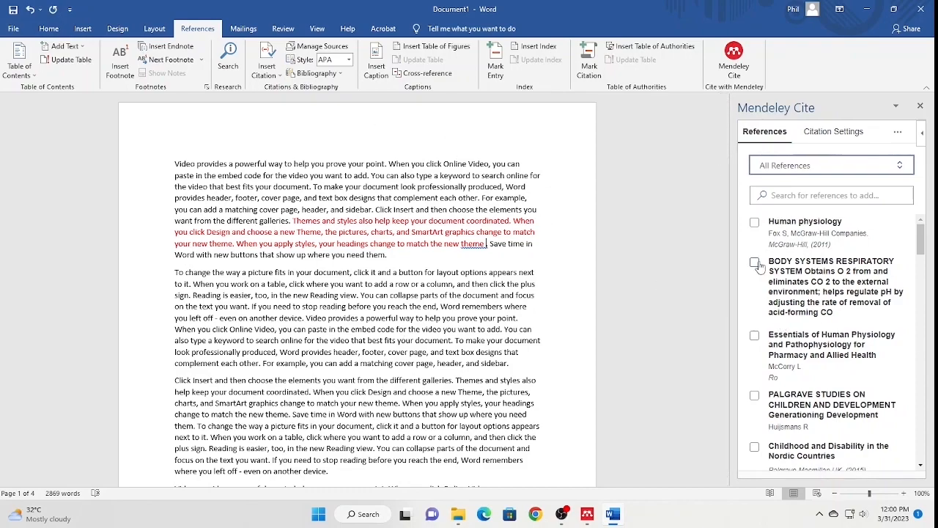
scroll(875, 389, "down", 2)
scroll(861, 316, "up", 1)
scroll(861, 315, "up", 1)
left_click(807, 196)
type("edit")
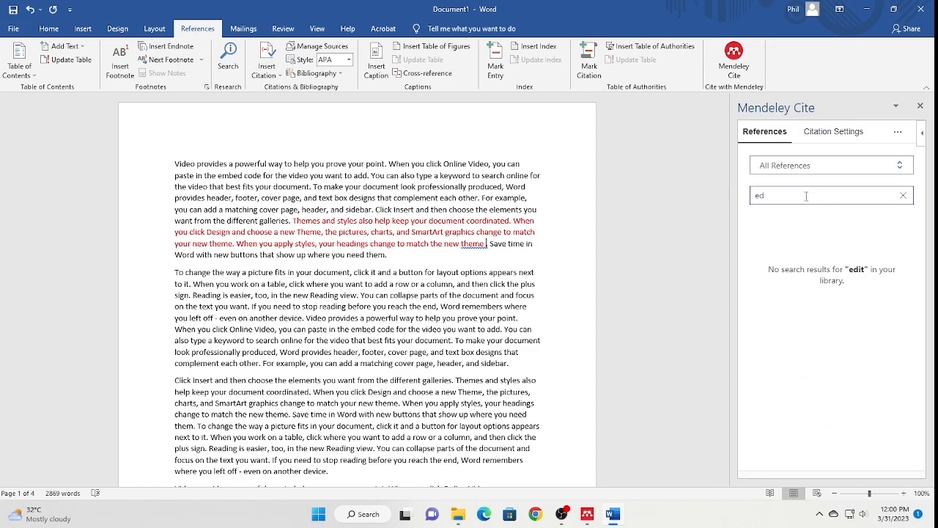
key("BackSpace")
key("BackSpace")
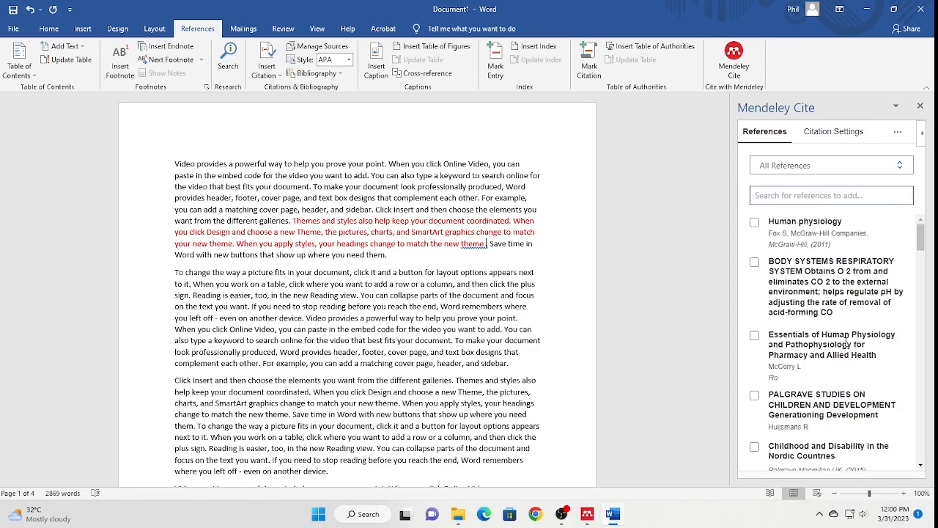
- Insert an Essentials of Human Physiology citation after 'theme', then delete it again
left_click(755, 335)
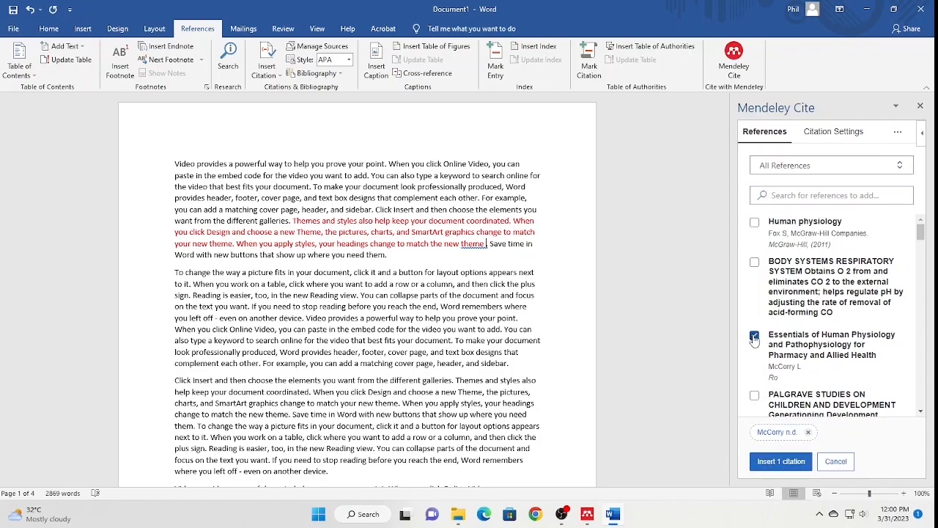
left_click(780, 462)
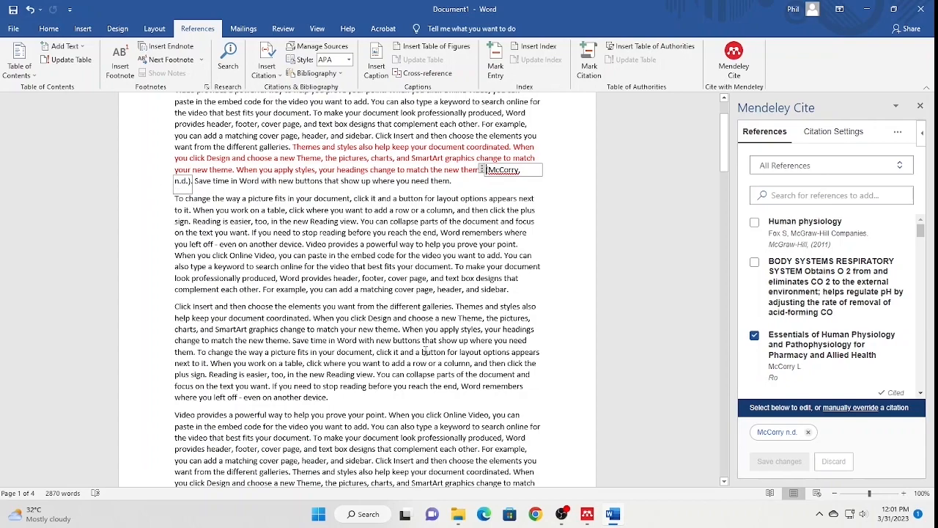
left_click(190, 181)
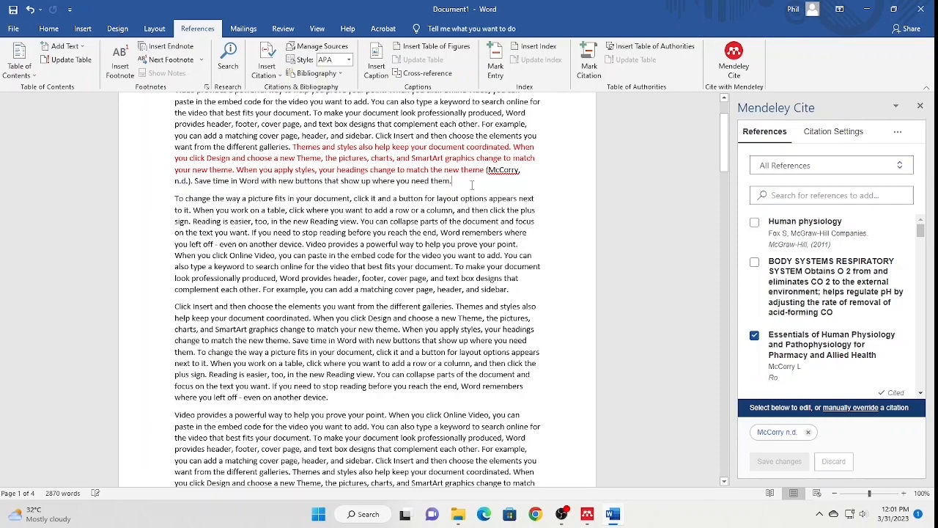
left_click(185, 181)
key("BackSpace")
key("BackSpace")
key("BackSpace")
key("BackSpace")
key("BackSpace")
key("BackSpace")
key("BackSpace")
key("BackSpace")
key("BackSpace")
key("BackSpace")
key("BackSpace")
key("BackSpace")
key("BackSpace")
key("BackSpace")
key("BackSpace")
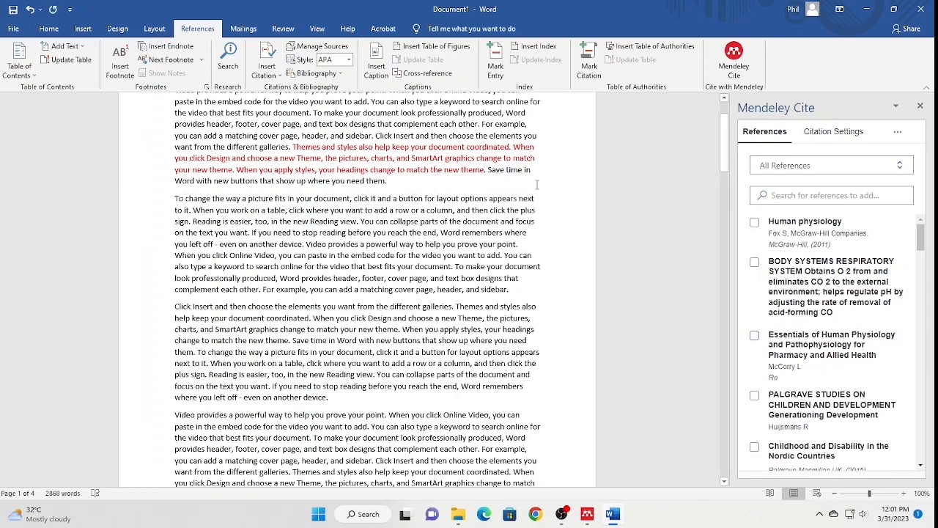
- Cite the 2016 'Caring for Blind Parents' article after 'the new theme'
scroll(805, 381, "down", 5)
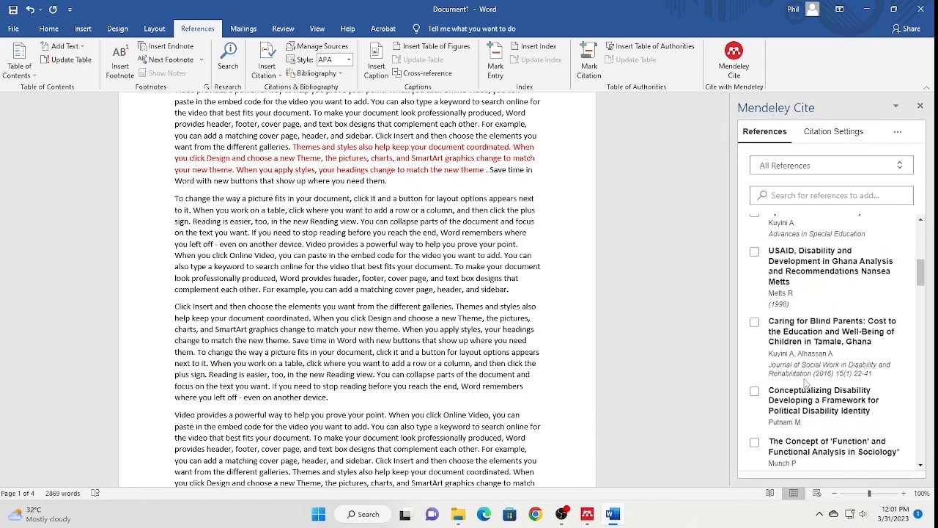
left_click(754, 322)
left_click(782, 461)
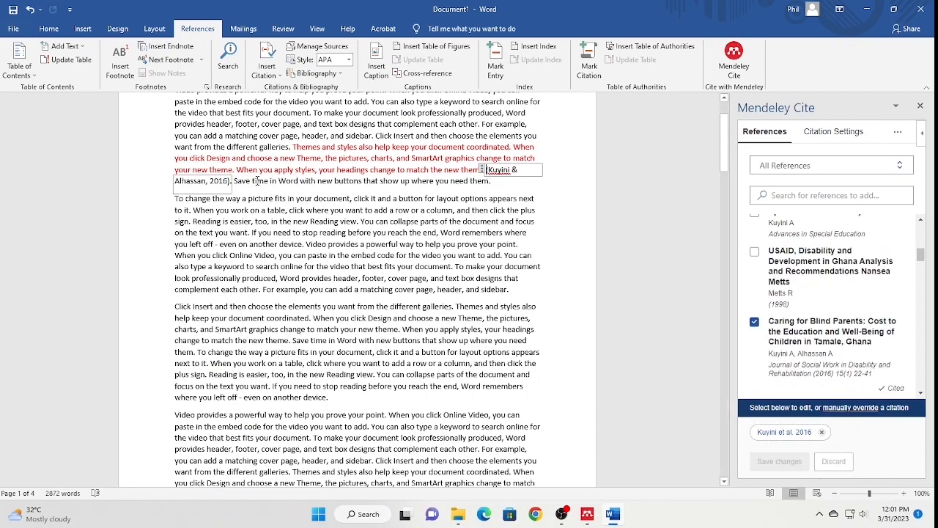
left_click(503, 189)
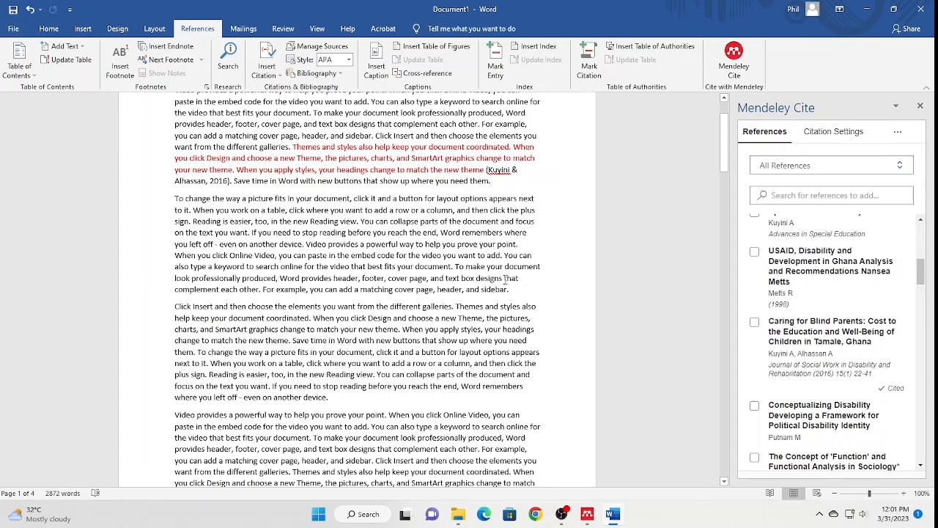
left_click_drag(251, 232, 451, 267)
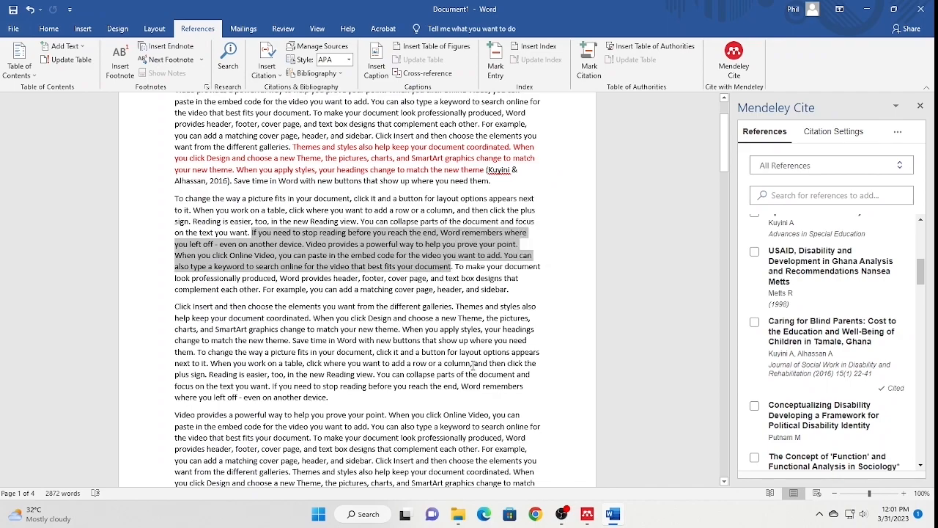
- Colour the passage starting 'If you need to stop reading' red
left_click(46, 29)
left_click(257, 69)
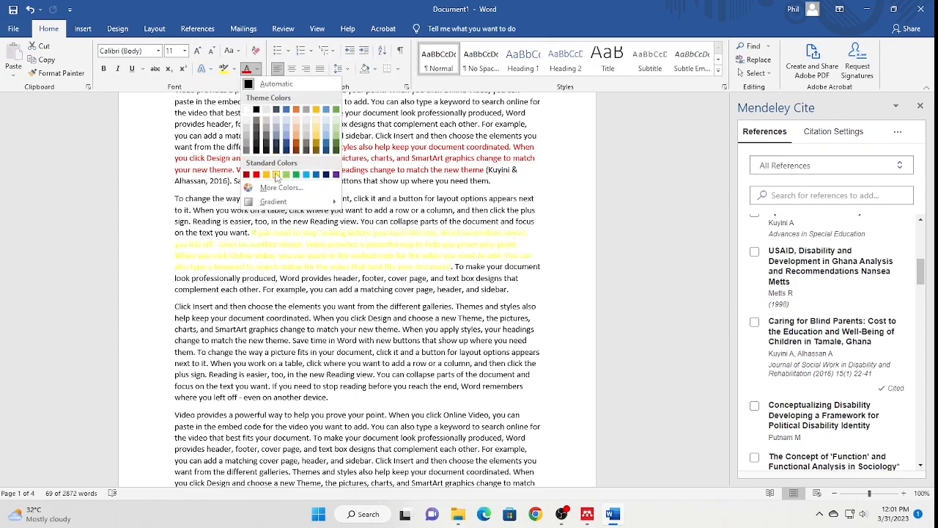
left_click(256, 173)
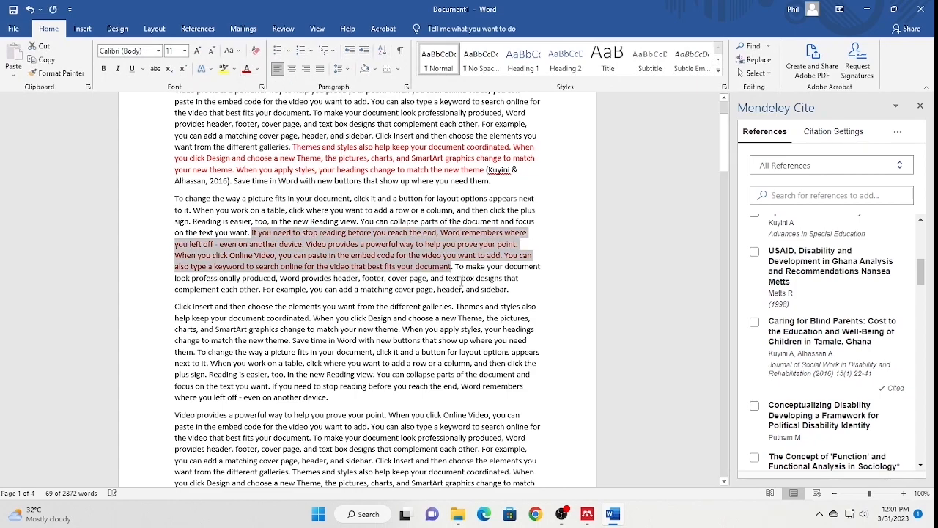
left_click(488, 320)
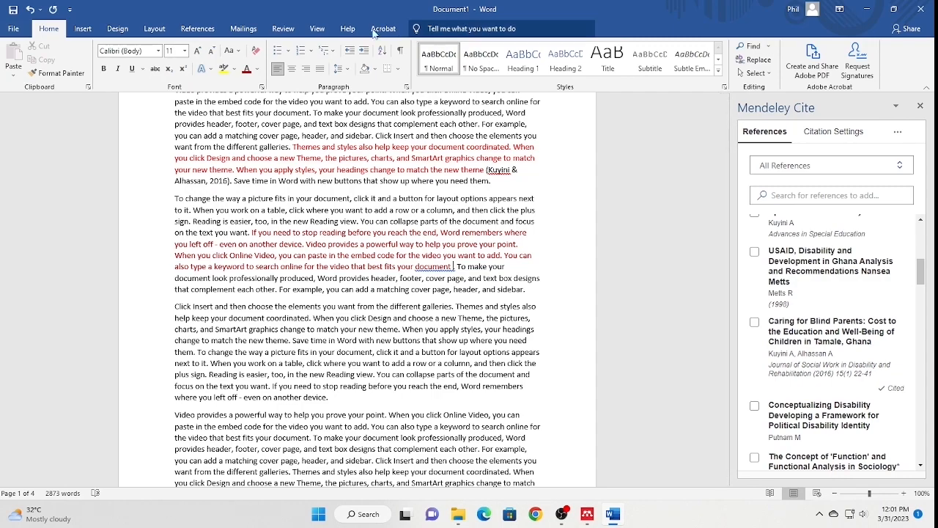
- Insert one combined citation: Barbano 1968, Finkbeiner 2015, and Oberle et al. 1974a and 1974b
left_click(198, 28)
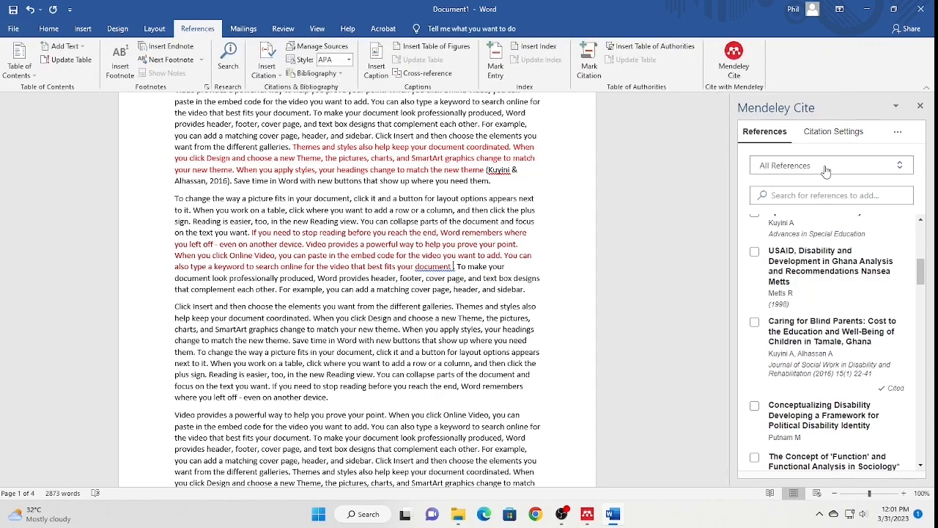
scroll(826, 331, "down", 3)
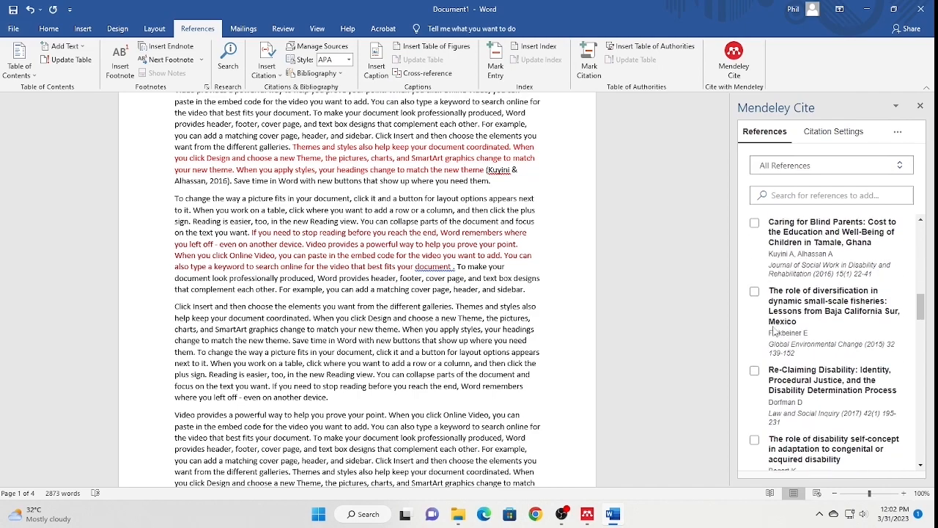
left_click(754, 292)
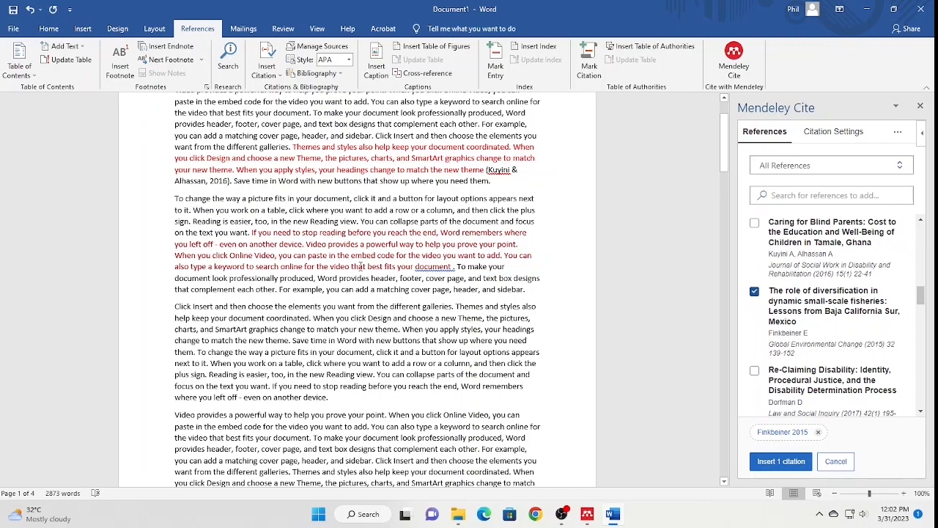
scroll(828, 328, "down", 5)
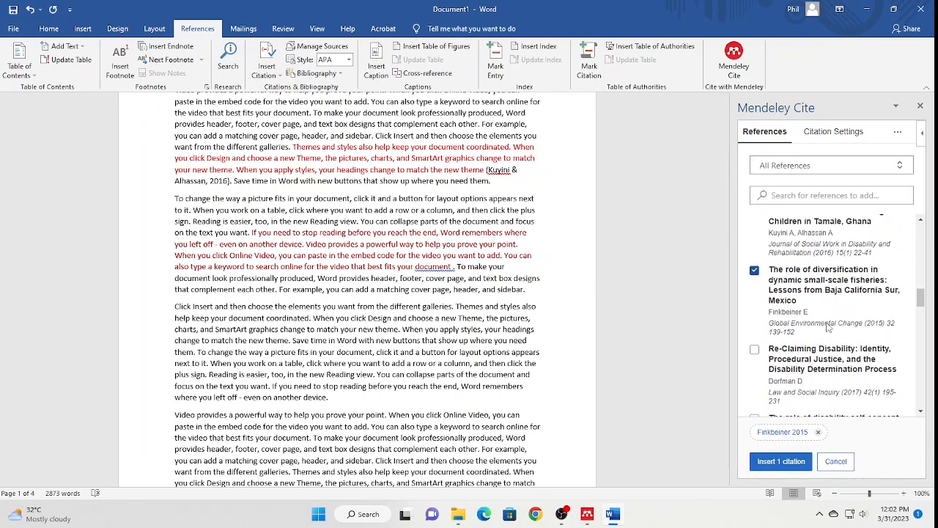
left_click(755, 297)
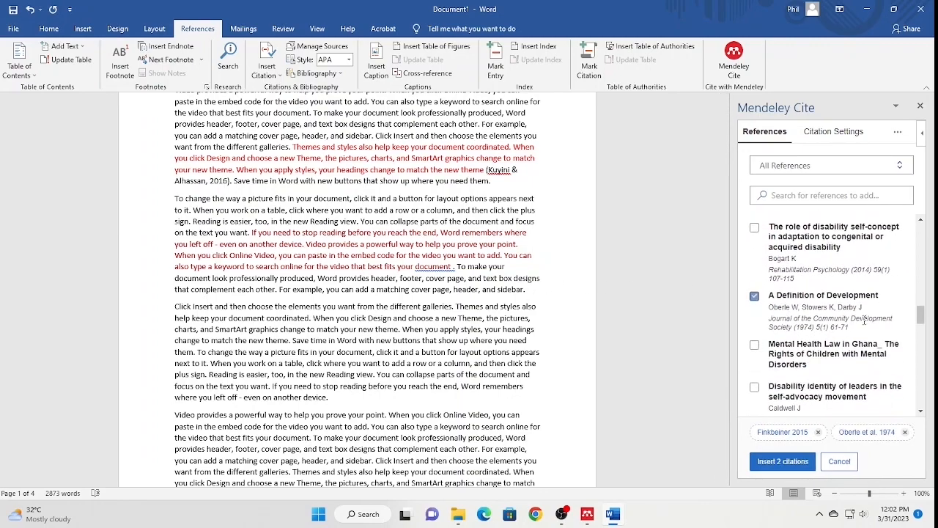
scroll(757, 337, "down", 3)
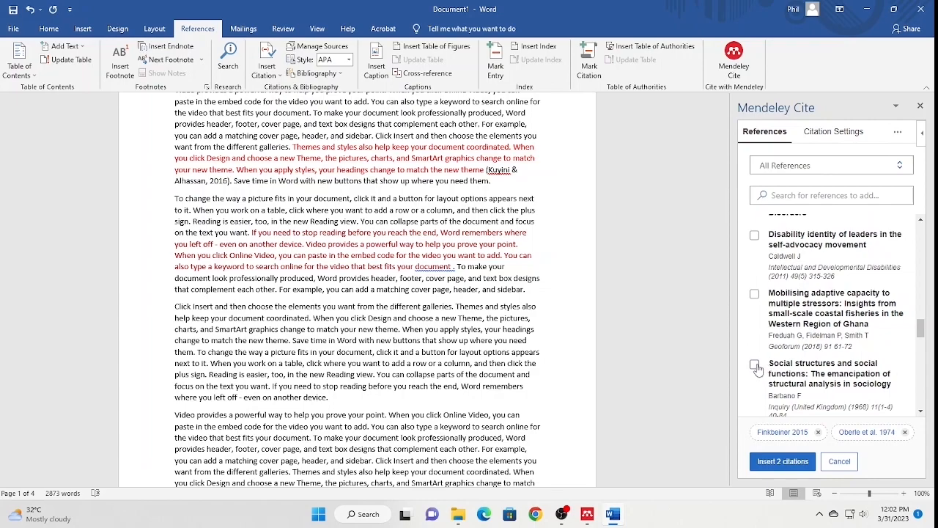
left_click(755, 366)
scroll(758, 367, "down", 1)
left_click(756, 353)
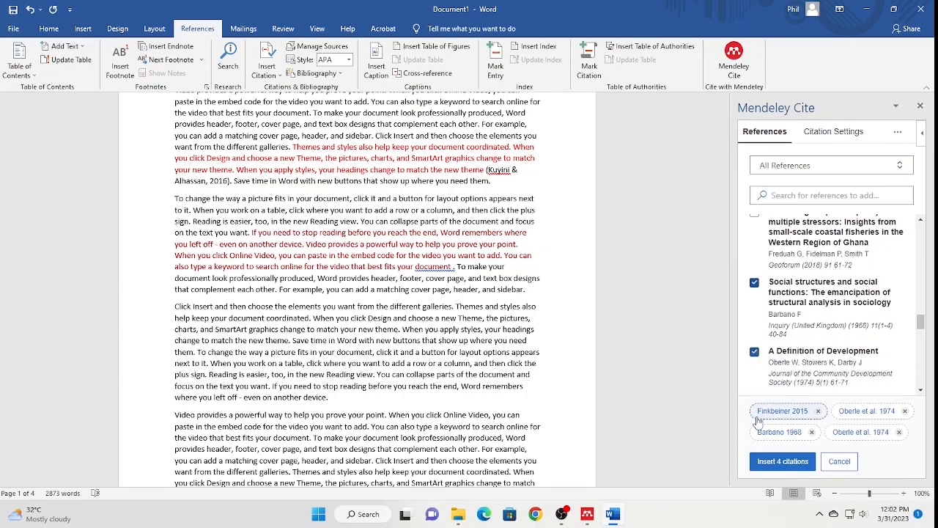
left_click(782, 461)
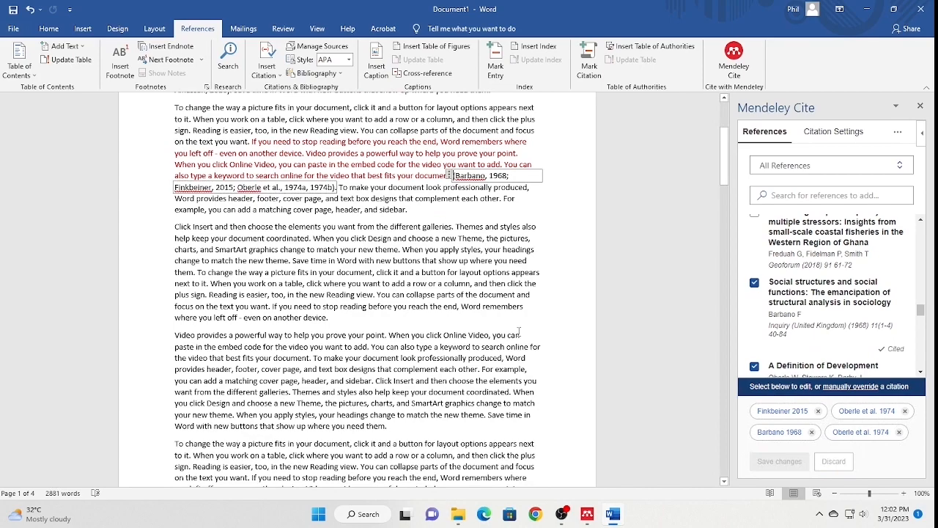
left_click(349, 187)
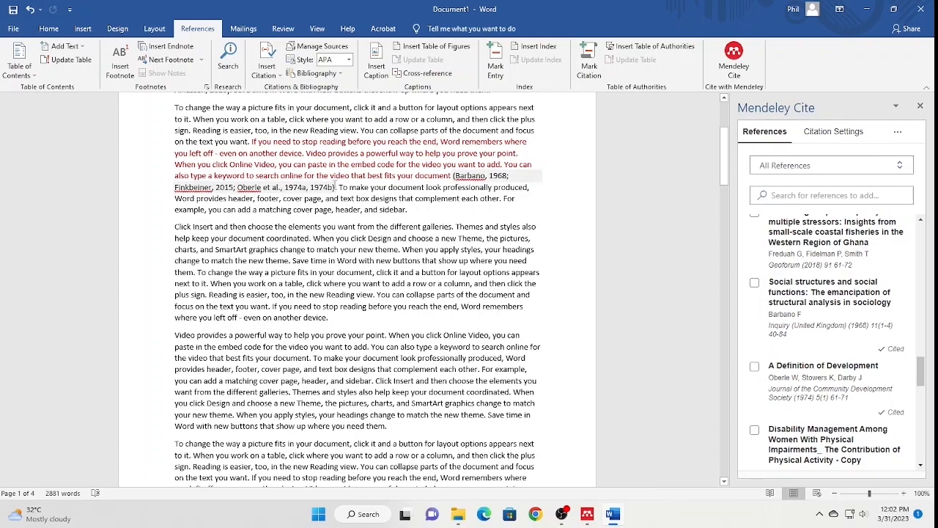
- Place the caret after 'show up where you need them.'
scroll(360, 261, "down", 5)
scroll(363, 262, "up", 2)
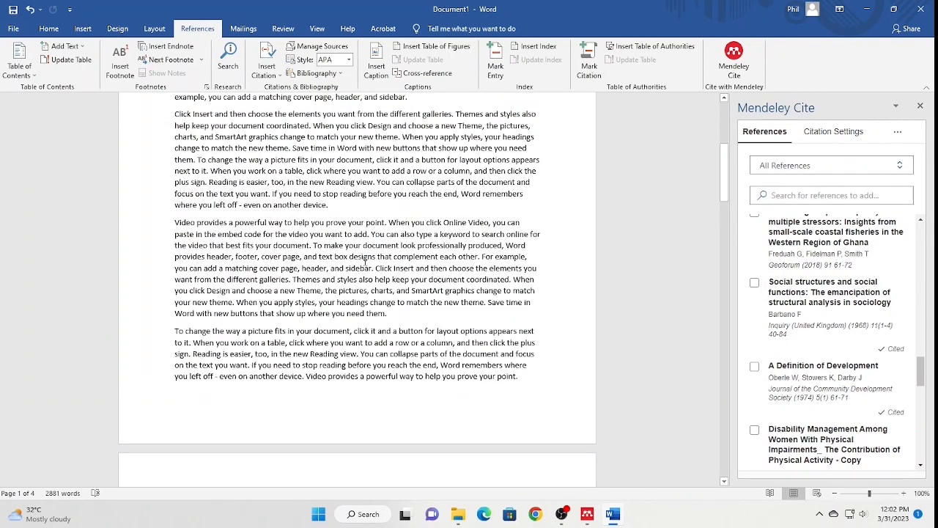
left_click_drag(376, 269, 386, 313)
left_click(387, 314)
scroll(798, 355, "down", 3)
scroll(798, 355, "down", 5)
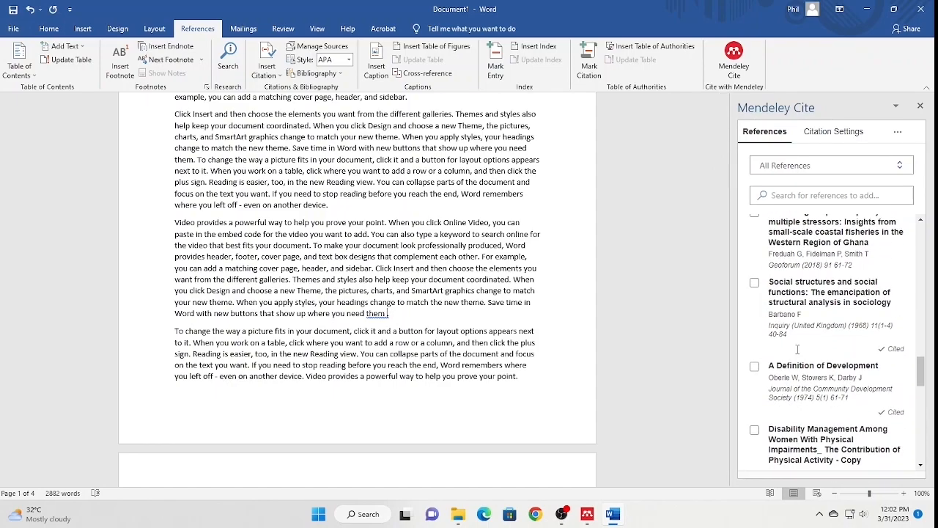
scroll(797, 350, "down", 1)
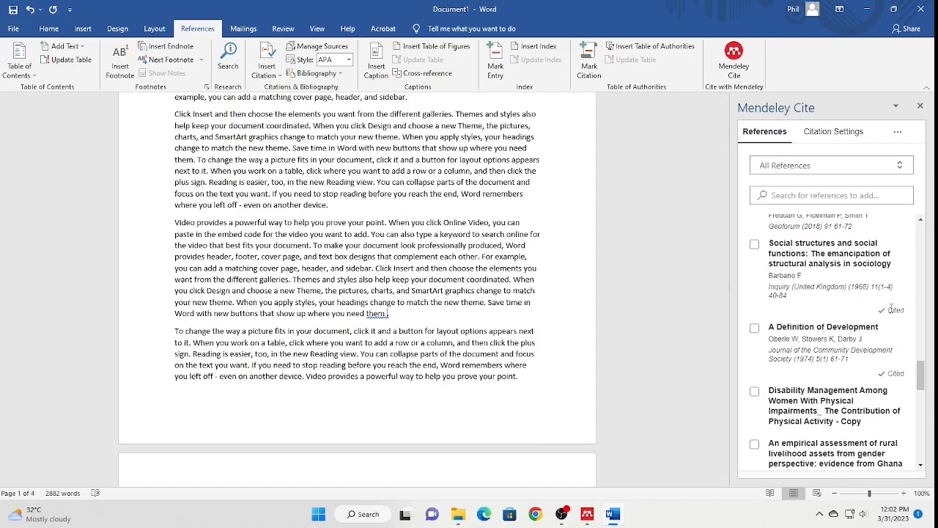
left_click_drag(885, 311, 911, 315)
scroll(888, 367, "up", 1)
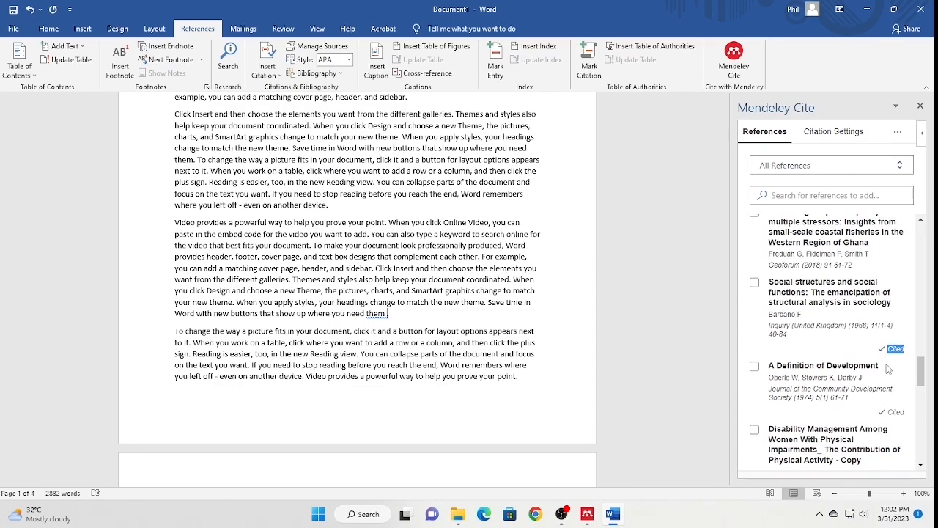
scroll(889, 369, "down", 2)
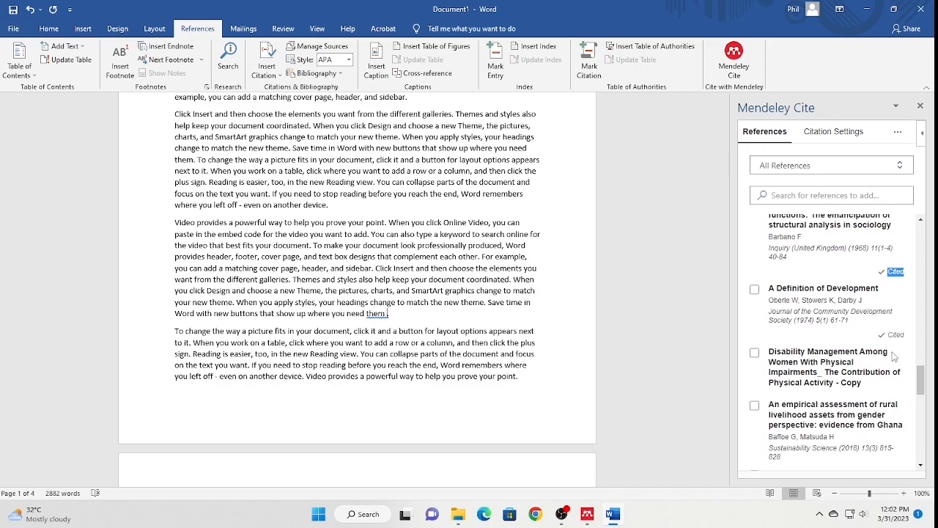
- Cite Oberle et al. 1974 and Bernstein 1971 together after 'them.'
left_click(755, 289)
scroll(844, 362, "down", 5)
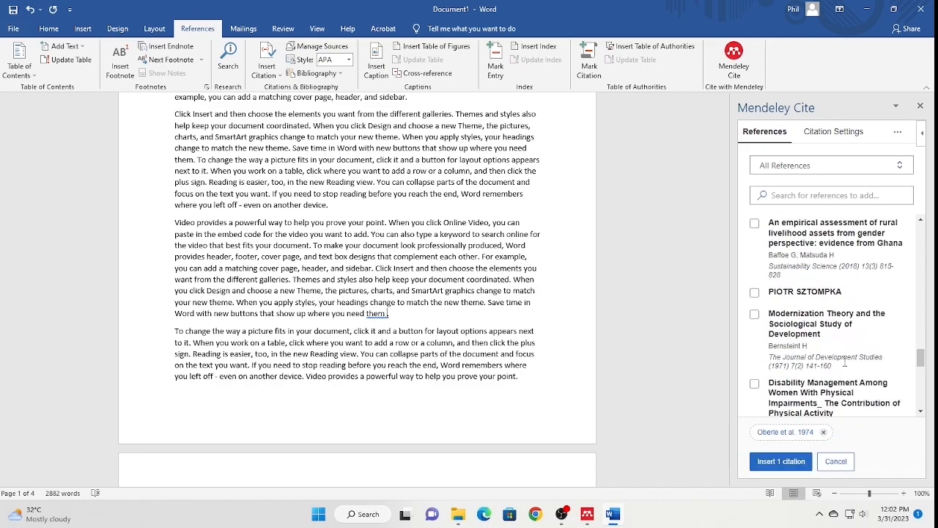
left_click(755, 314)
left_click(780, 461)
scroll(294, 304, "down", 5)
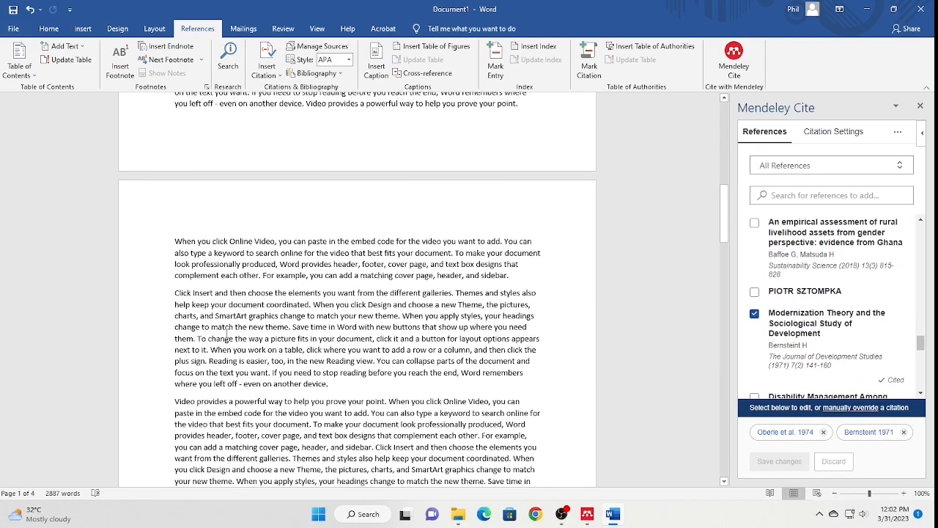
left_click(334, 386)
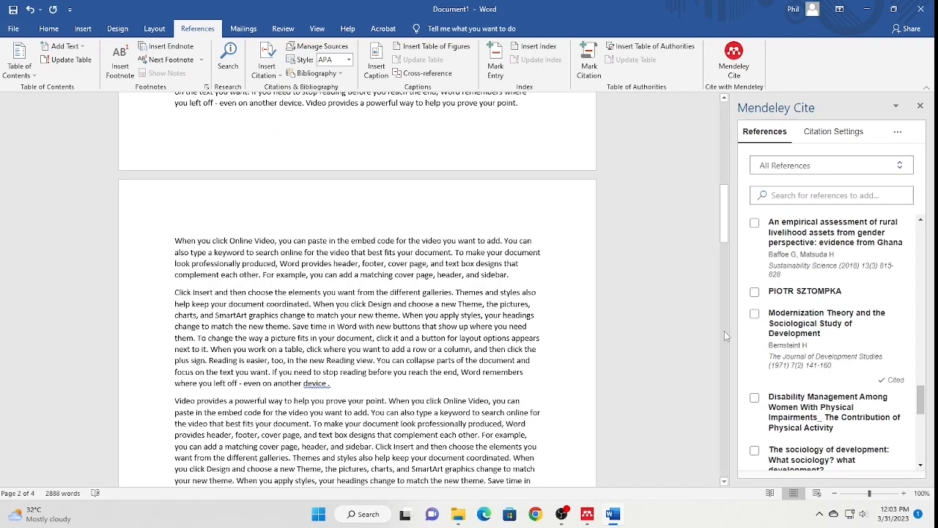
- Cite the Ghana attitudes-toward-the-disabled study and Tuakli-Wosornu & Haig 2014 after 'another device.'
scroll(760, 323, "down", 5)
left_click(757, 390)
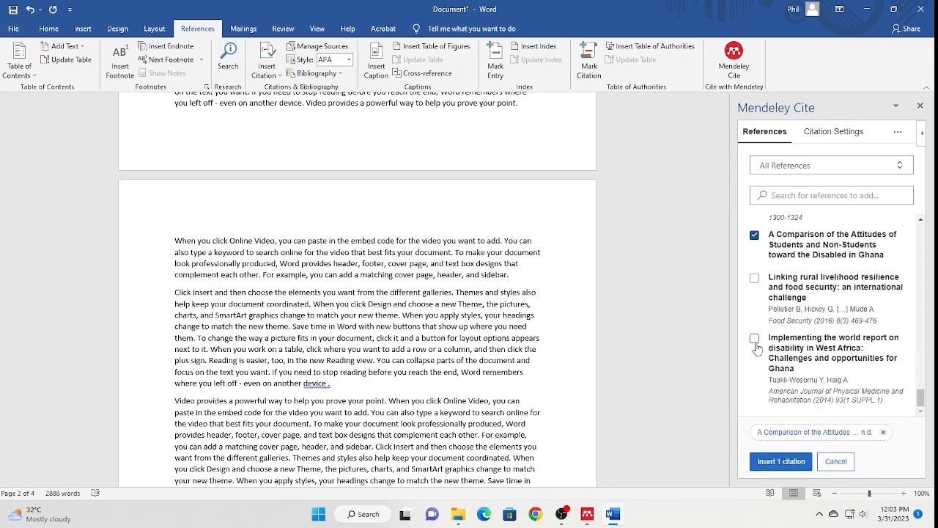
left_click(754, 341)
left_click(782, 461)
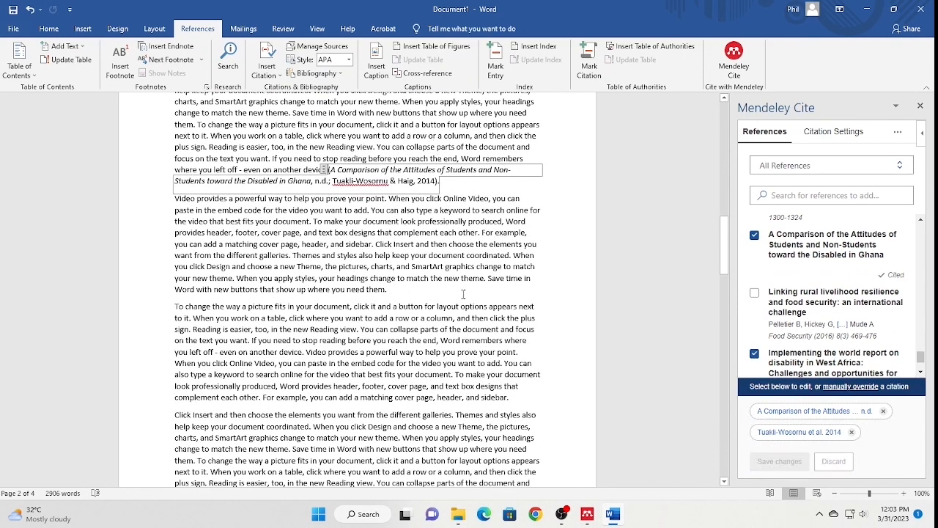
scroll(463, 293, "down", 3)
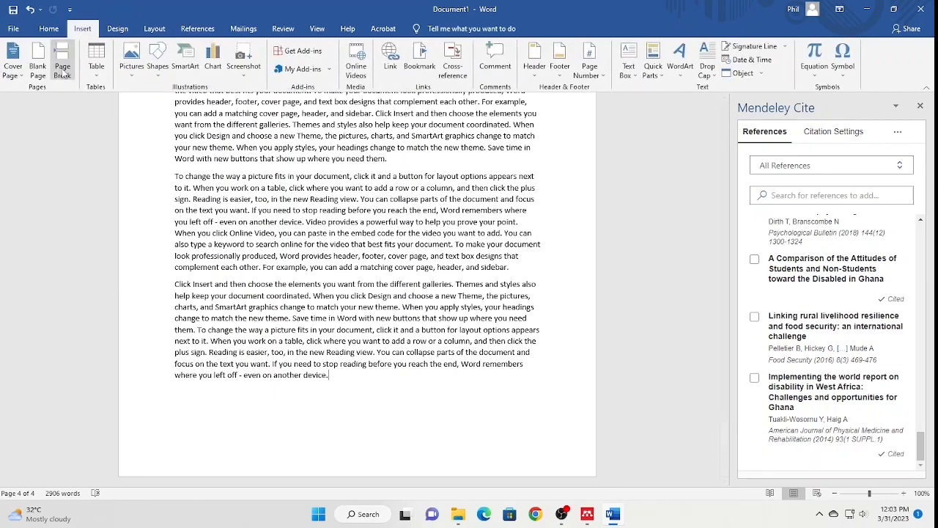
- Add a blank final page with the heading 'REFERENCES'
left_click(37, 59)
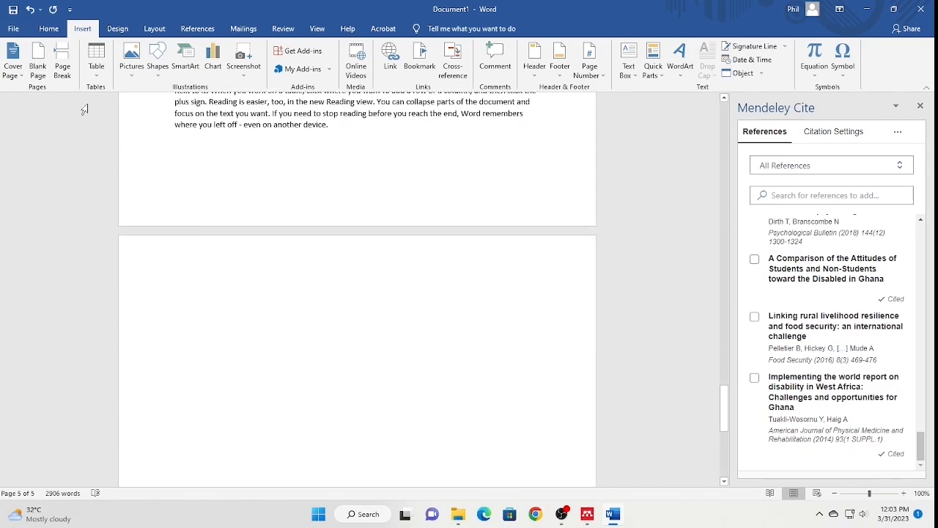
left_click(46, 30)
type("REFERENCES")
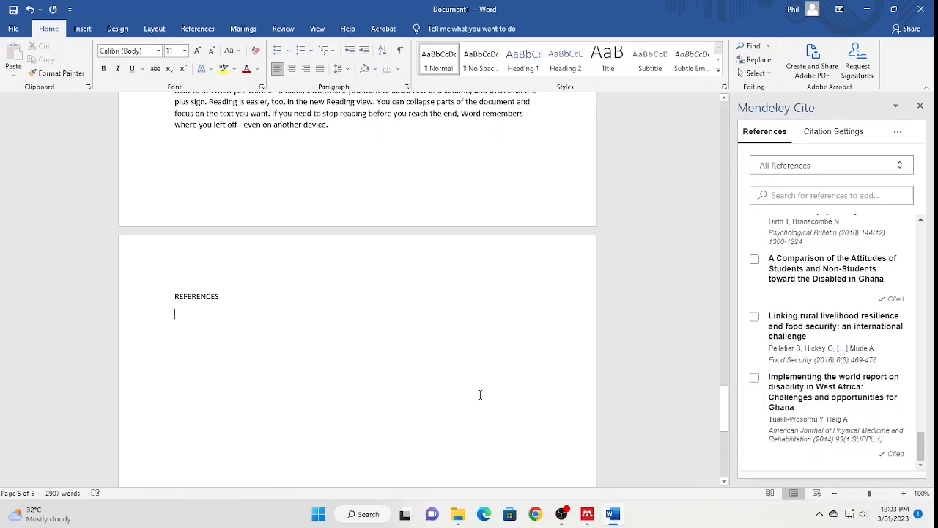
left_click(194, 28)
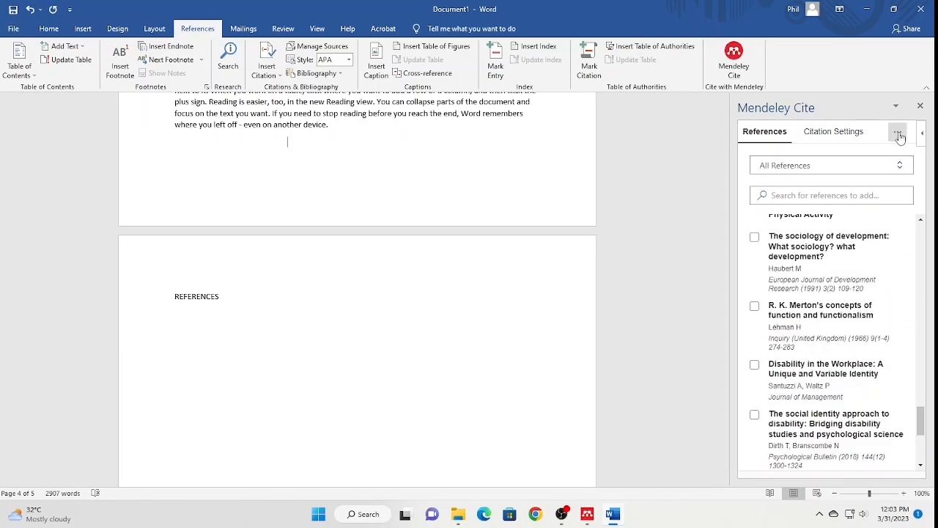
- Insert the APA bibliography of the eight cited works below REFERENCES
left_click(898, 135)
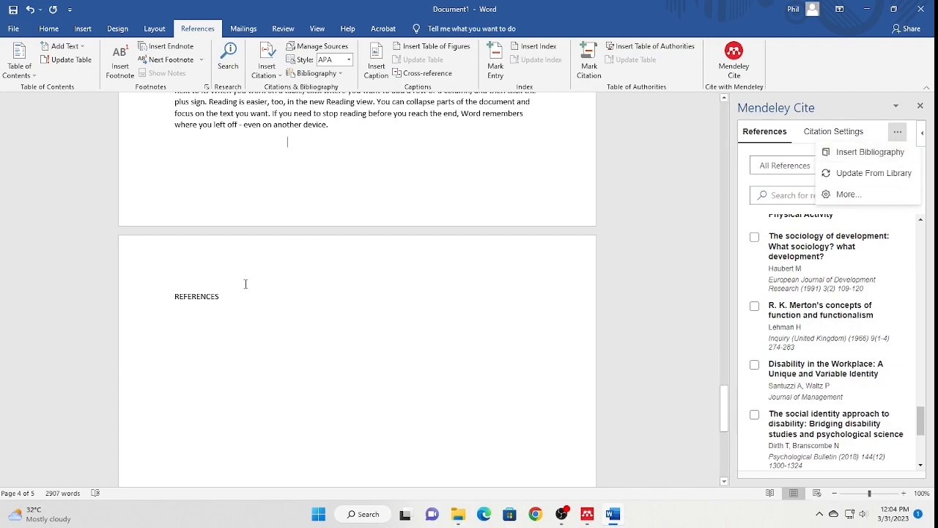
left_click(176, 323)
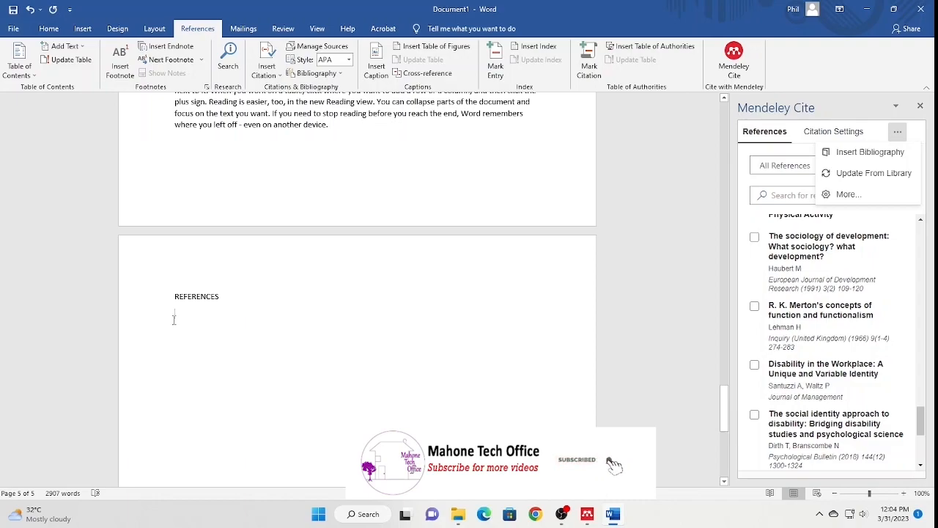
left_click(342, 132)
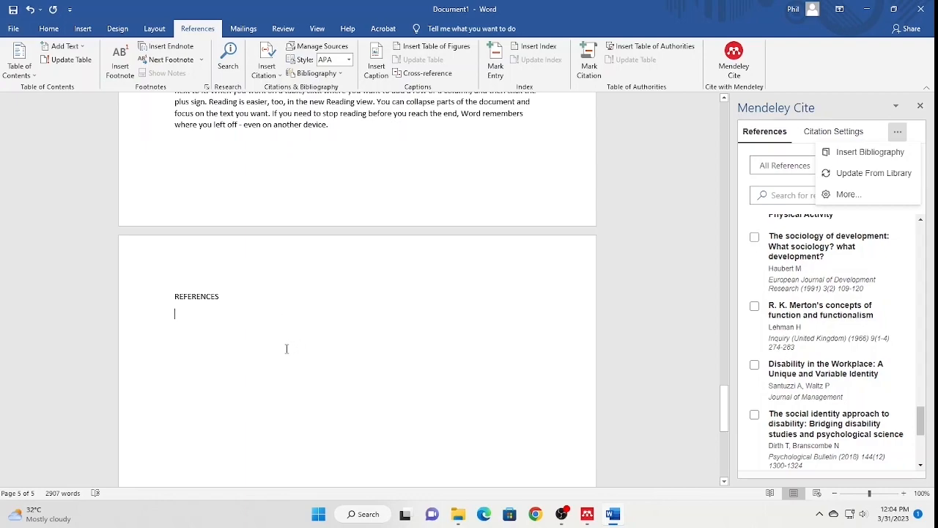
left_click(865, 155)
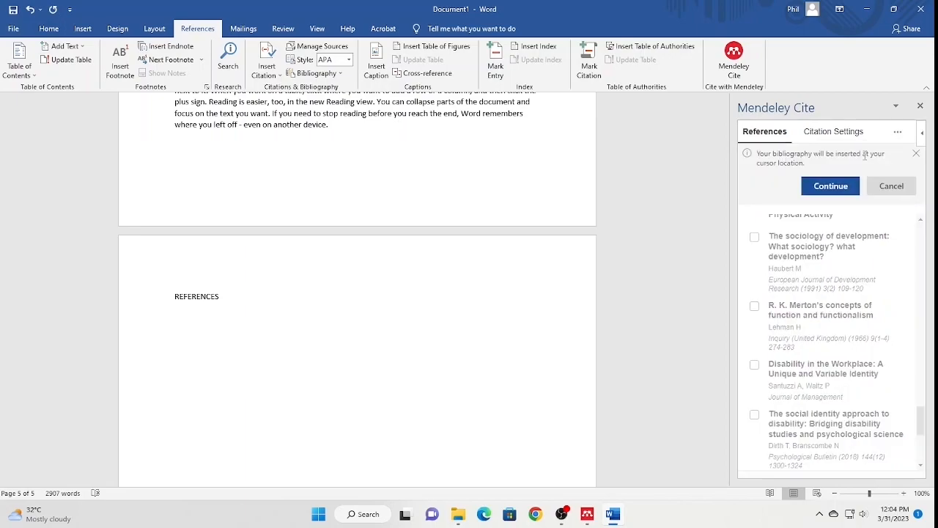
left_click(825, 188)
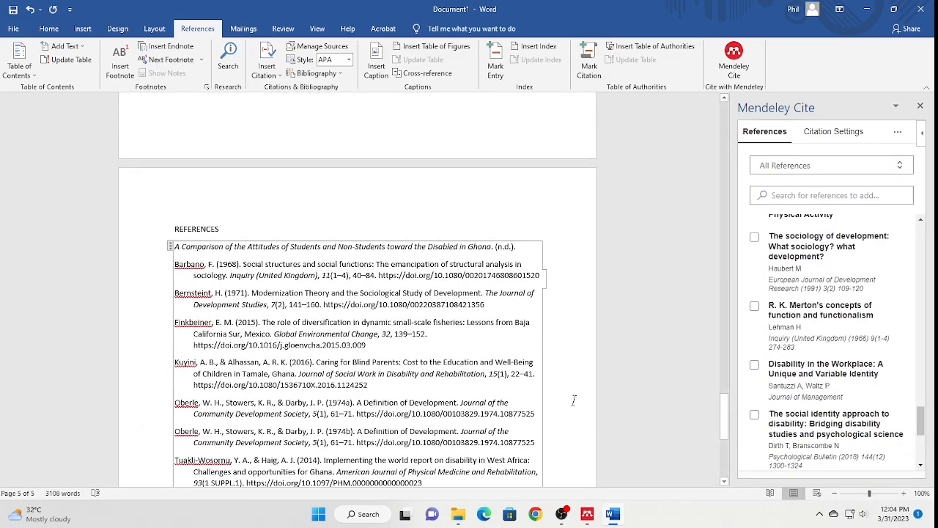
- Scroll up from the bibliography to page 4's last paragraph ending 'another device.'
left_click(330, 217)
scroll(322, 308, "down", 5)
scroll(498, 454, "up", 1)
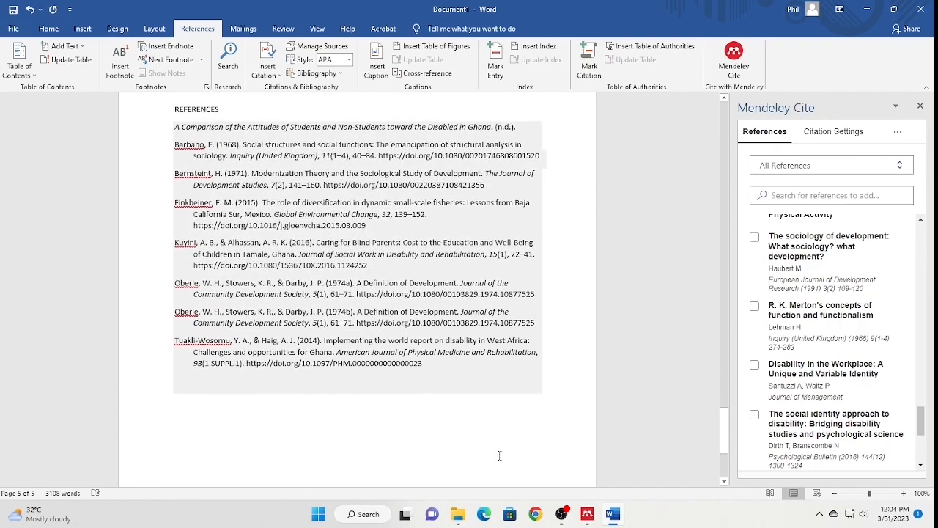
scroll(497, 469, "up", 1)
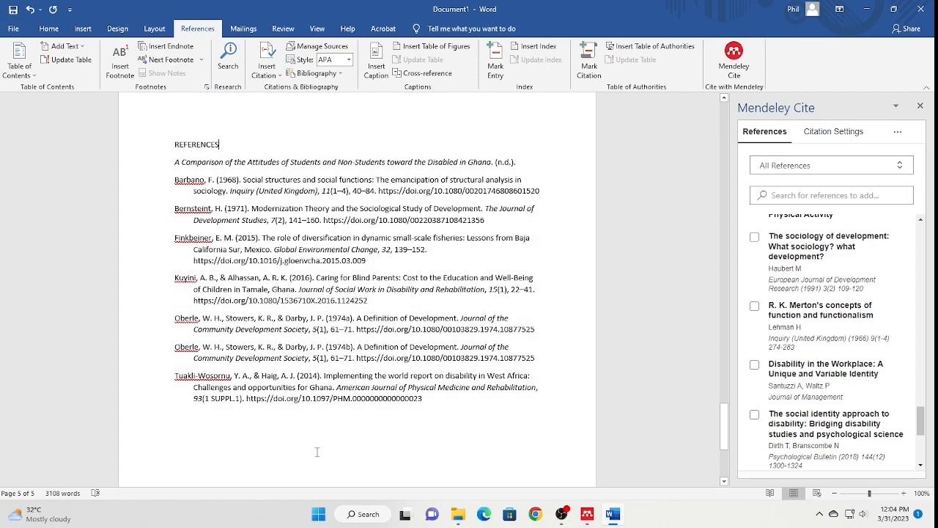
scroll(319, 452, "up", 10)
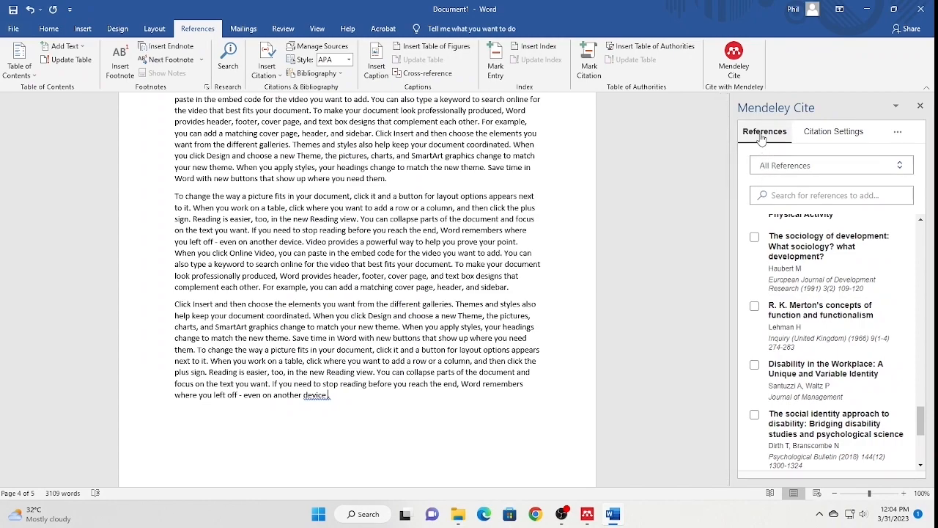
- Cite Dirth, Lehman, Pelletier, Santuzzi and Tuakli-Wosornu in one citation after 'another device.'
scroll(828, 411, "down", 1)
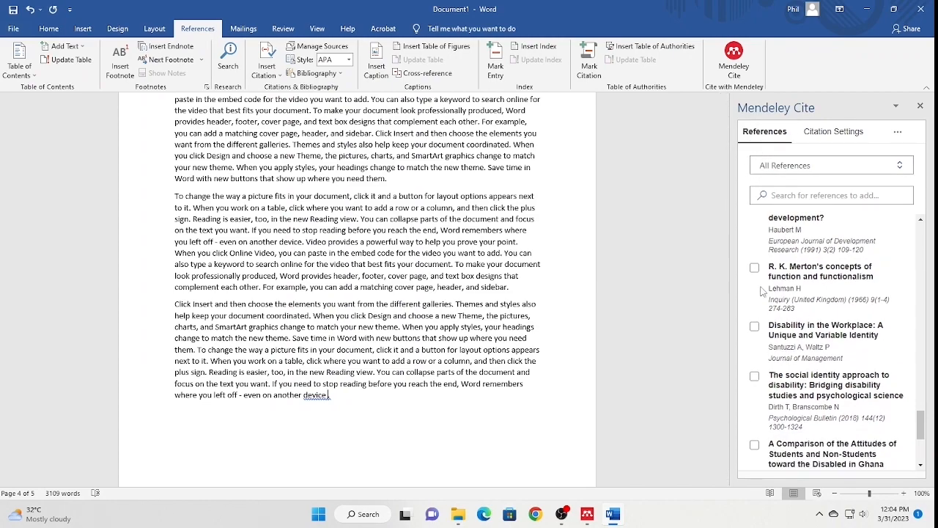
left_click(754, 266)
left_click(754, 326)
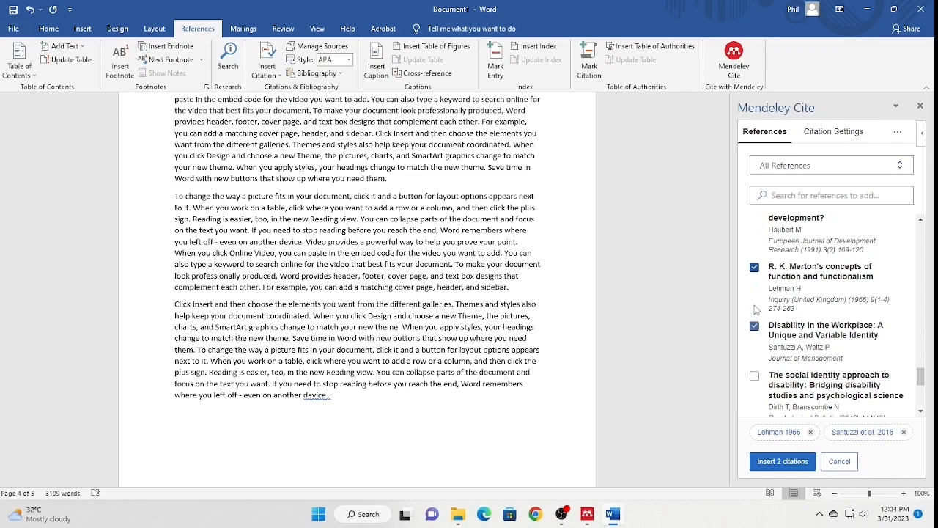
scroll(755, 311, "down", 1)
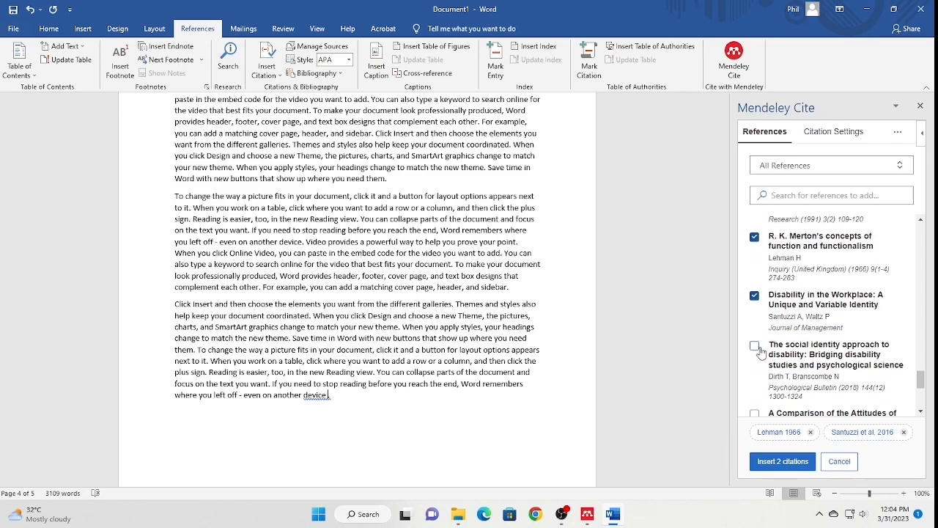
left_click(755, 346)
scroll(758, 350, "down", 2)
left_click(756, 336)
left_click(756, 336)
scroll(755, 336, "down", 3)
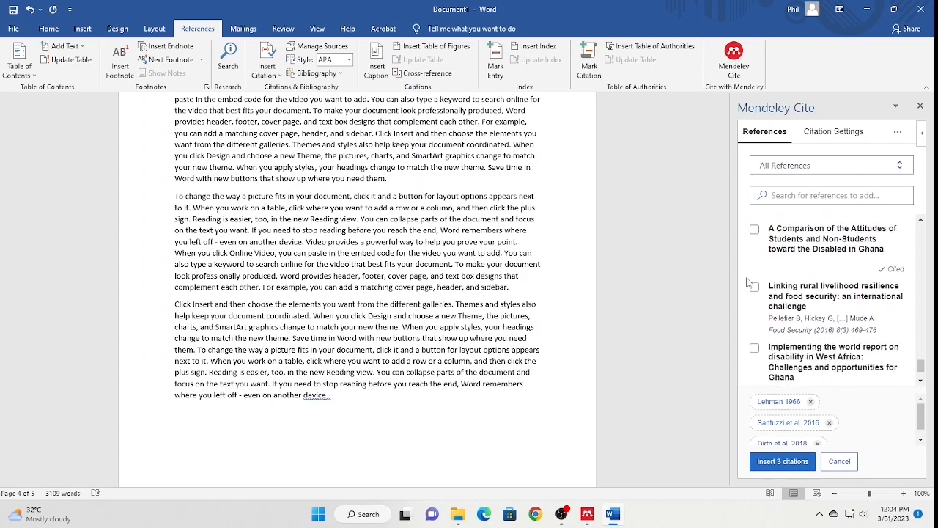
left_click(755, 286)
left_click(755, 348)
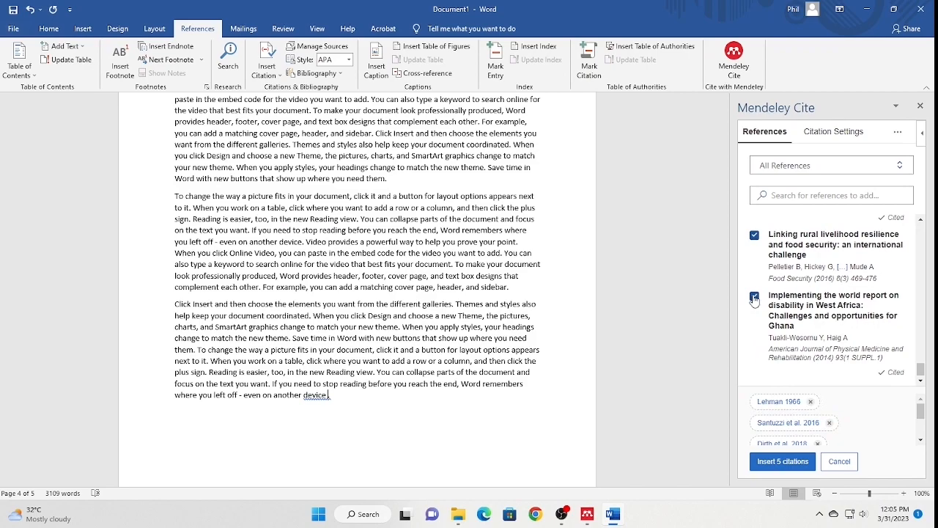
left_click(788, 461)
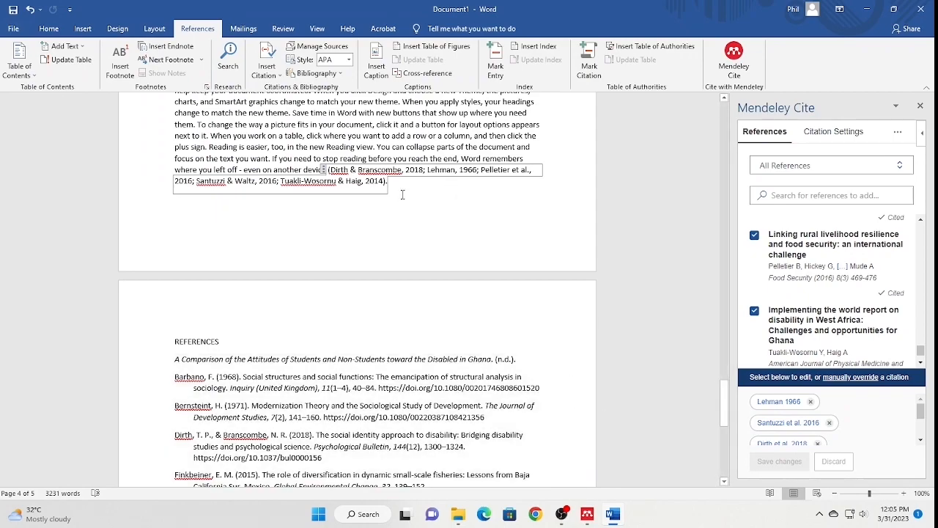
left_click(414, 188)
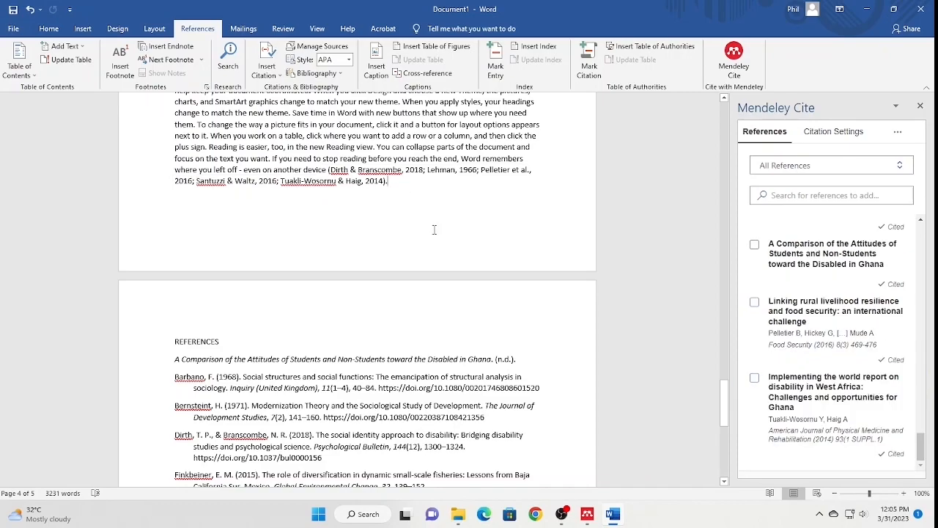
scroll(402, 302, "down", 5)
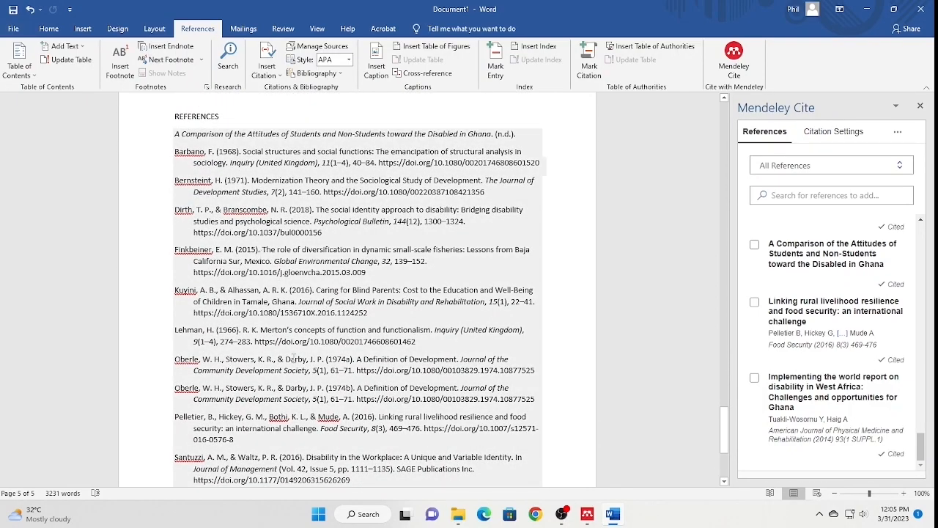
scroll(332, 357, "up", 3)
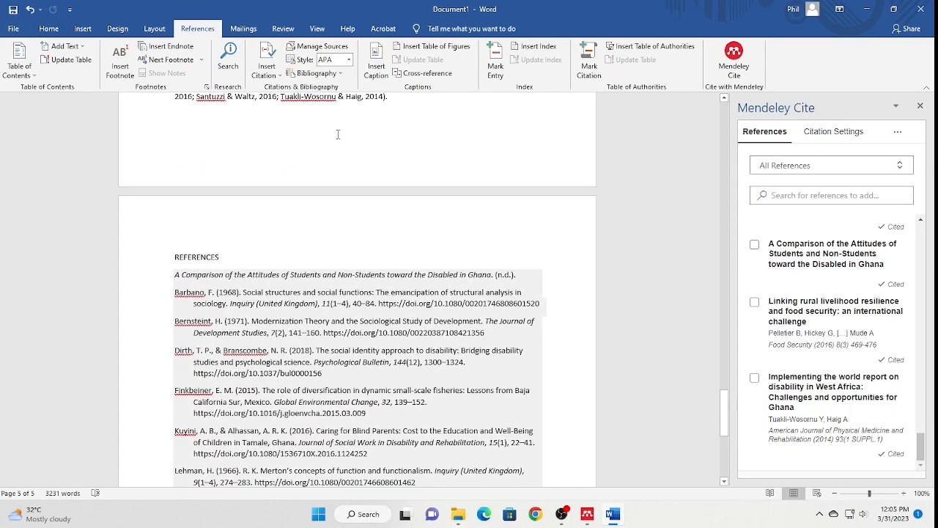
scroll(238, 324, "down", 6)
scroll(251, 109, "up", 2)
scroll(225, 285, "up", 2)
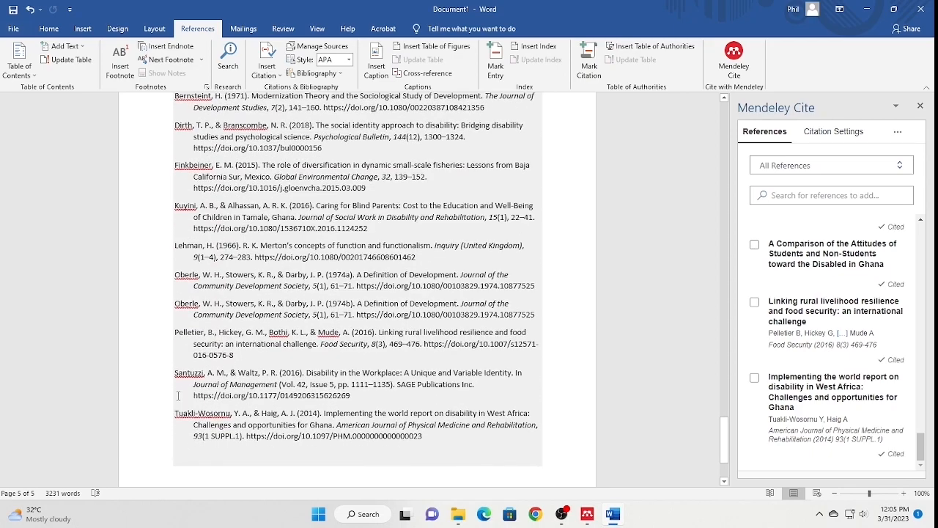
left_click(469, 440)
left_click(531, 478)
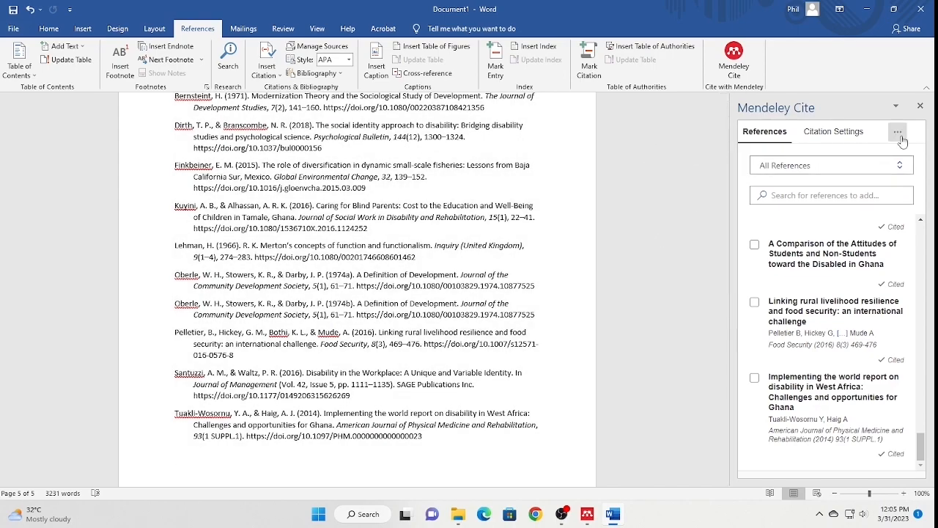
- Go from Citation Settings through the style list to 'Search for another style'
left_click(828, 134)
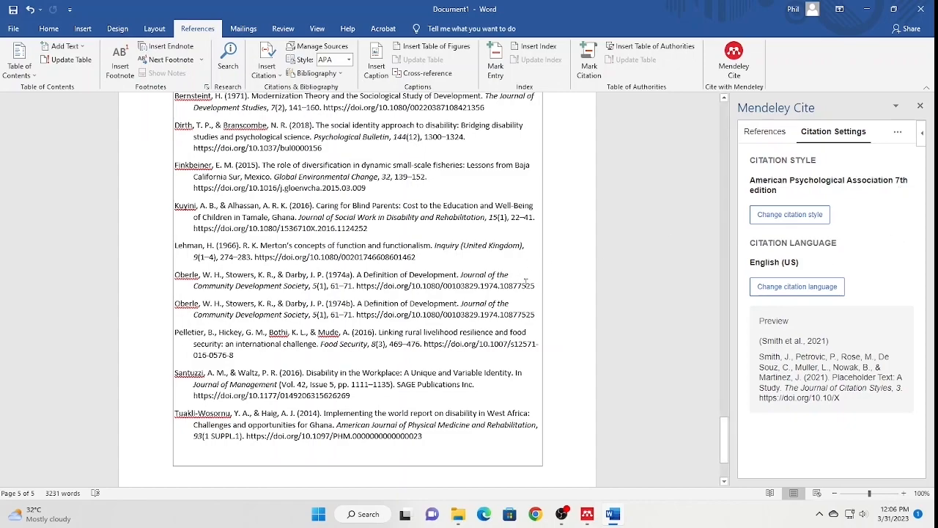
left_click(802, 220)
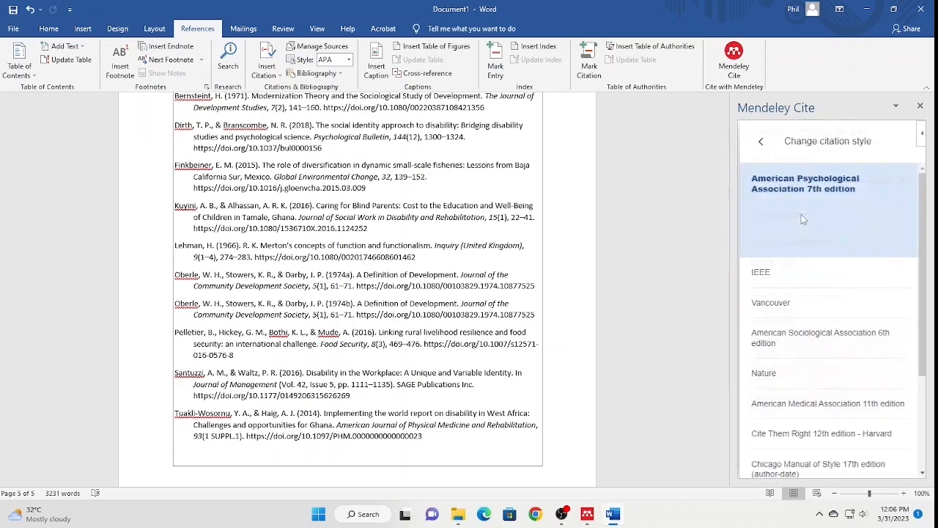
scroll(804, 200, "down", 5)
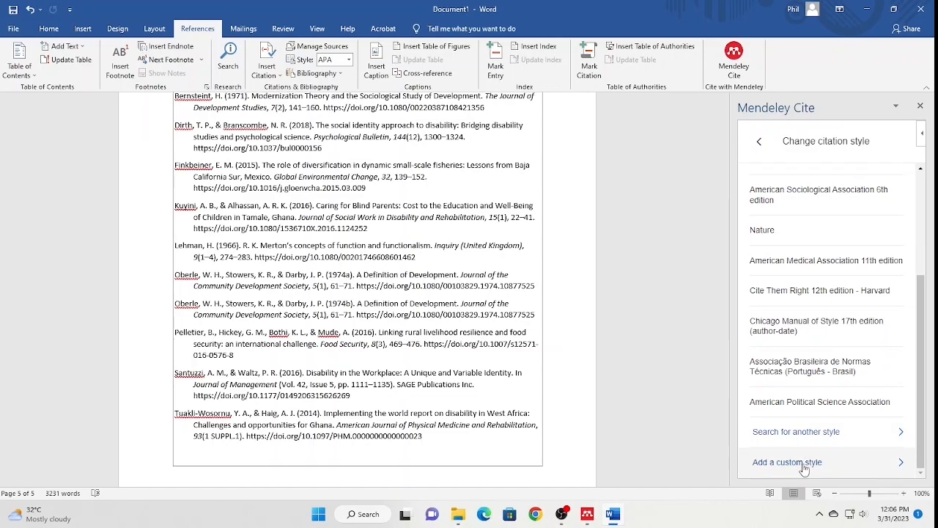
left_click(828, 433)
- Search styles for 'APA', then go back to the style list and choose Vancouver
left_click(780, 238)
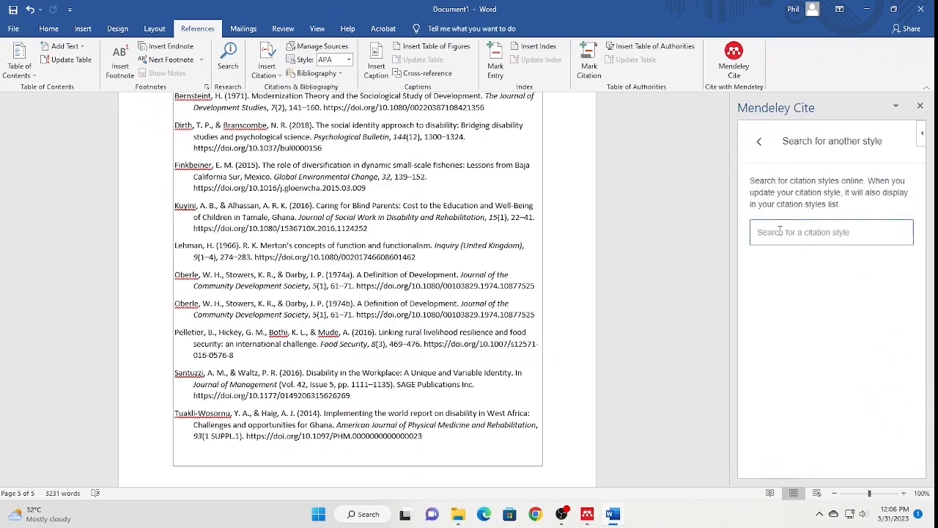
type("APA")
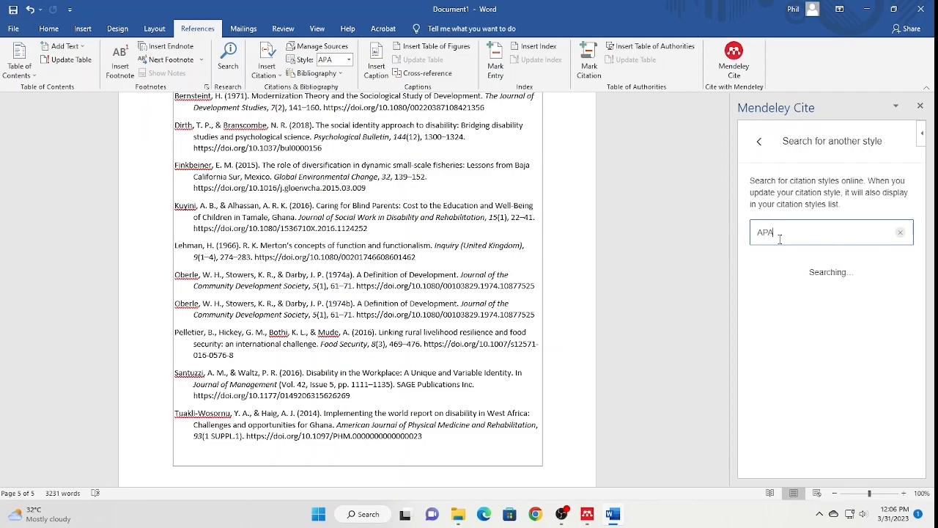
left_click(760, 141)
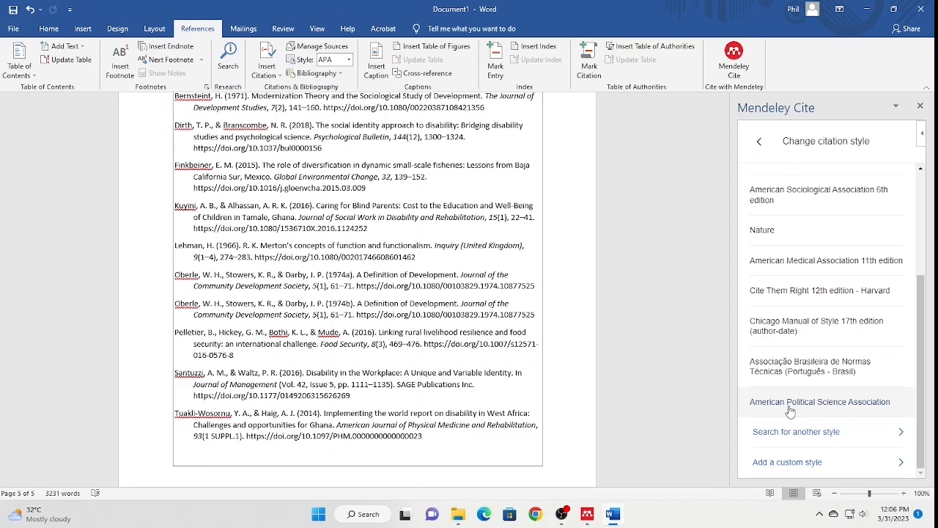
scroll(794, 378, "up", 5)
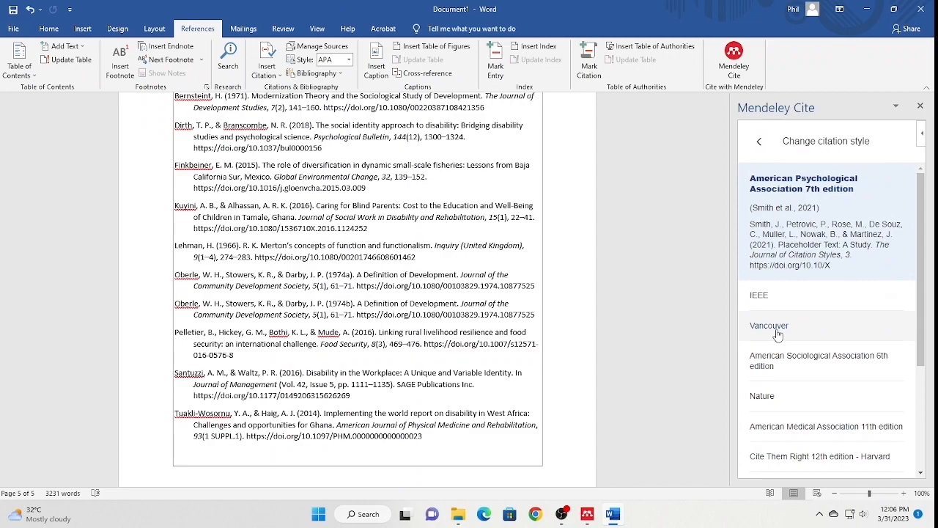
left_click(778, 334)
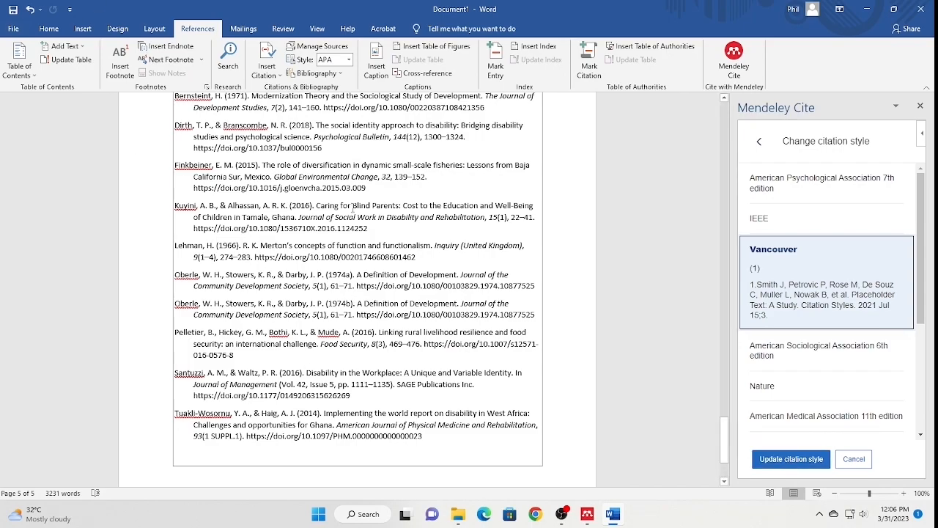
- Apply Vancouver briefly, then restyle the citations and REFERENCES list as Chicago Manual of Style 17th edition (author-date)
left_click(767, 461)
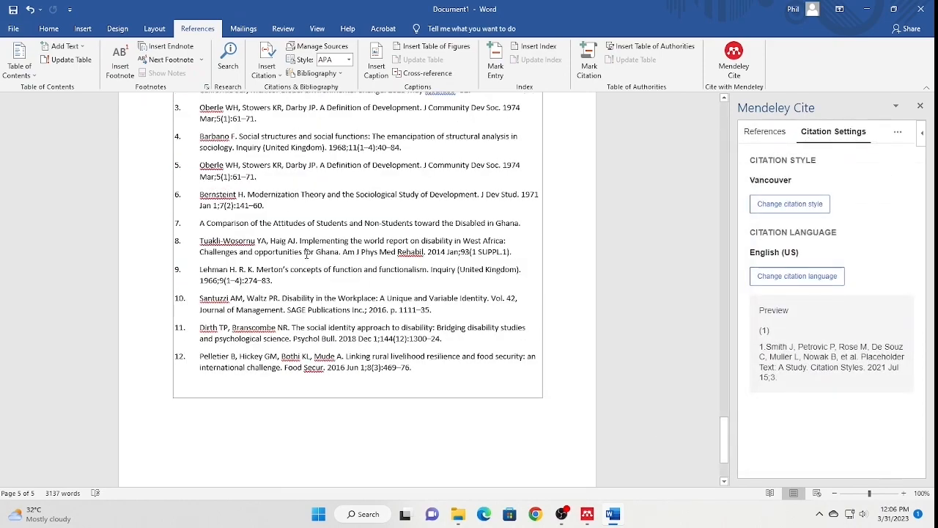
scroll(323, 352, "up", 2)
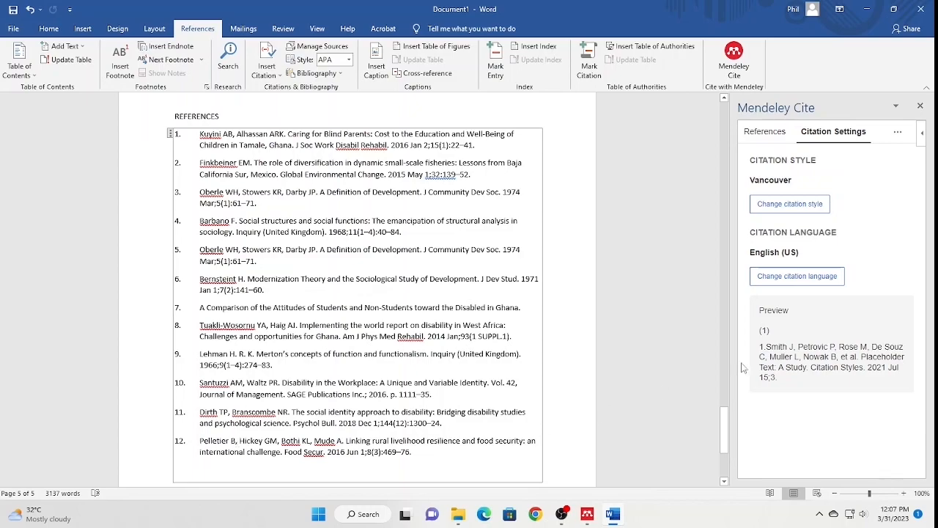
left_click(790, 204)
scroll(782, 361, "down", 3)
left_click(796, 327)
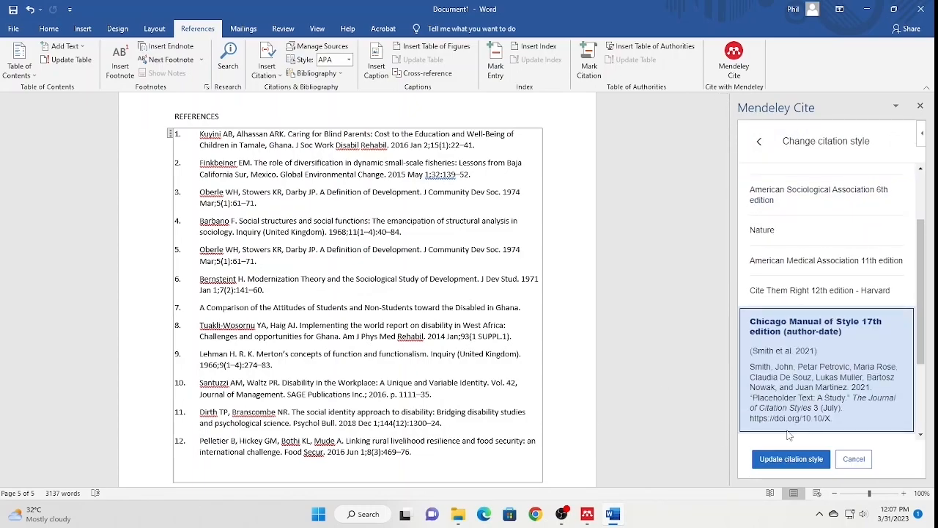
left_click(792, 459)
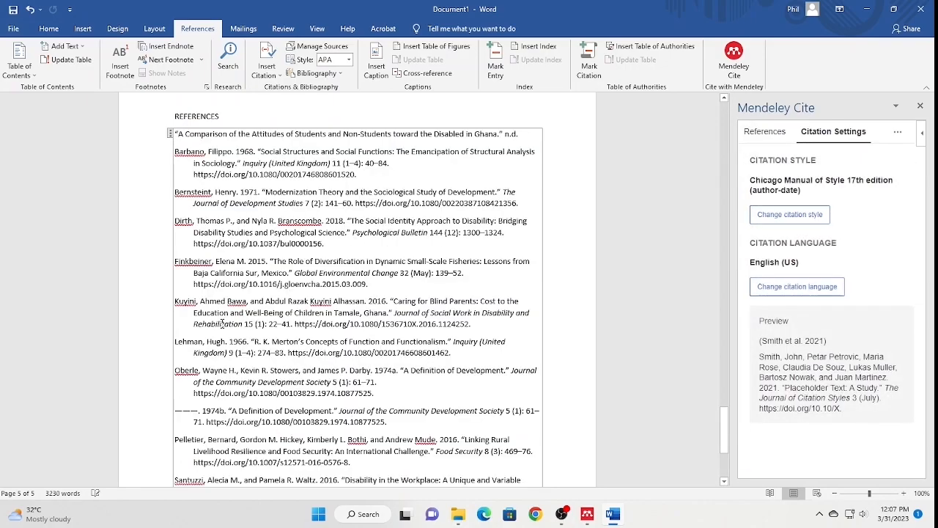
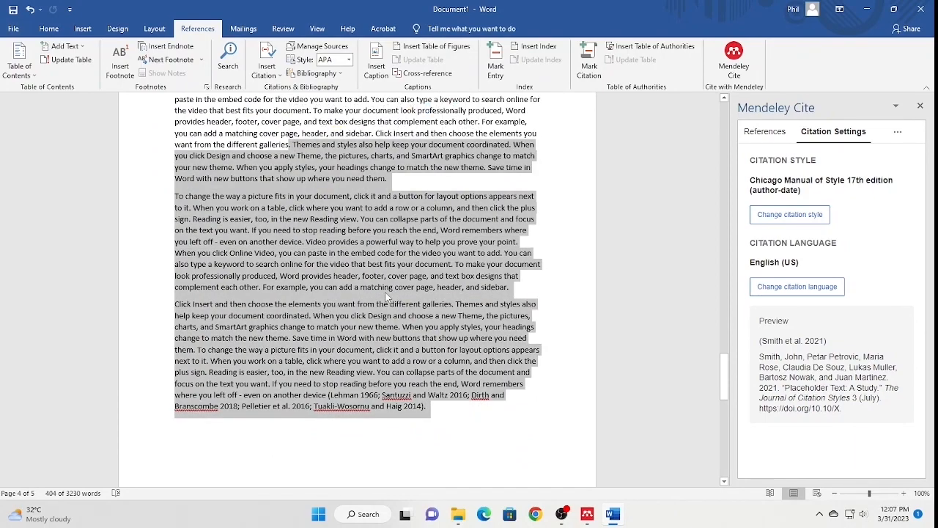
- Deselect the text by clicking in the document body
left_click(492, 424)
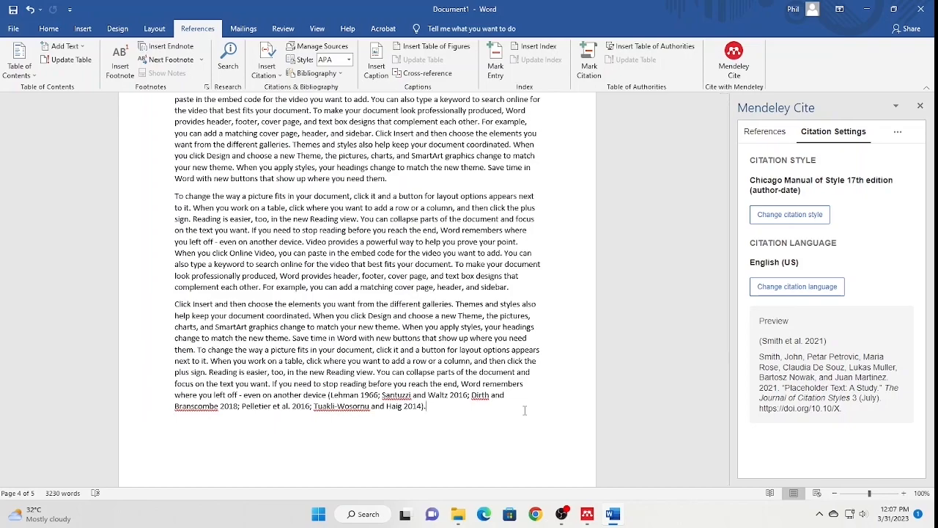
- Switch the citation style to APA 7th edition, update citations, and review the reformatted text
left_click(791, 214)
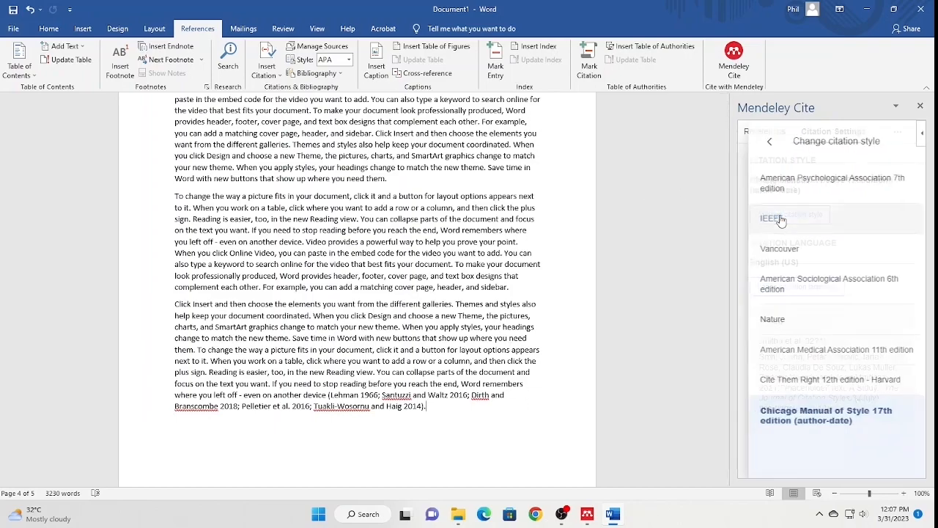
left_click(806, 184)
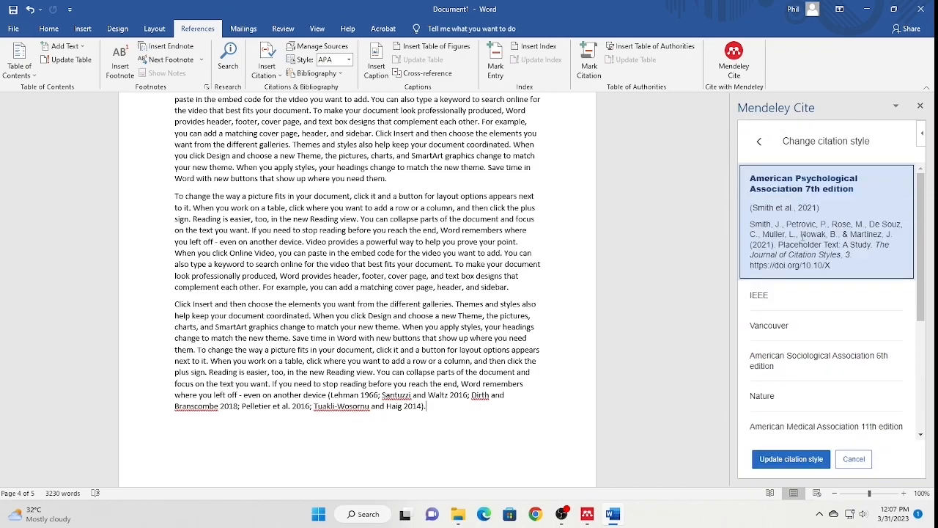
left_click(791, 460)
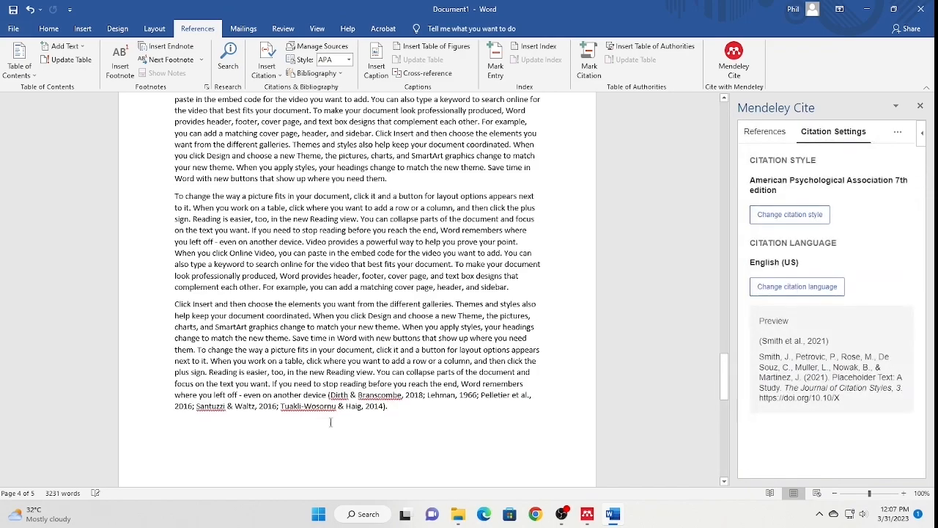
scroll(465, 422, "up", 10)
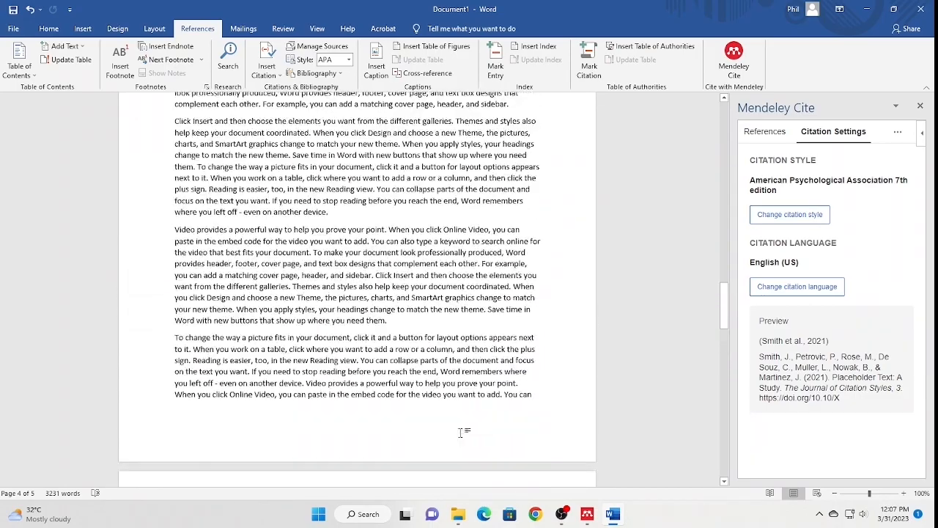
scroll(461, 432, "up", 15)
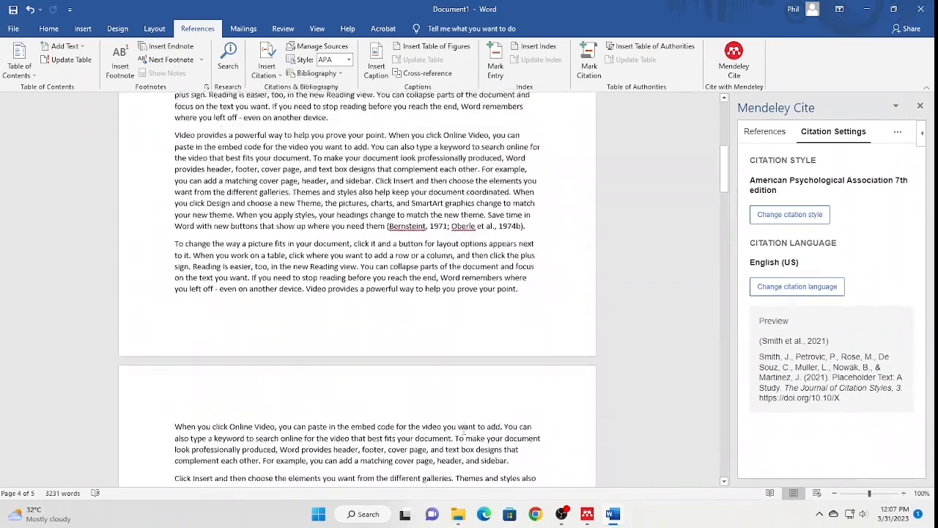
scroll(464, 429, "up", 4)
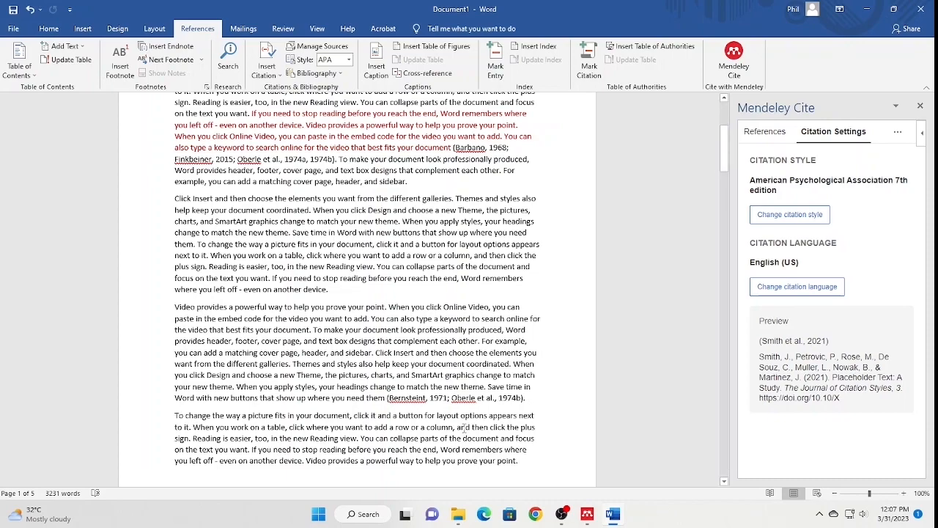
scroll(401, 393, "down", 20)
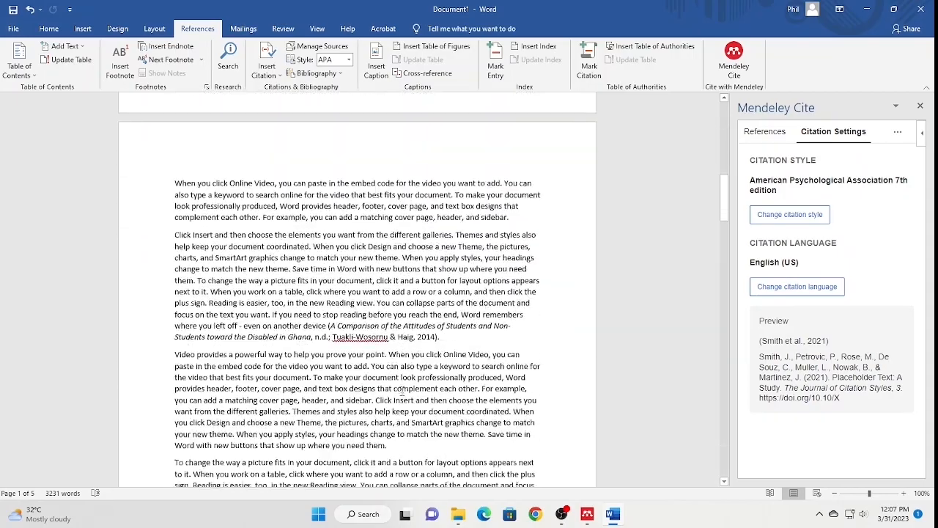
scroll(402, 393, "down", 20)
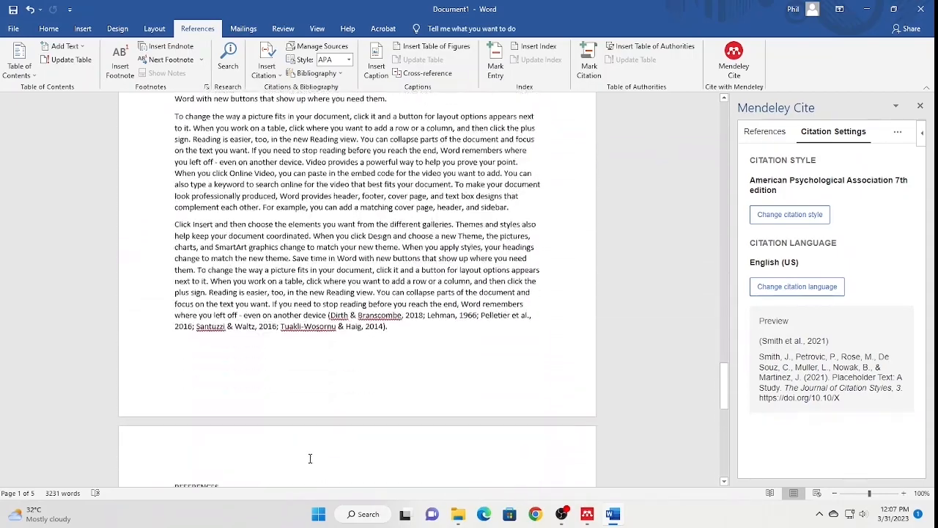
scroll(312, 453, "down", 3)
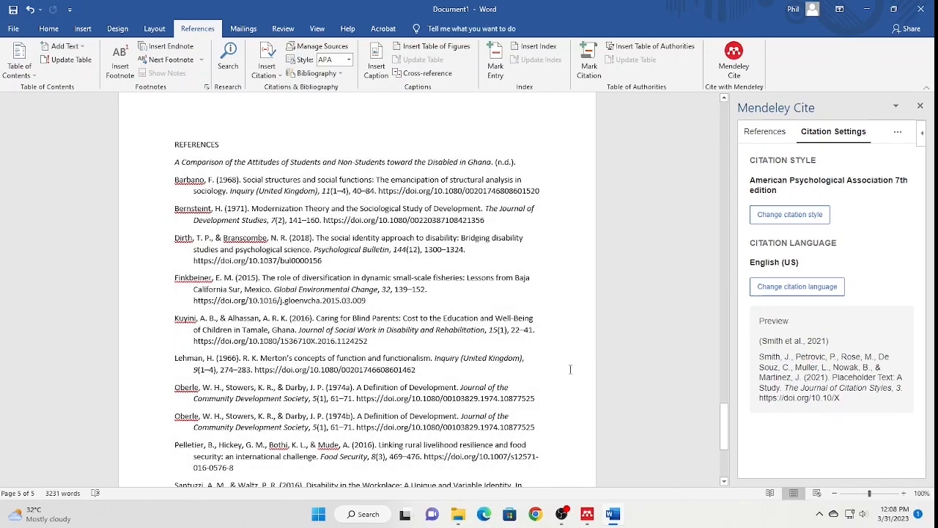
scroll(571, 369, "down", 3)
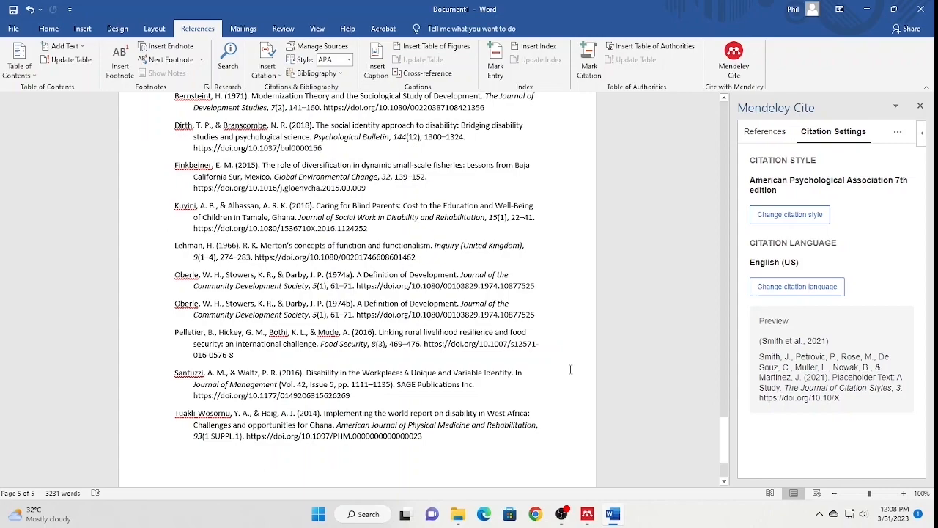